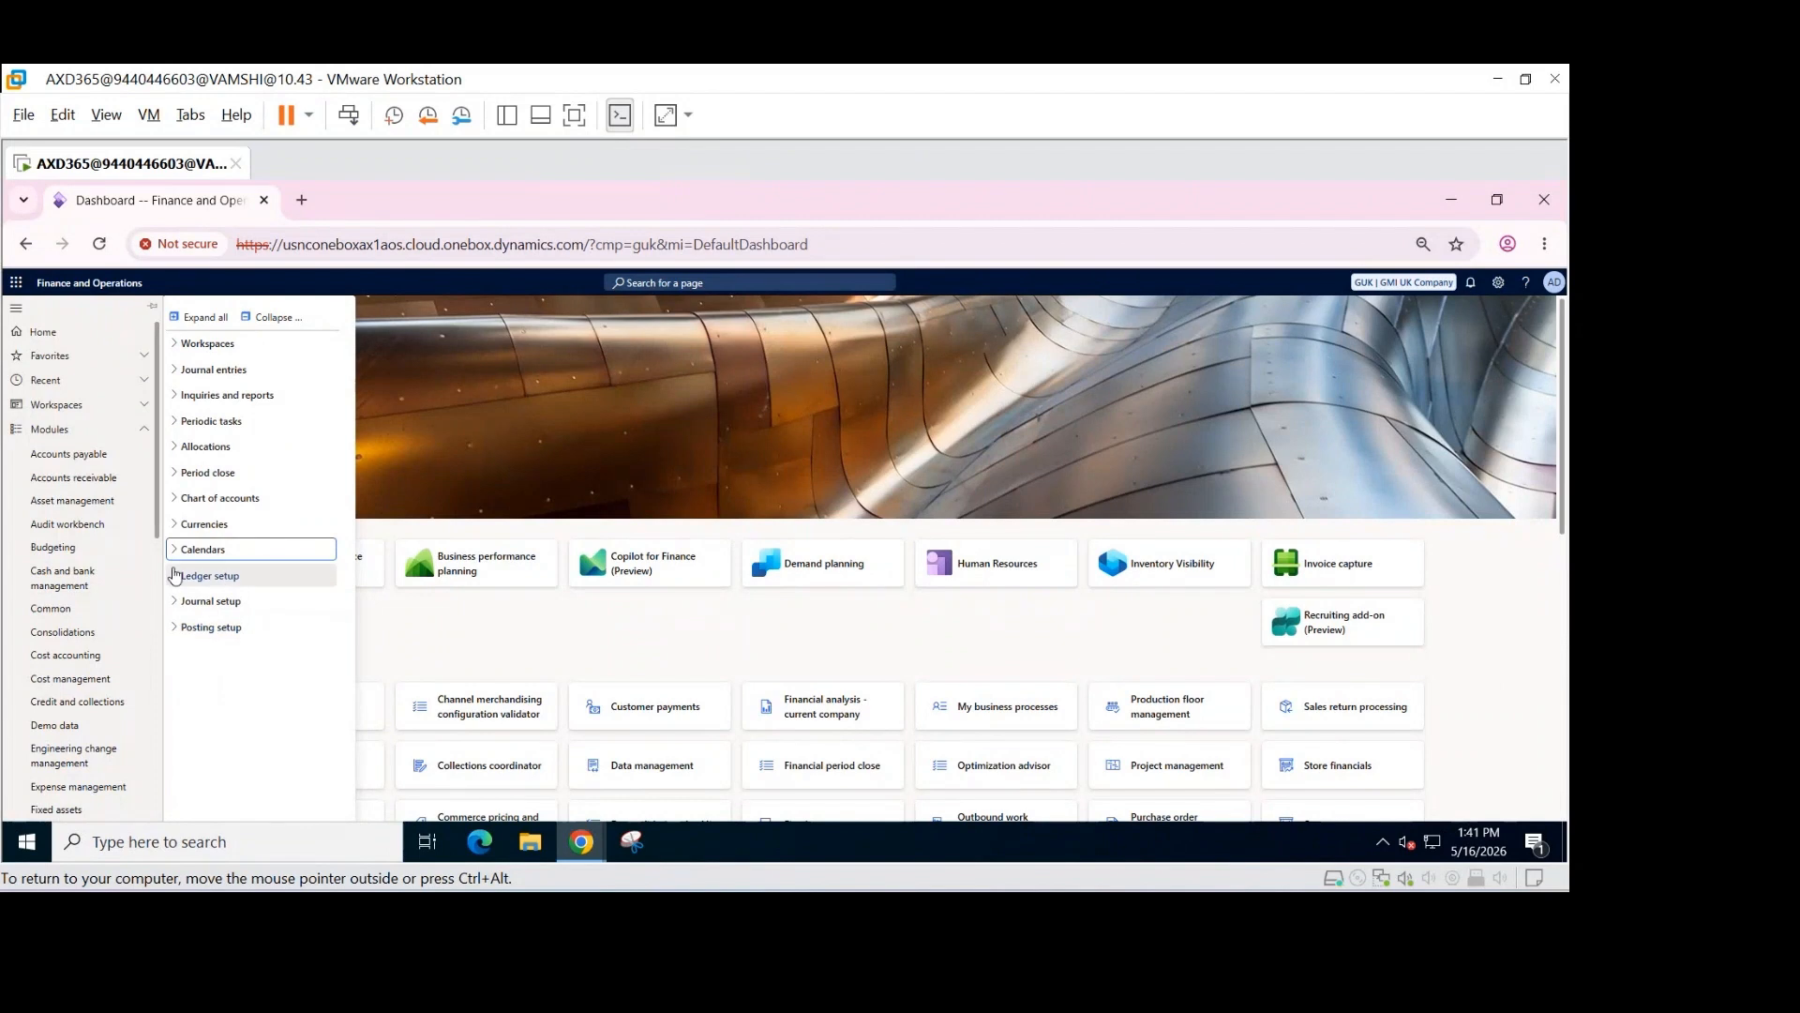
click(176, 555)
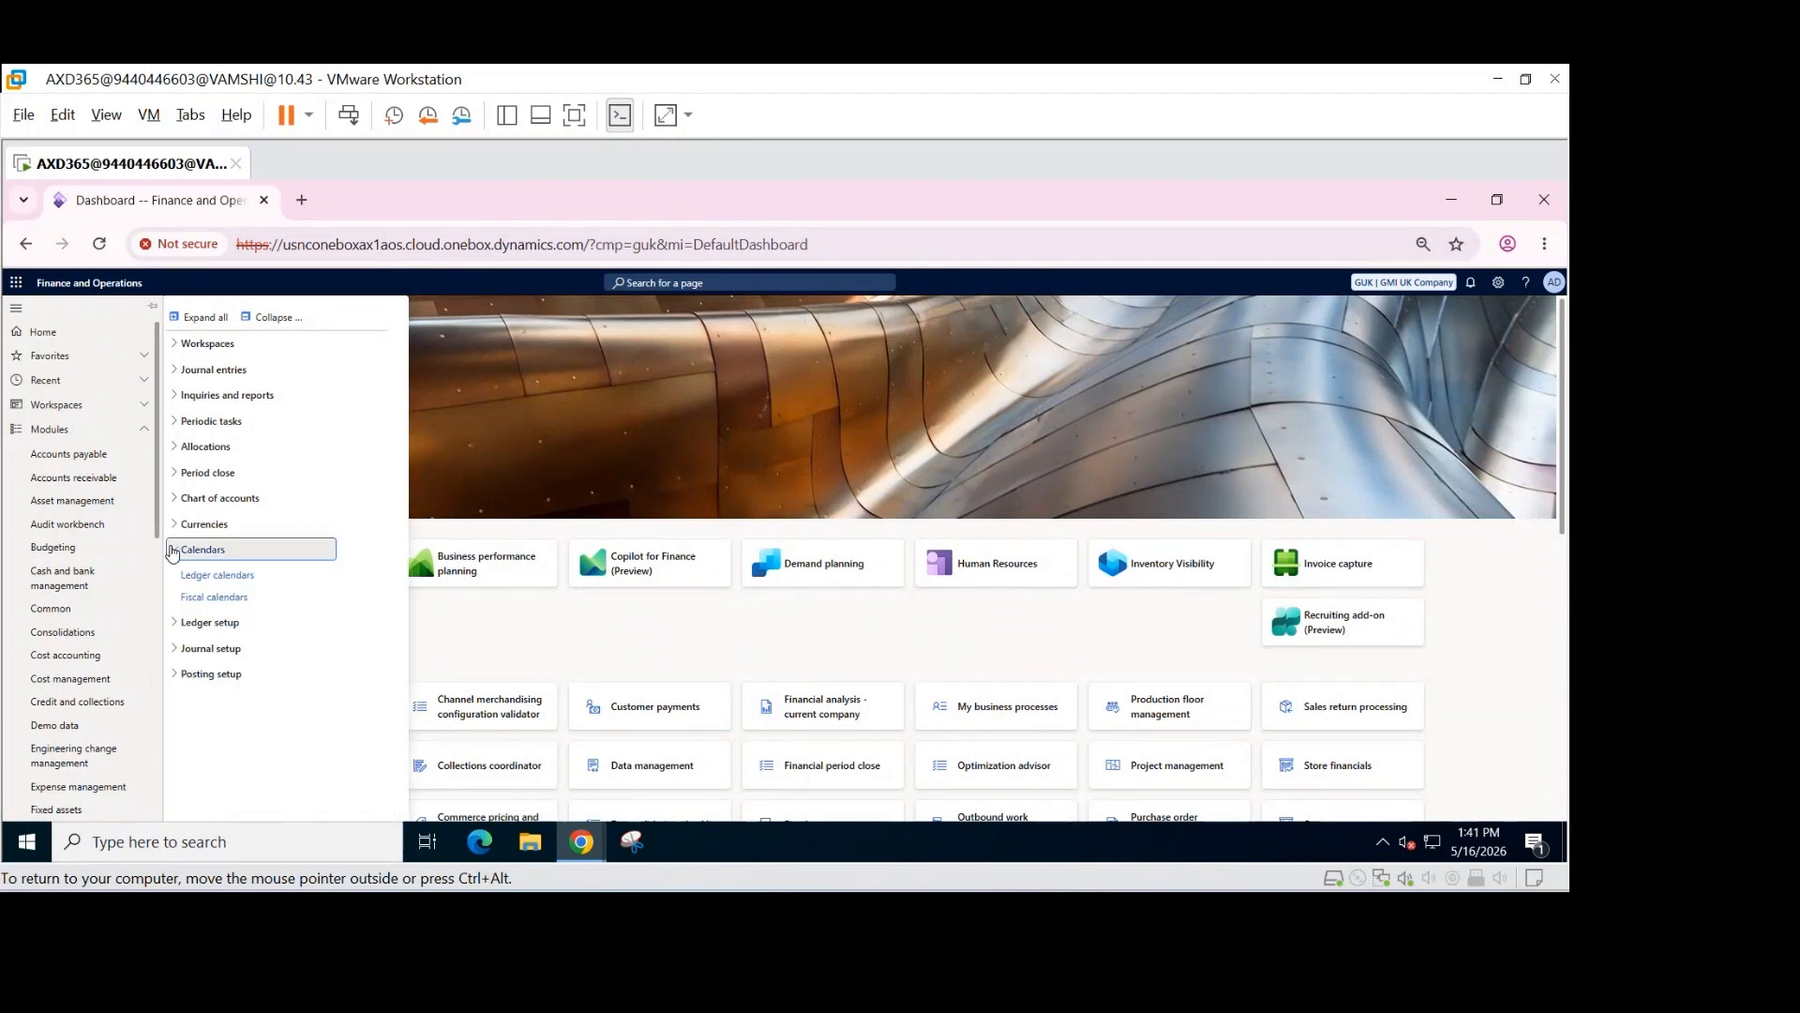
click(174, 551)
scroll(98, 624, down, 5)
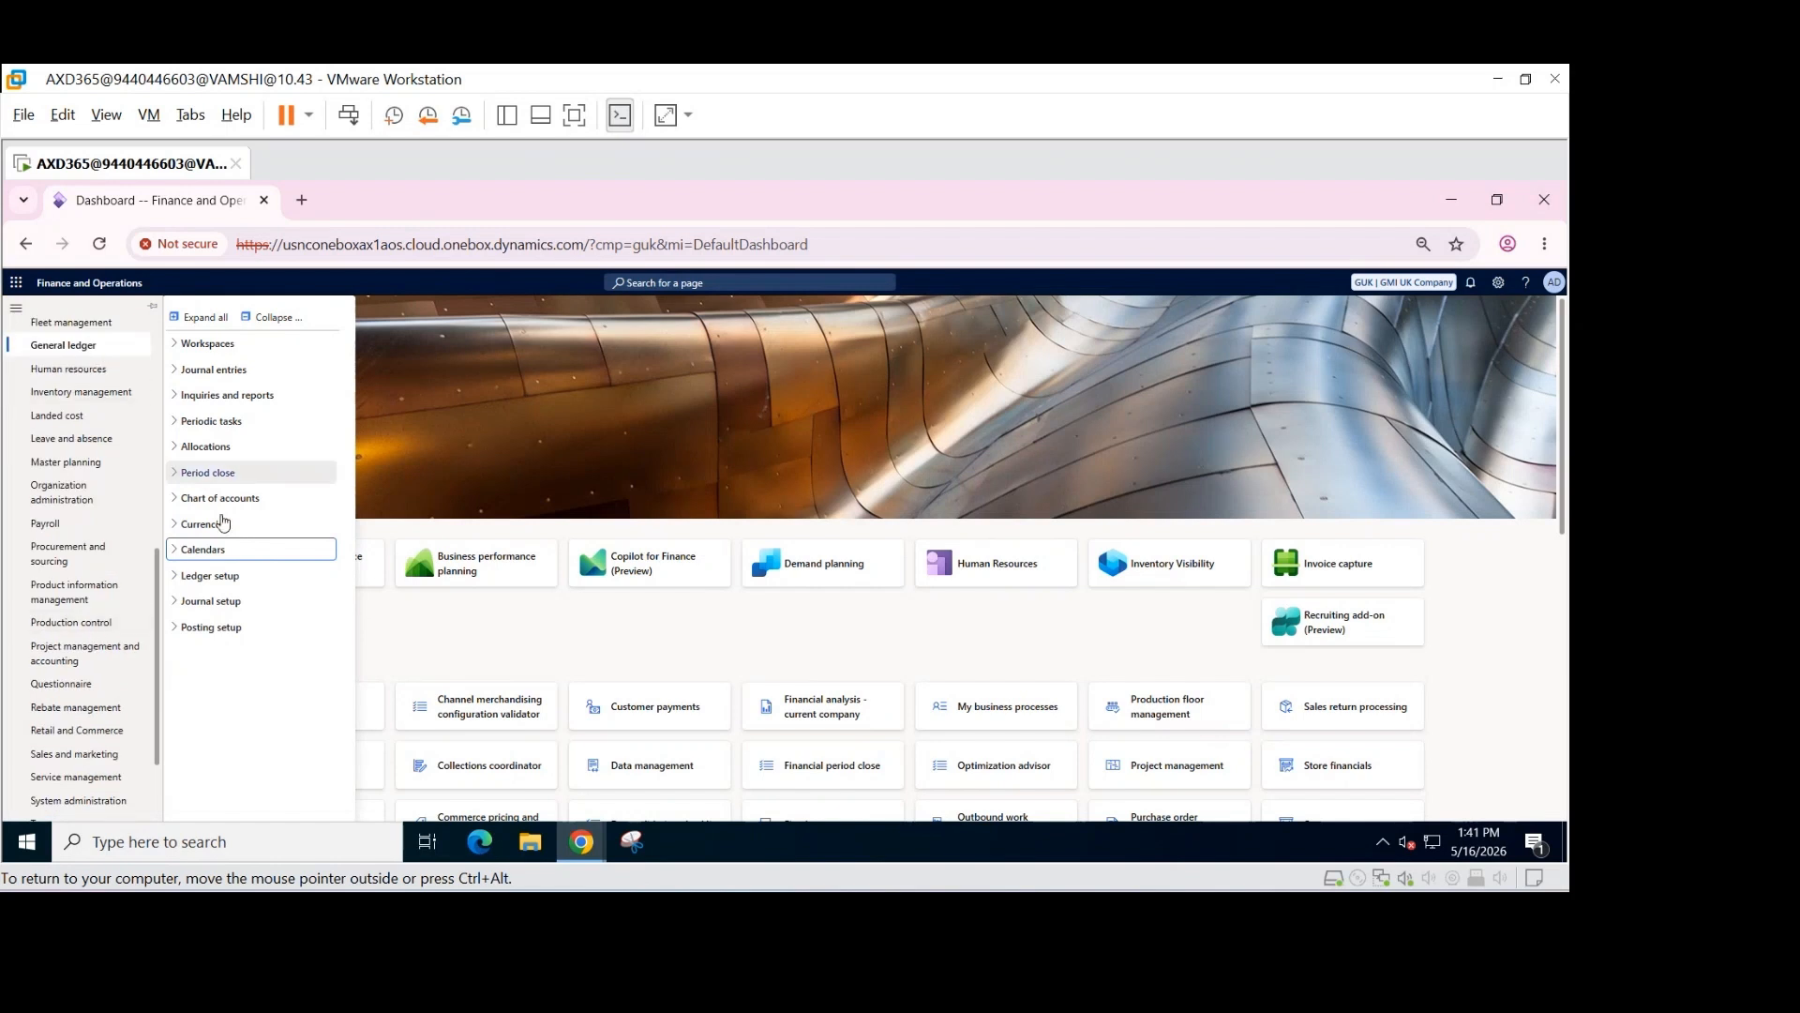
Step: Look up GBP and USD by currency code in the General ledger's Currencies list, and return to the dashboard
click(186, 525)
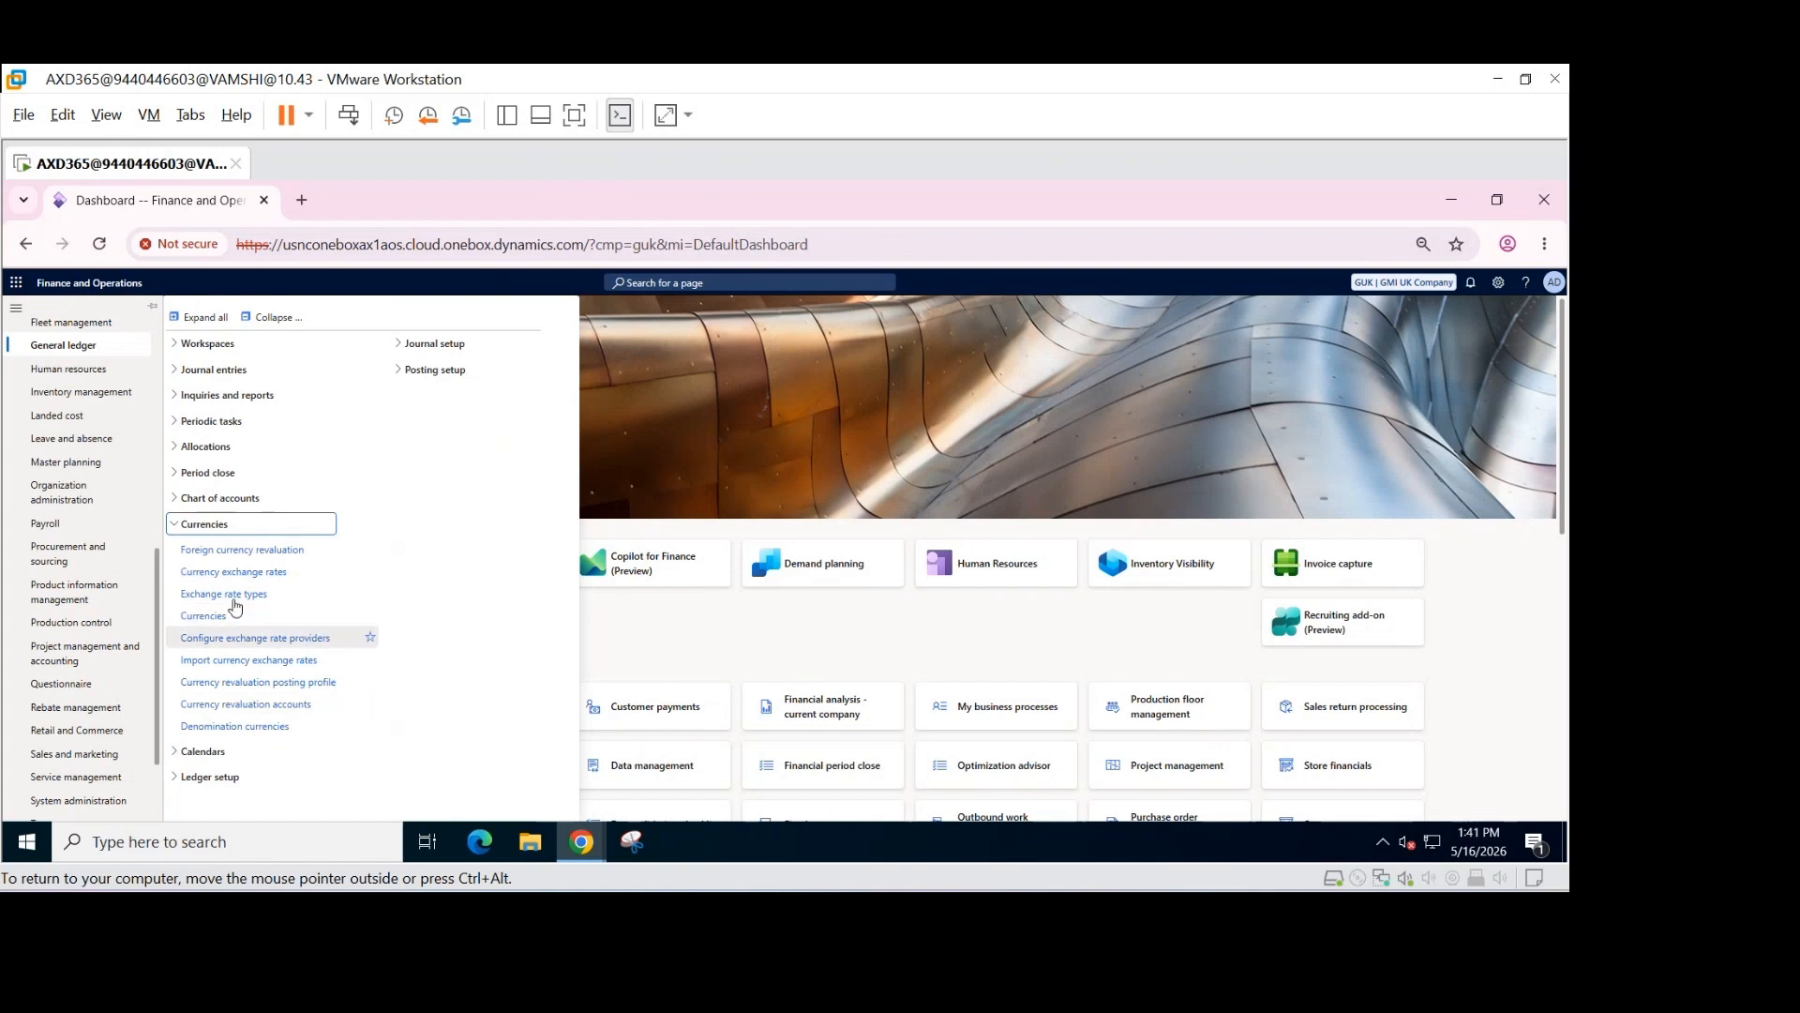
click(216, 617)
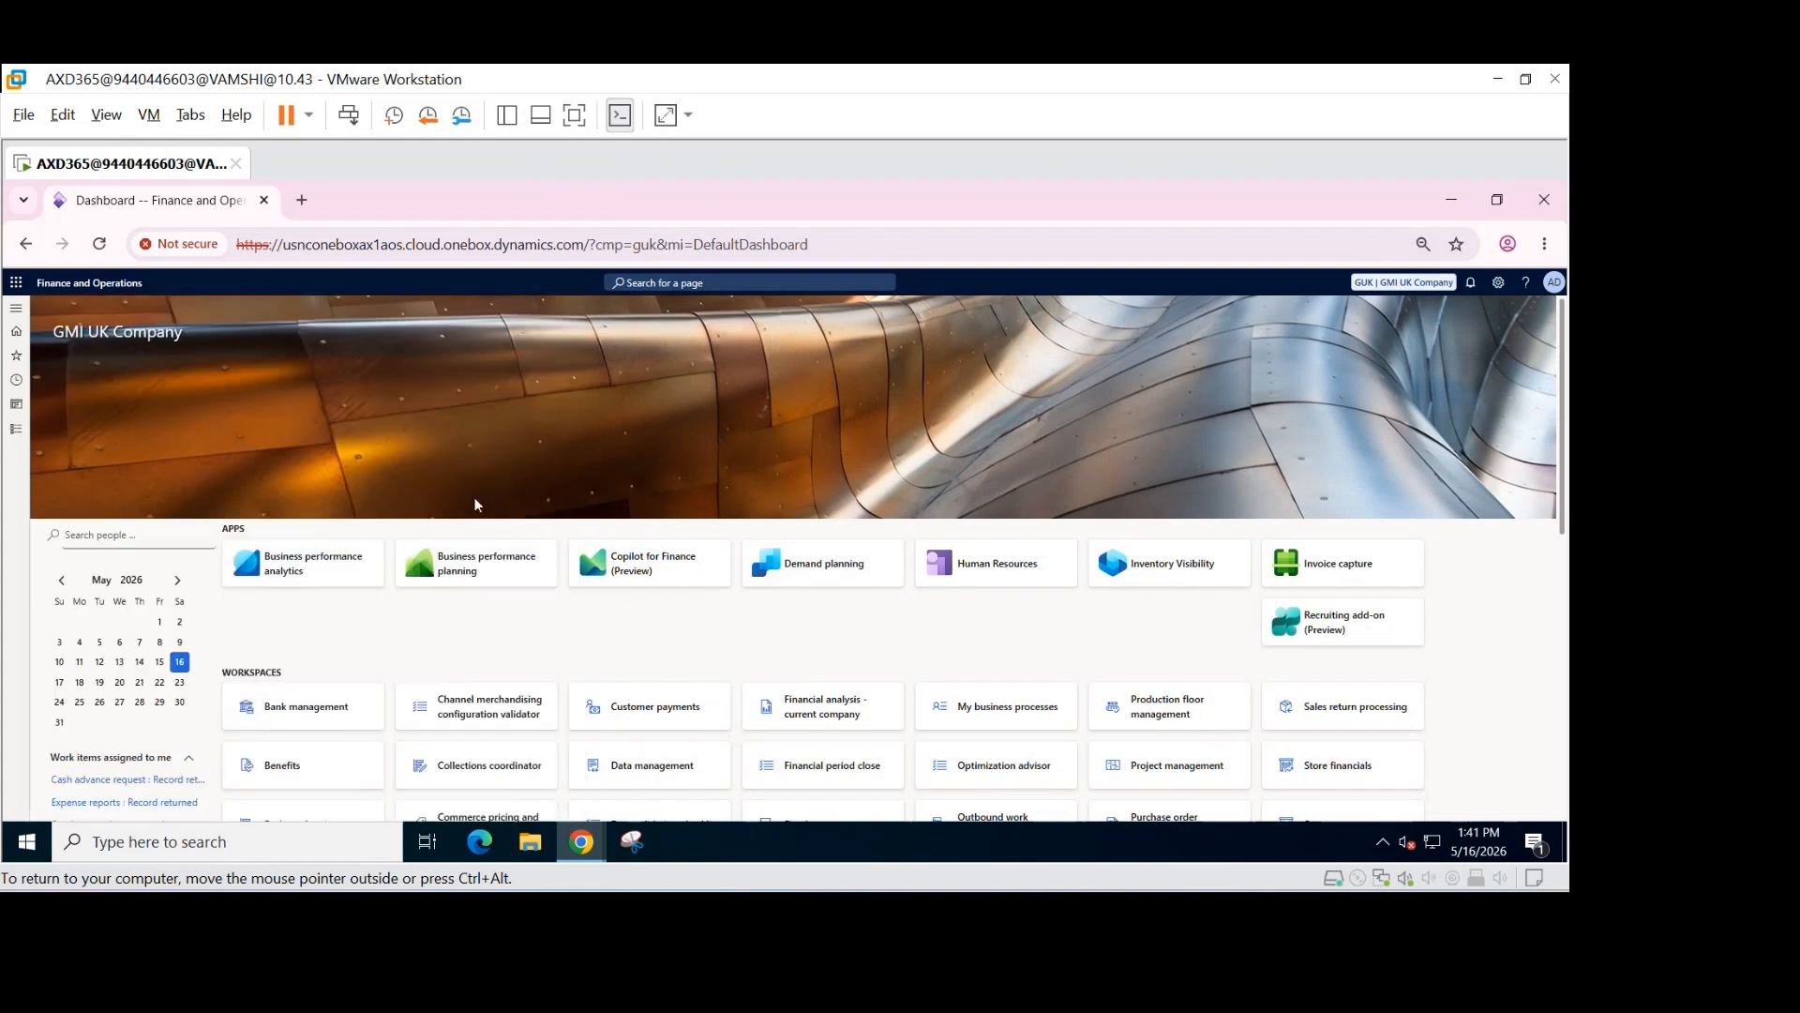
scroll(161, 444, down, 3)
scroll(161, 444, down, 5)
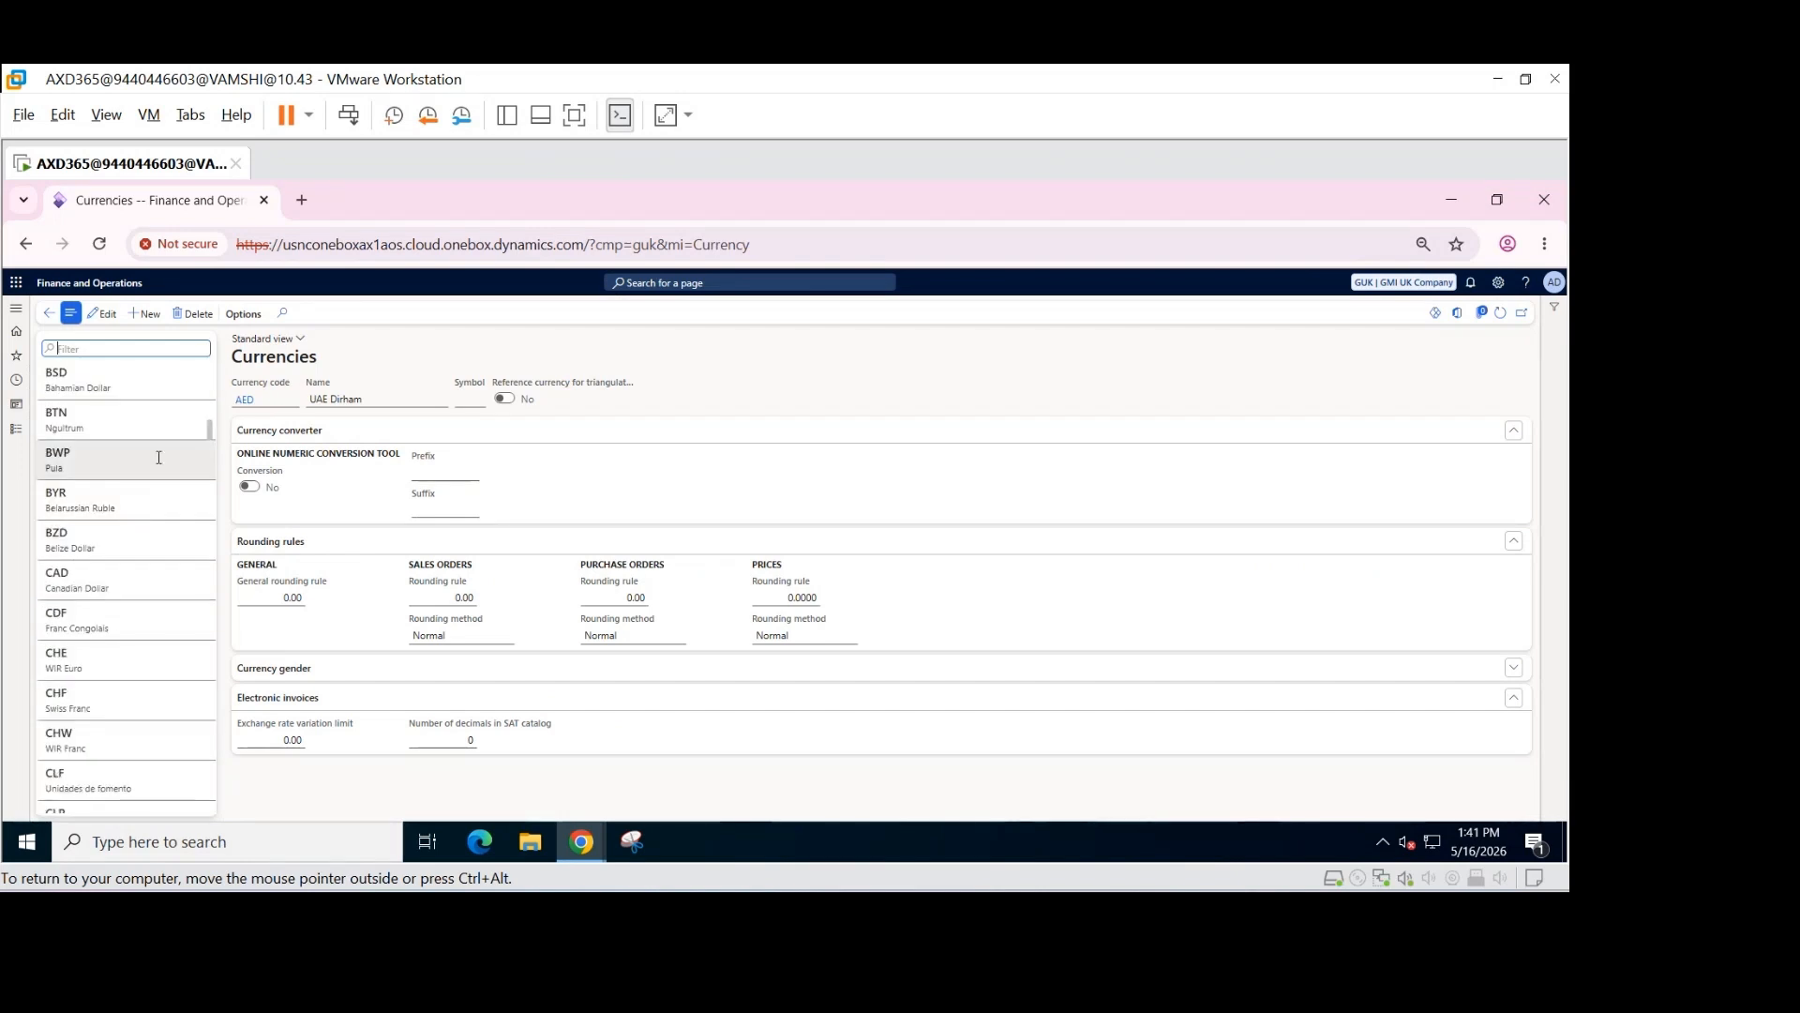
text(gbp)
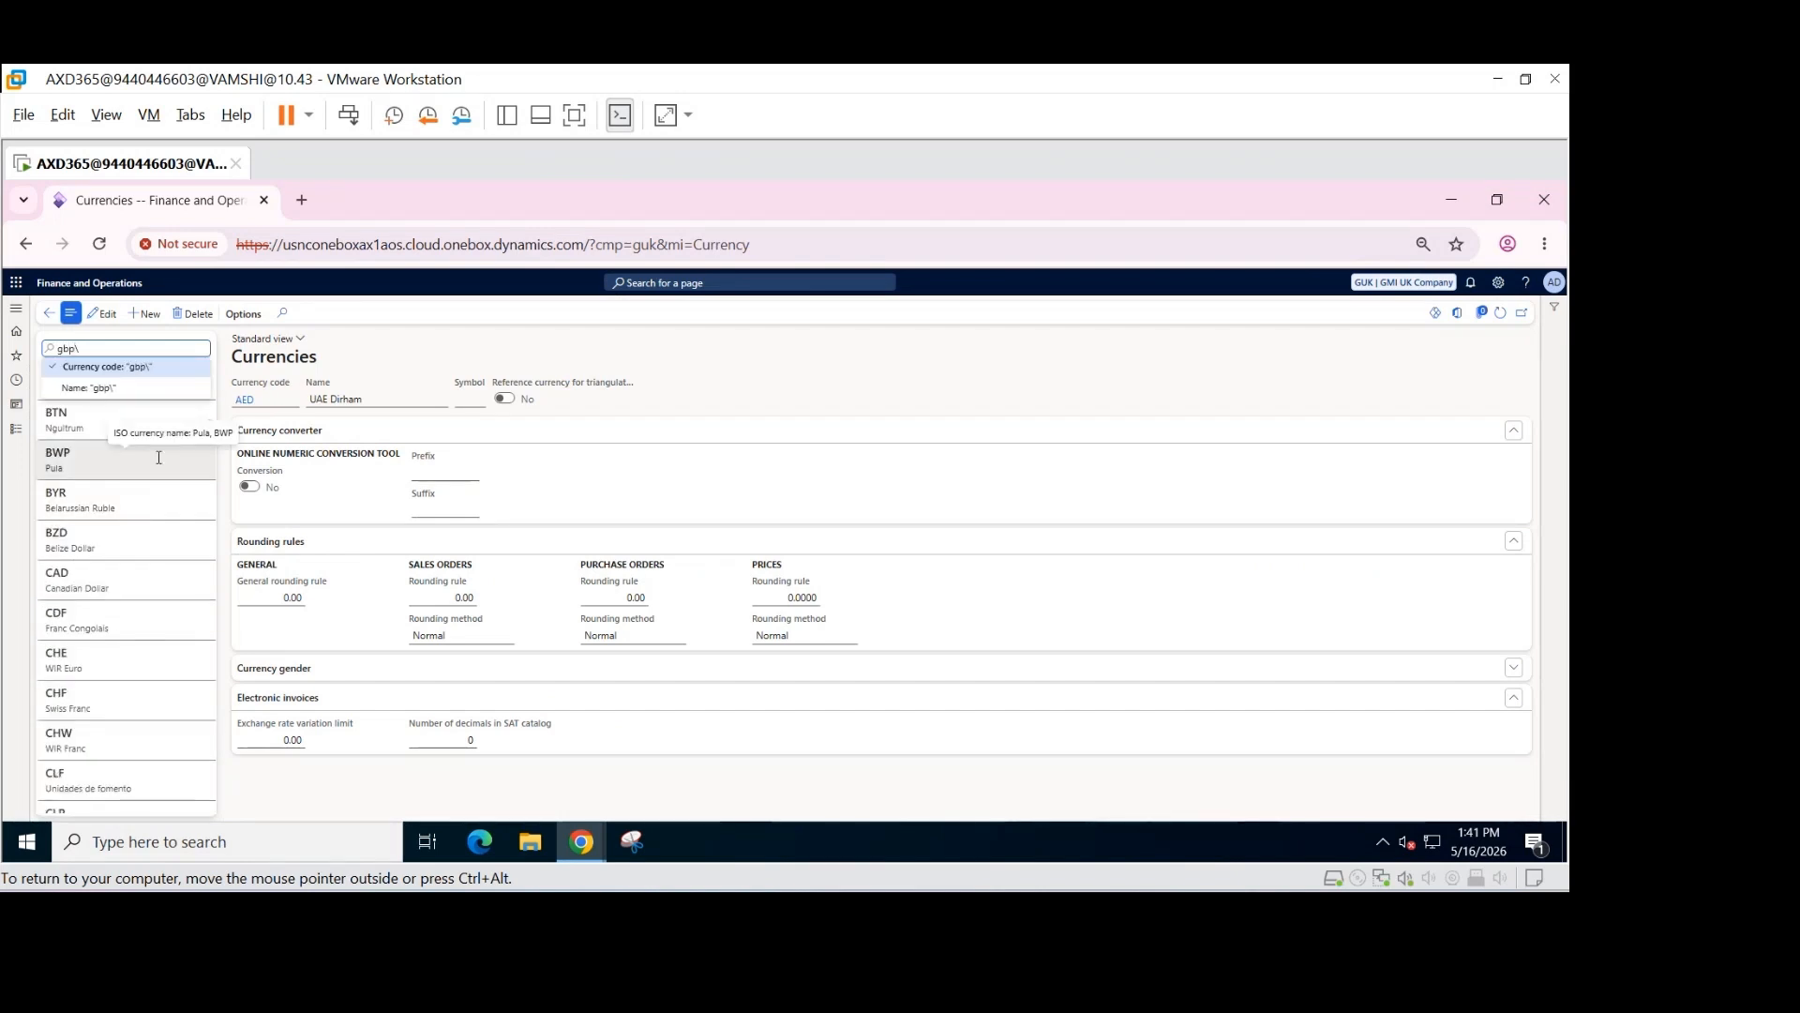
key(Return)
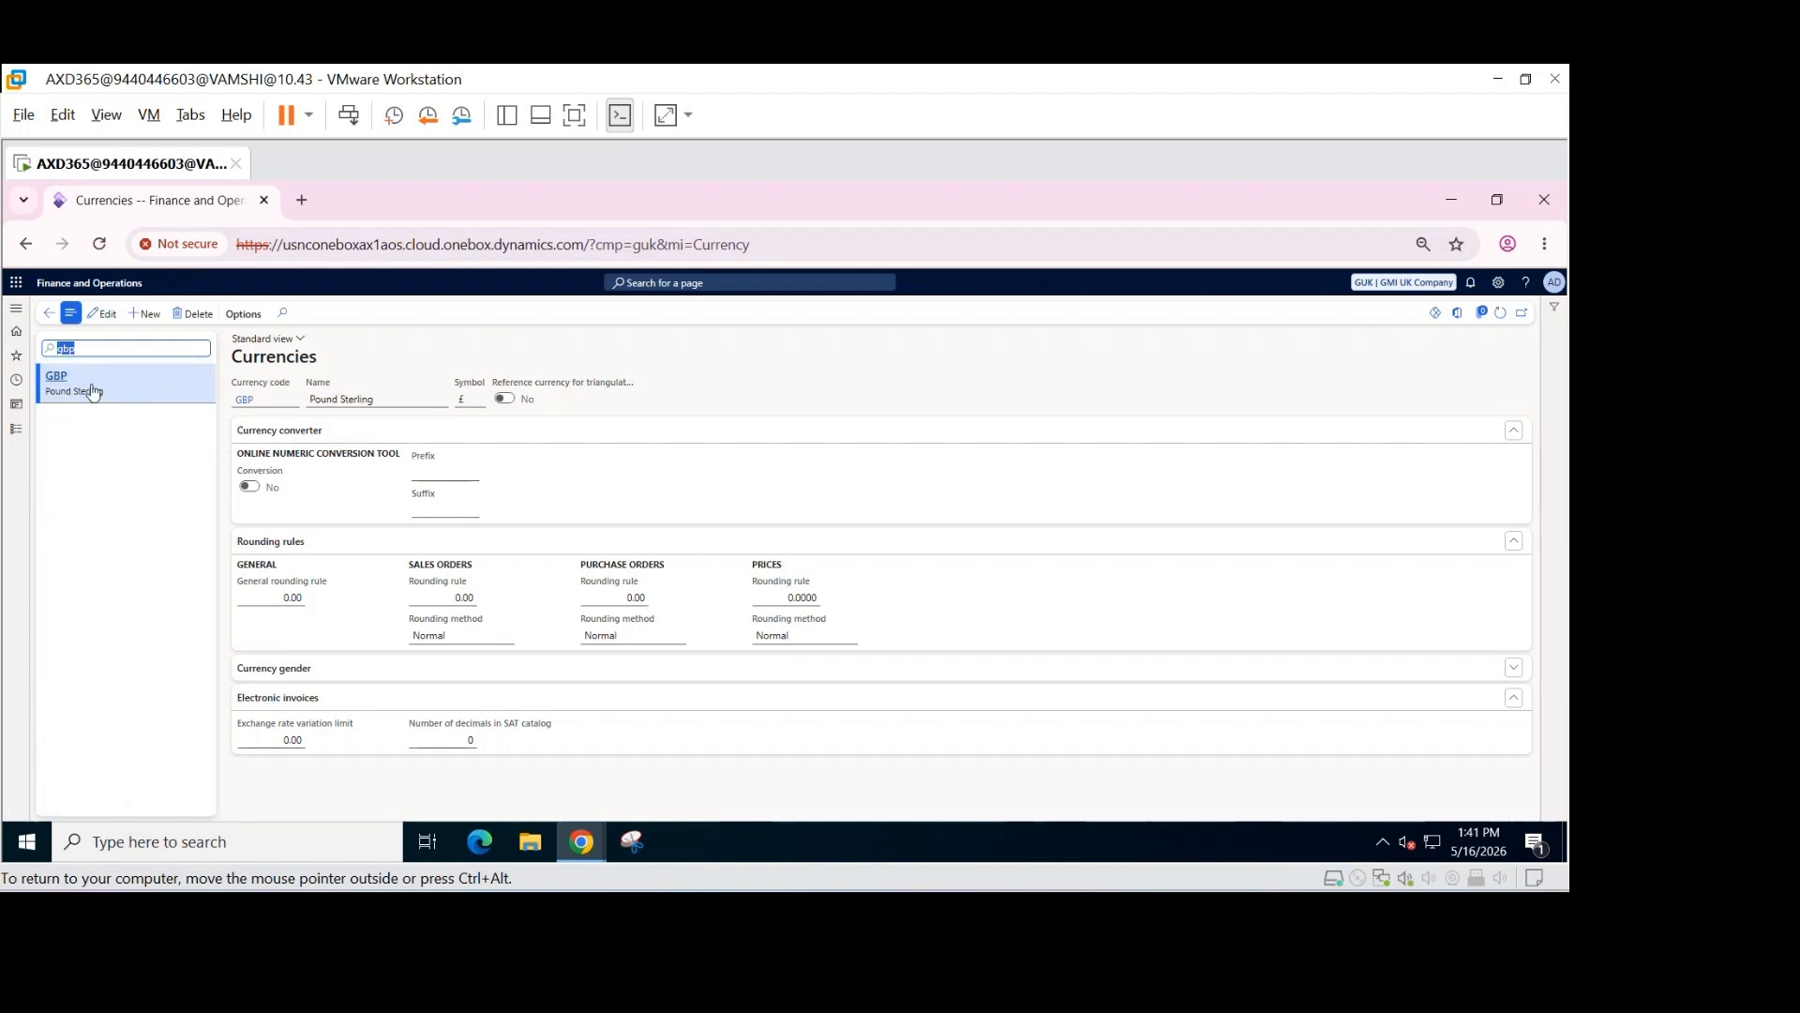
text(usd)
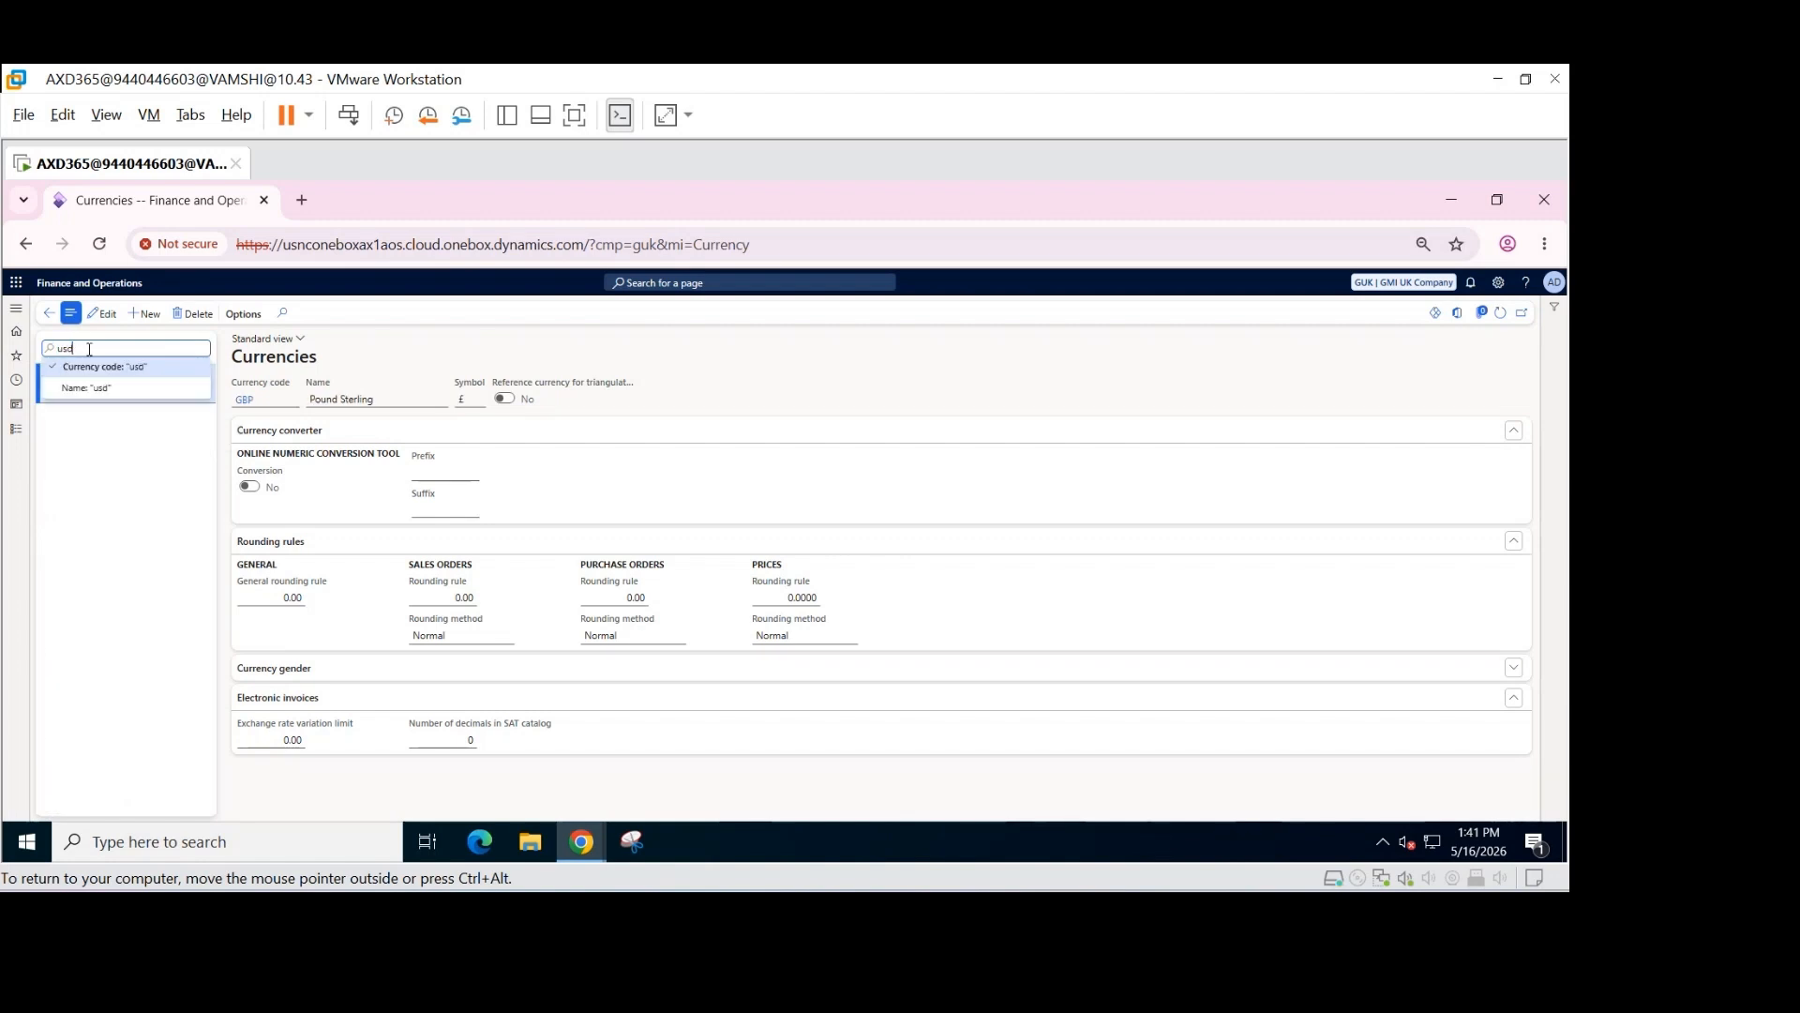
key(Return)
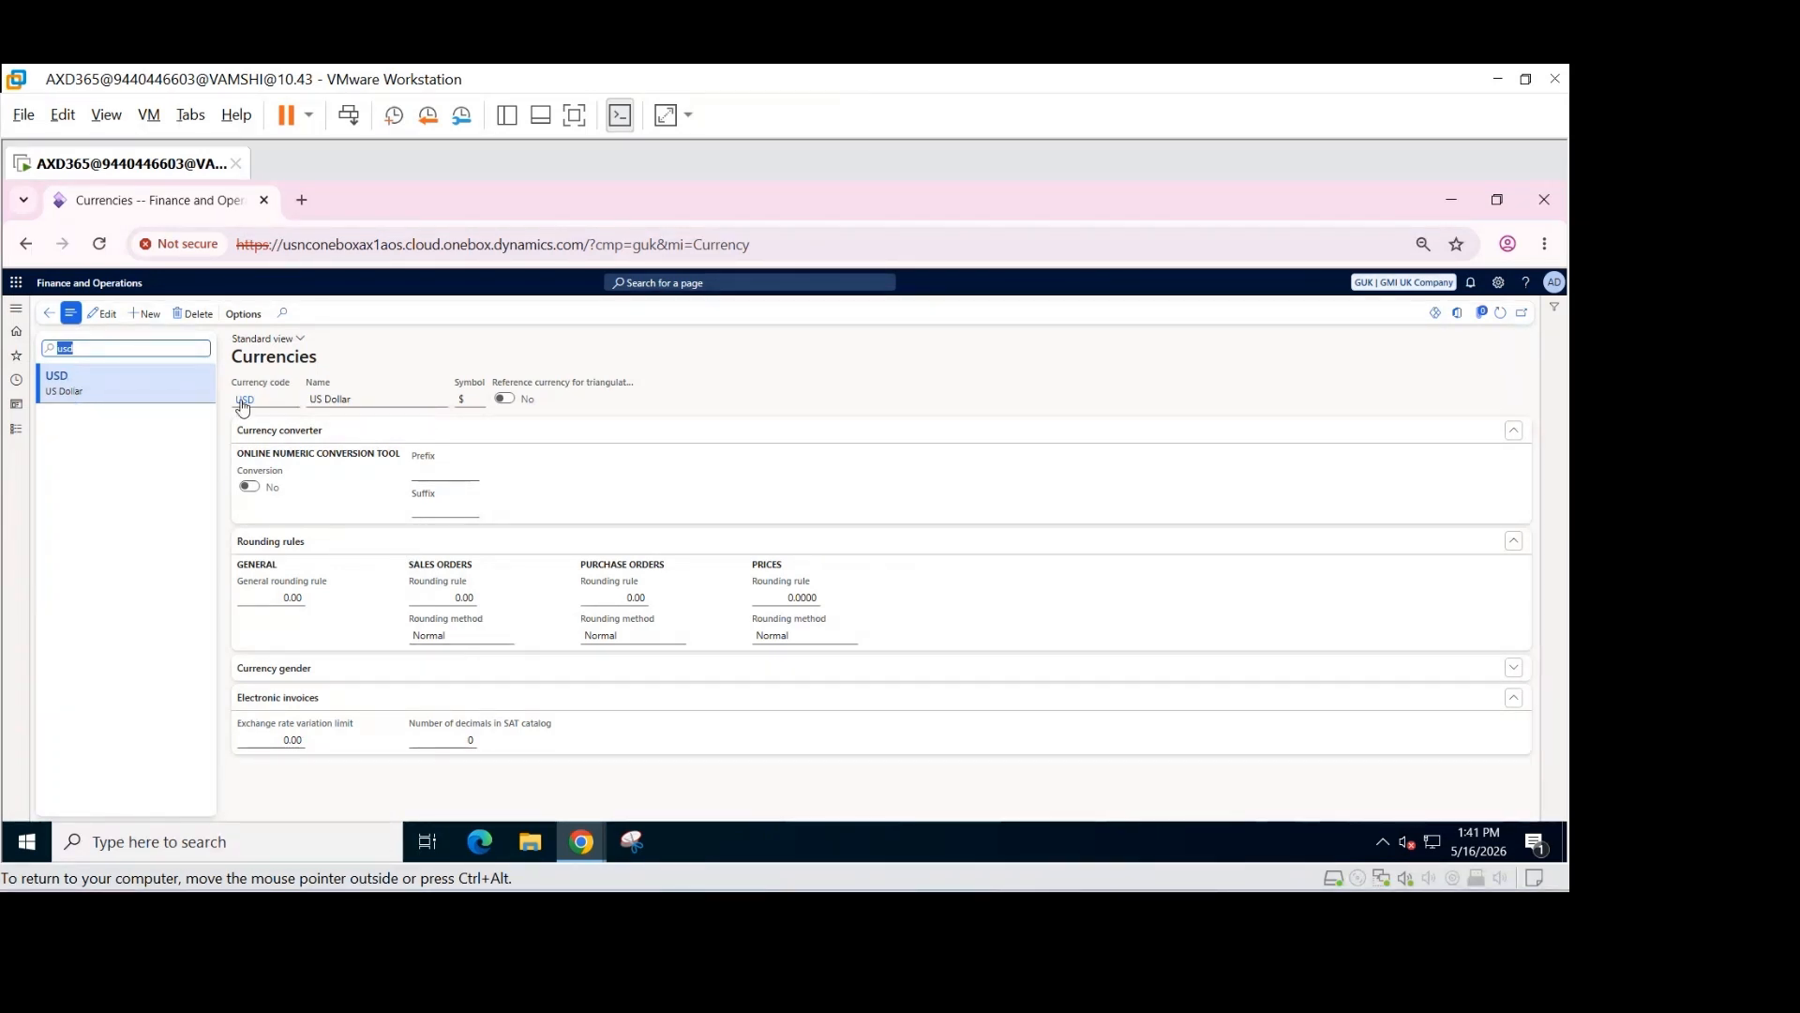
click(49, 313)
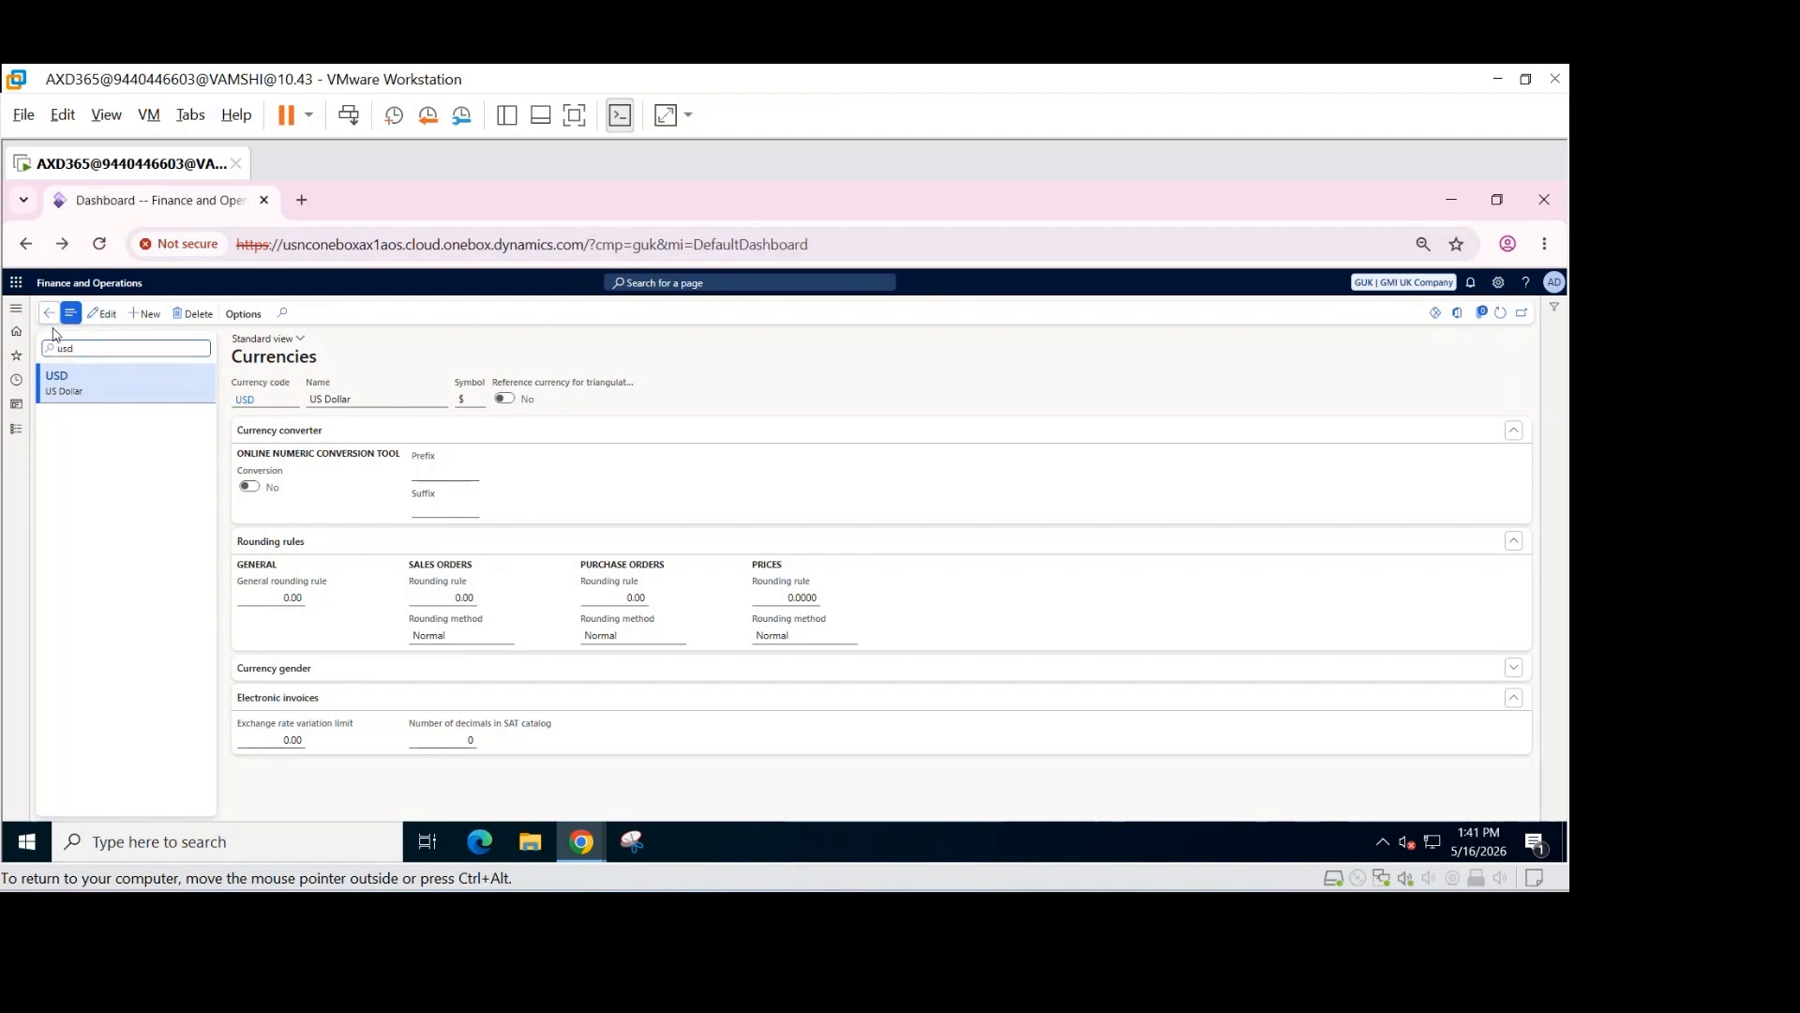
Step: Open the exchange rates of the Average type from the General ledger's exchange rate types
click(16, 428)
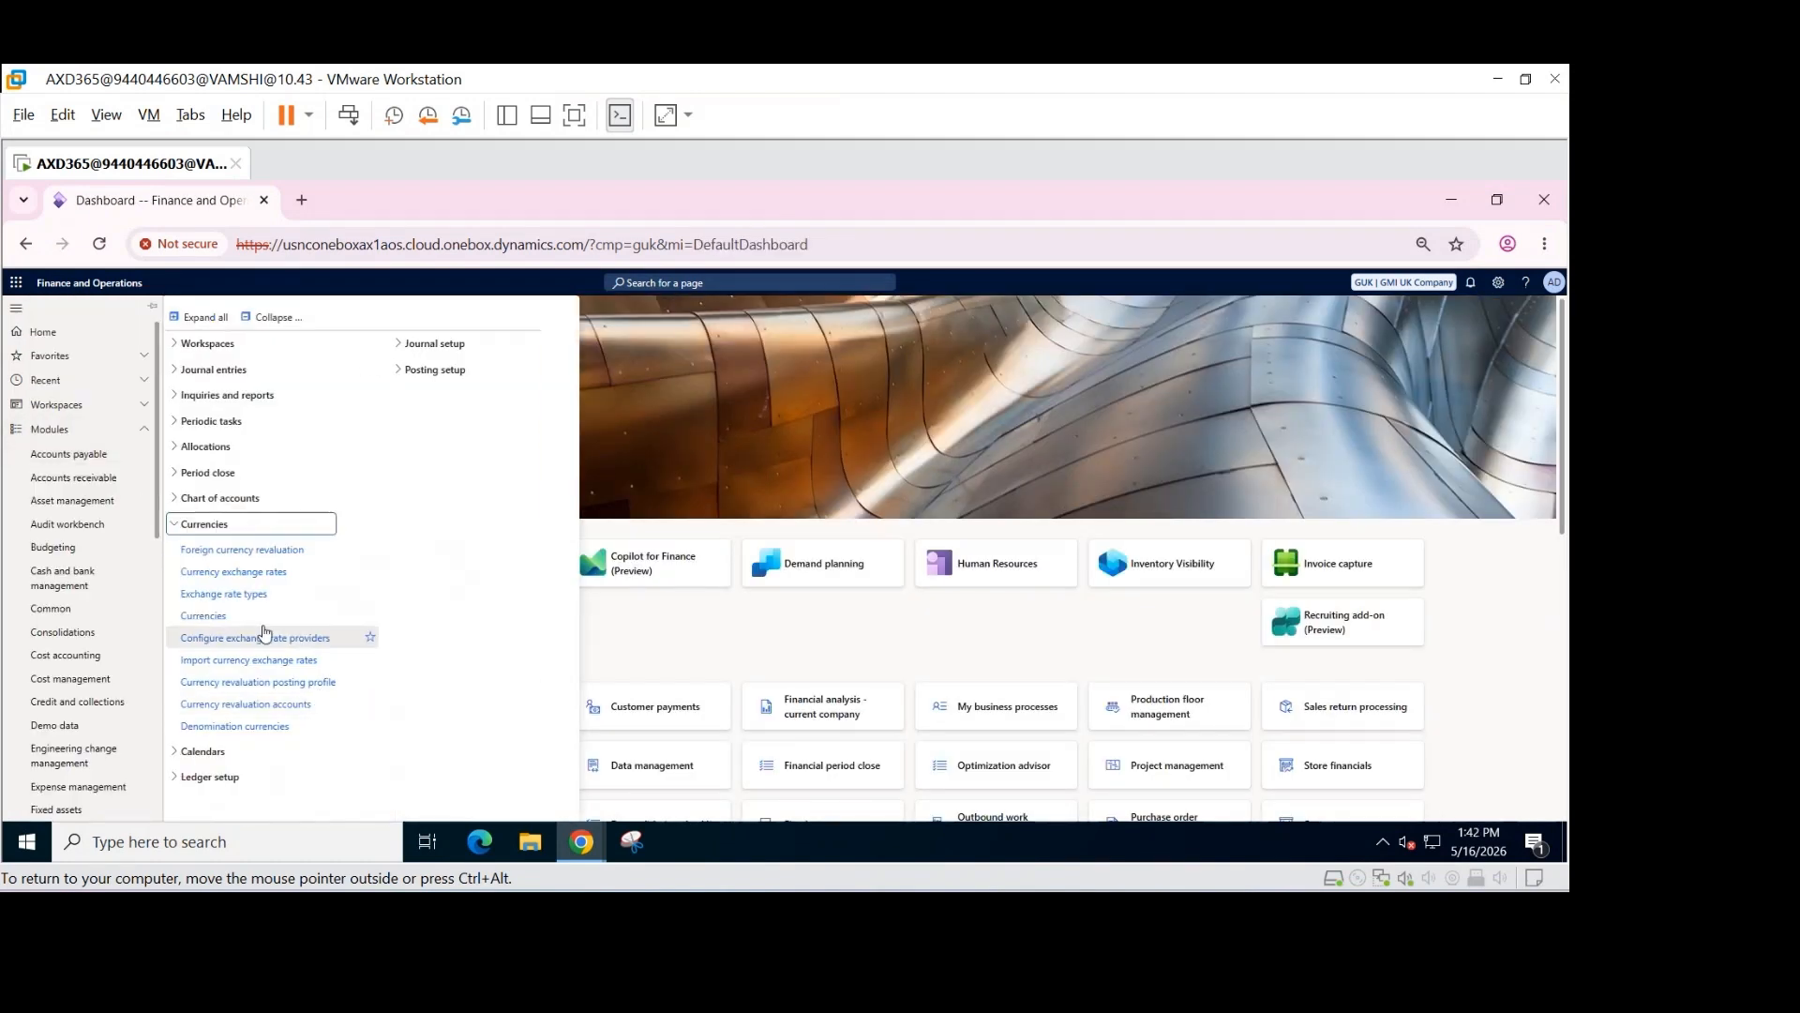
click(257, 596)
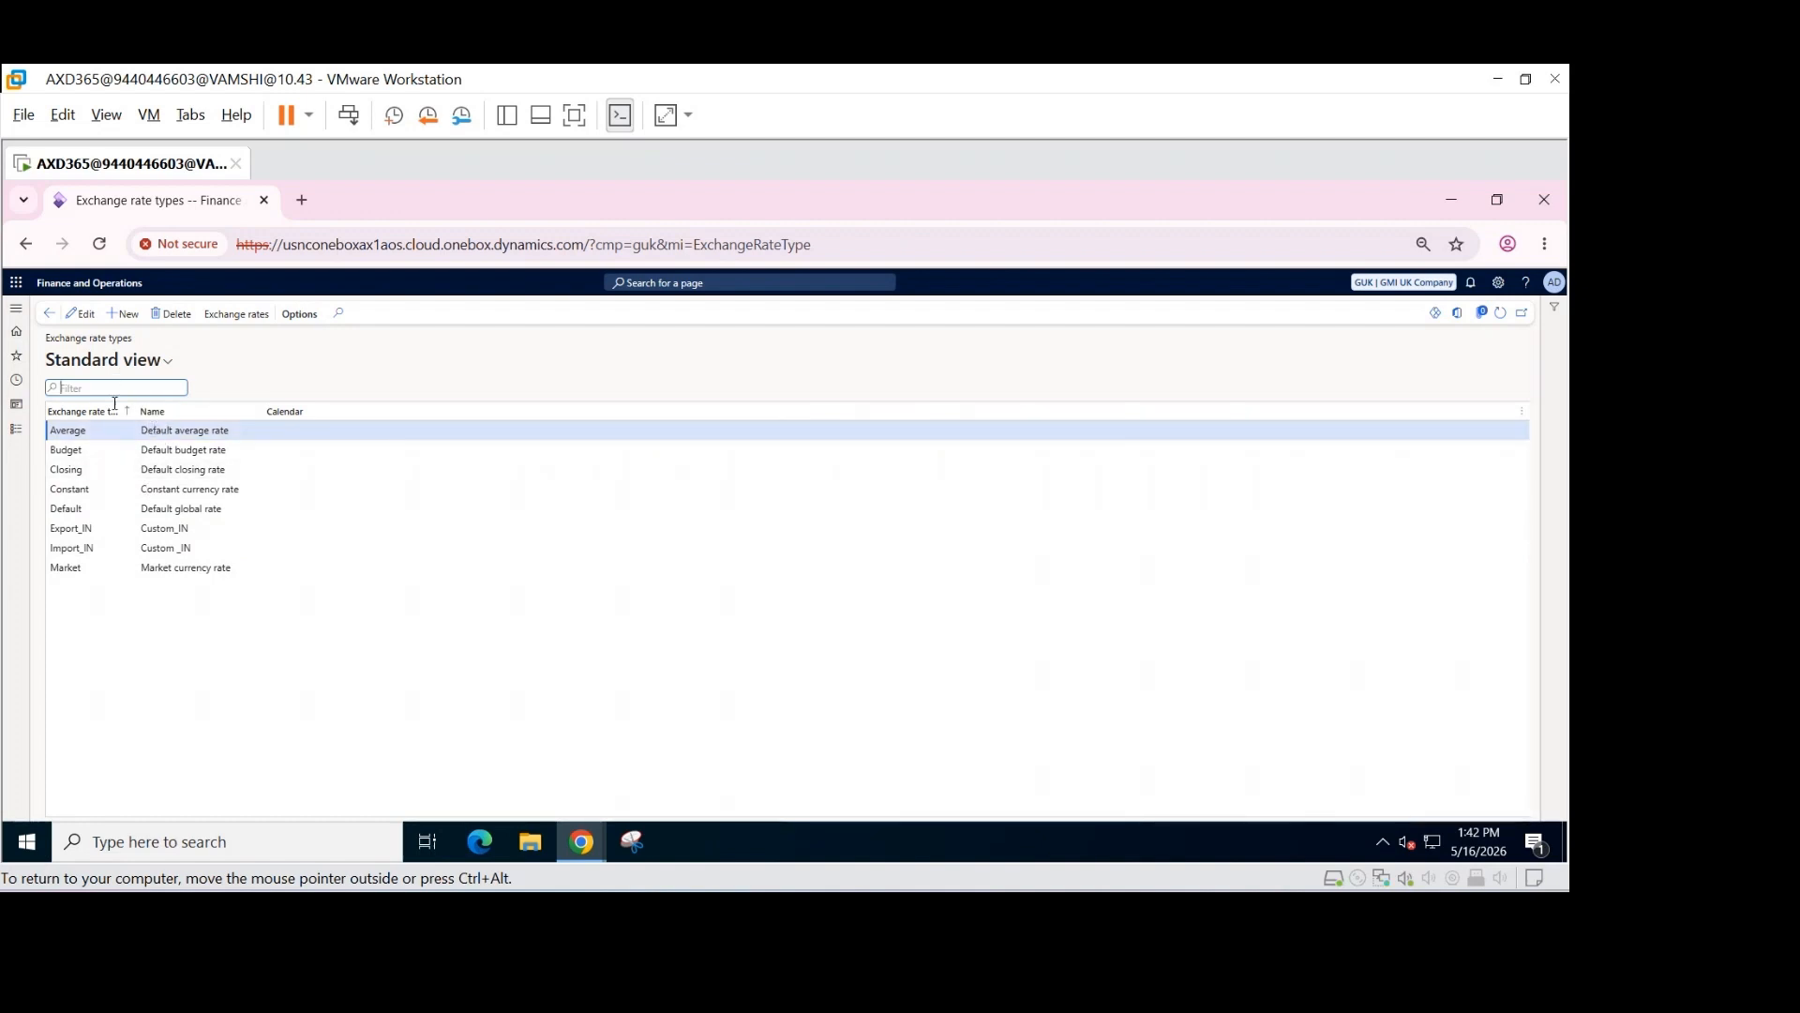
click(101, 510)
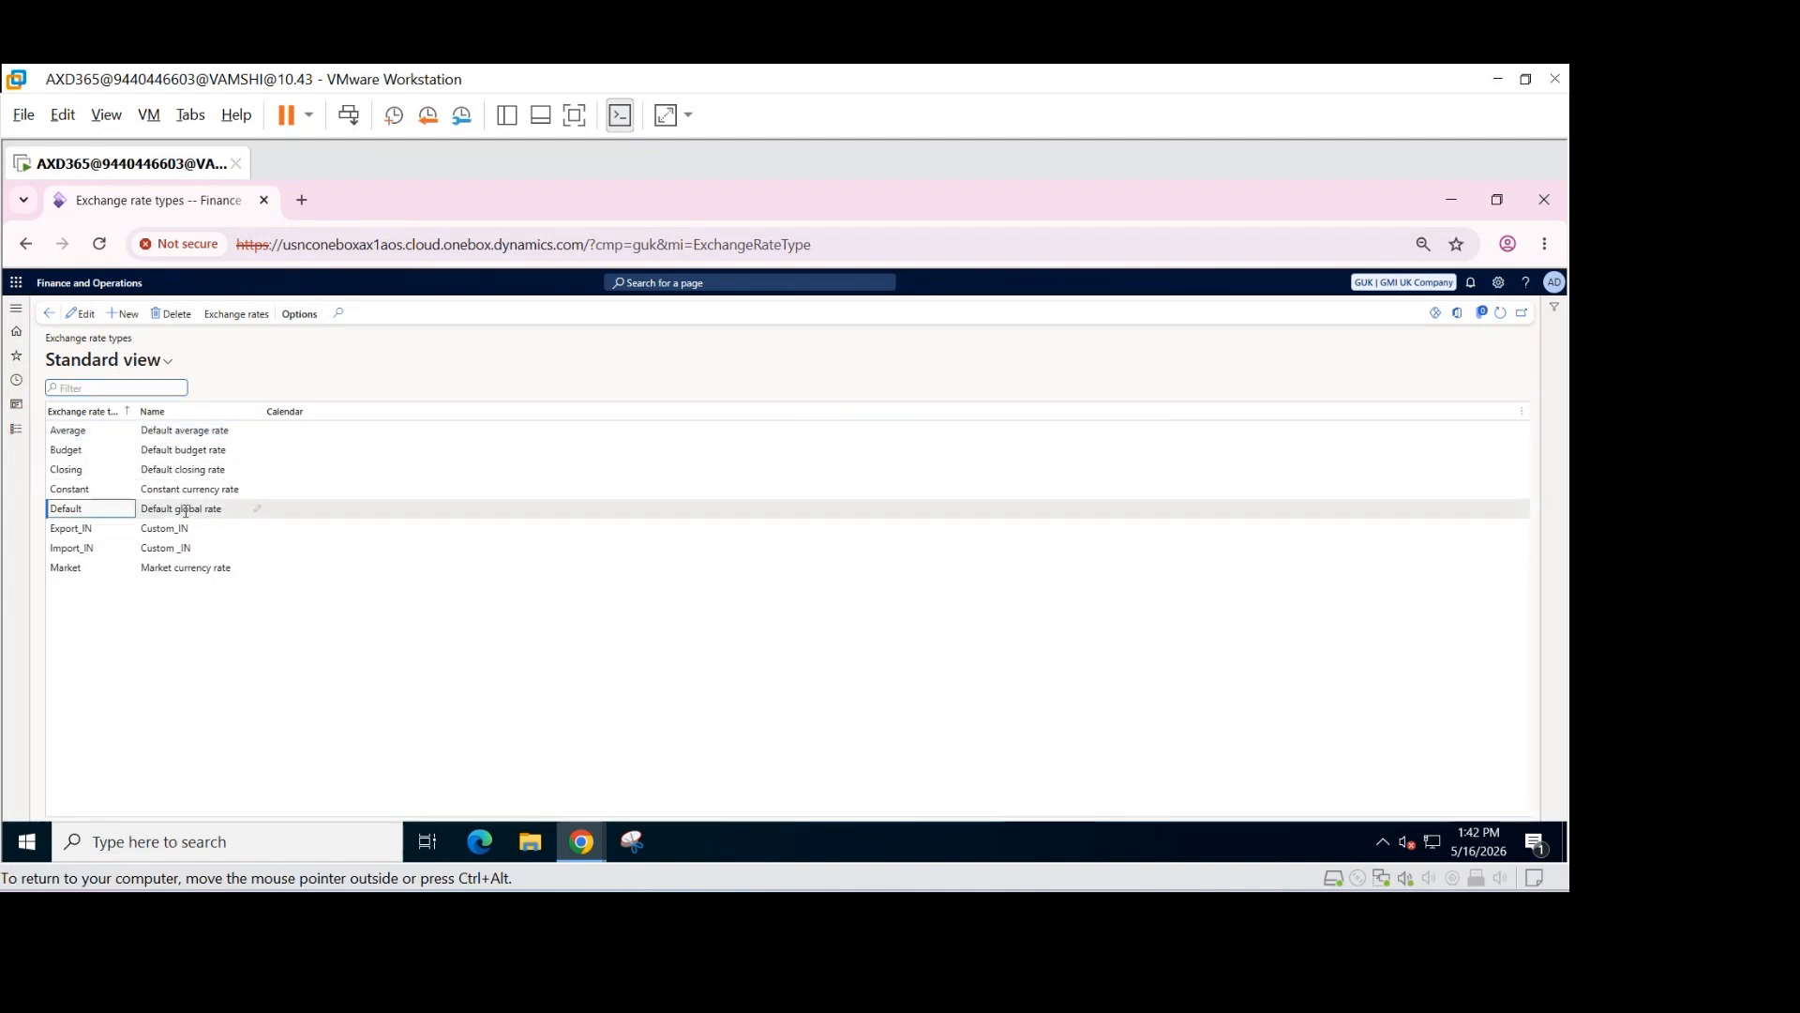
click(177, 428)
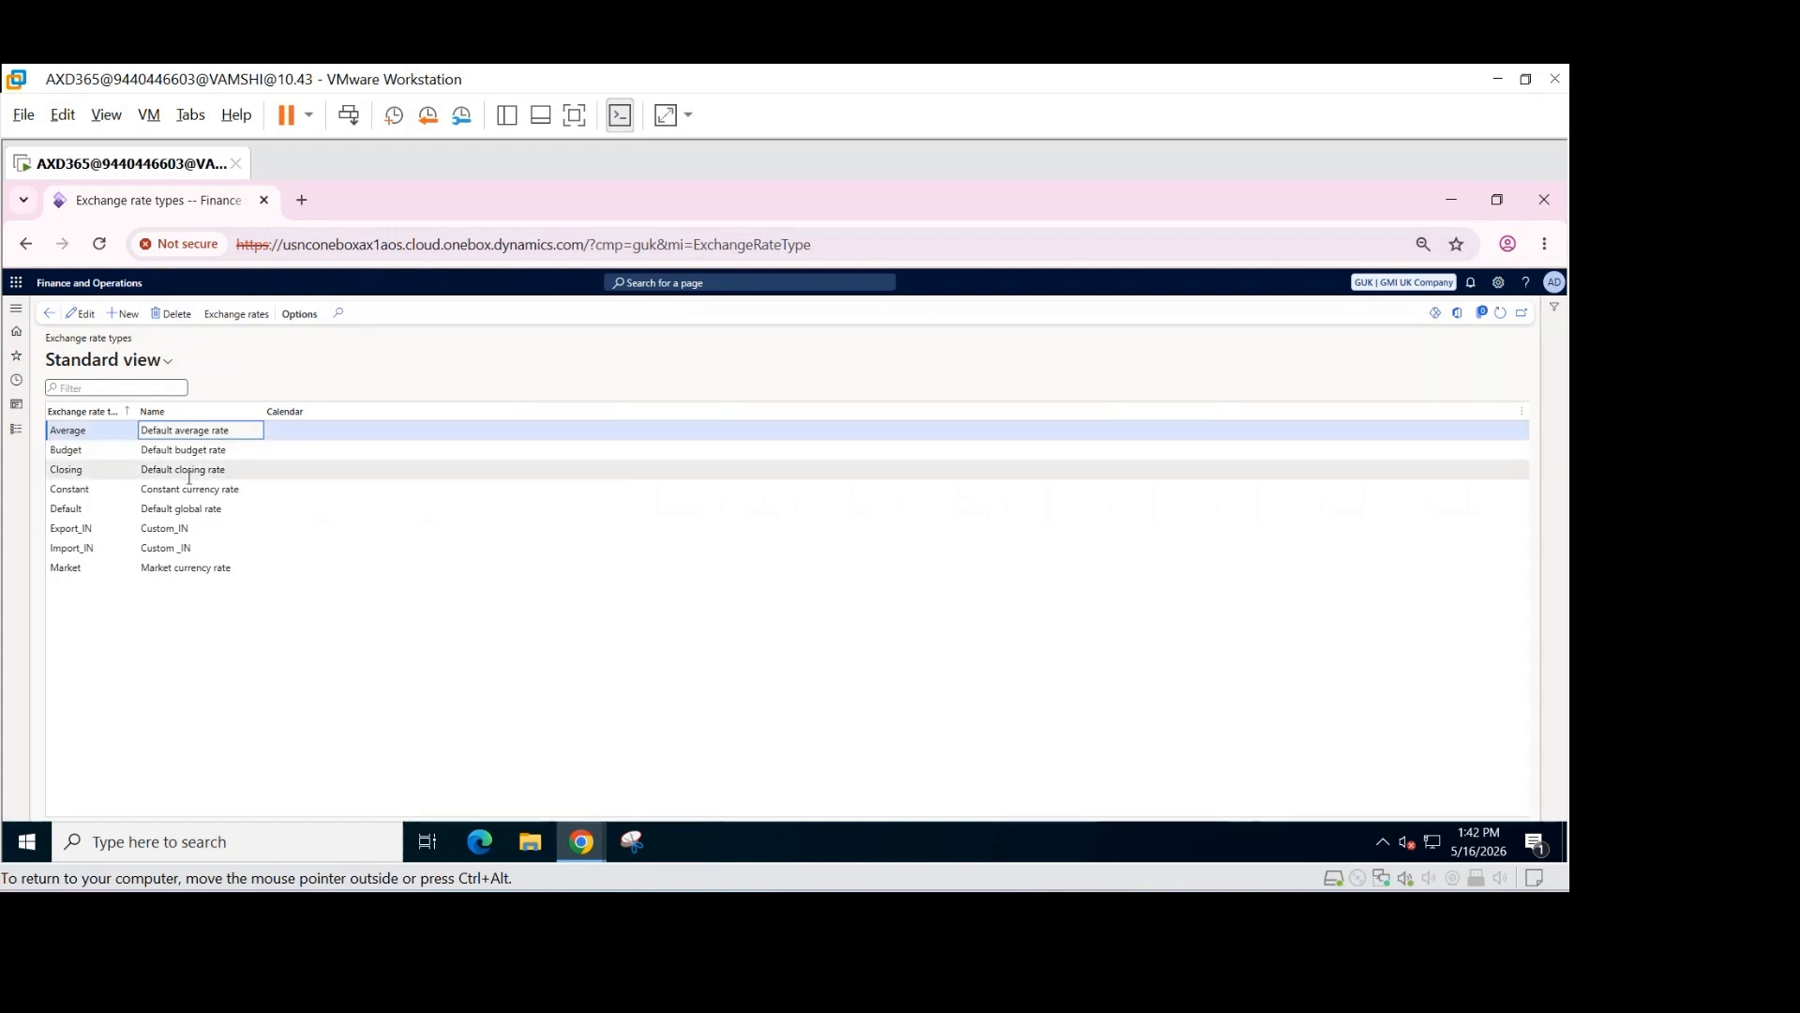
click(231, 319)
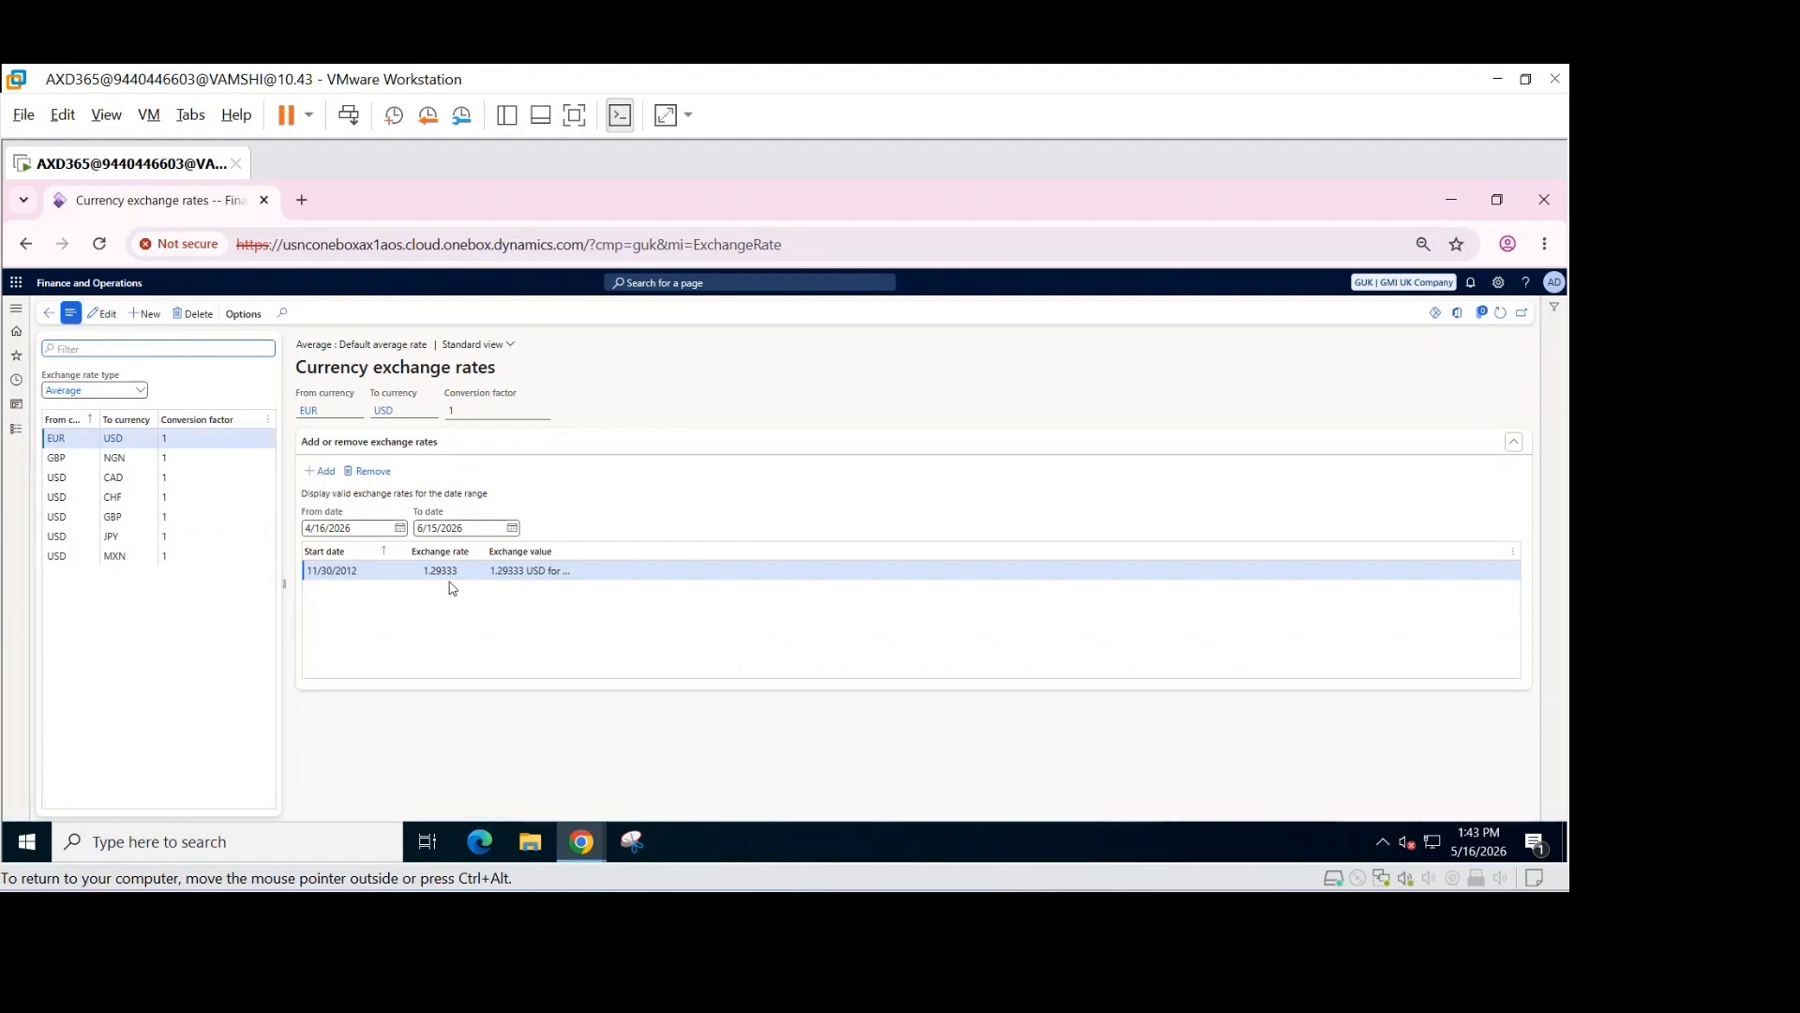
Step: Try to save a new currency pair from GBP to USD under the Average exchange rate type, and delete the entry
click(150, 314)
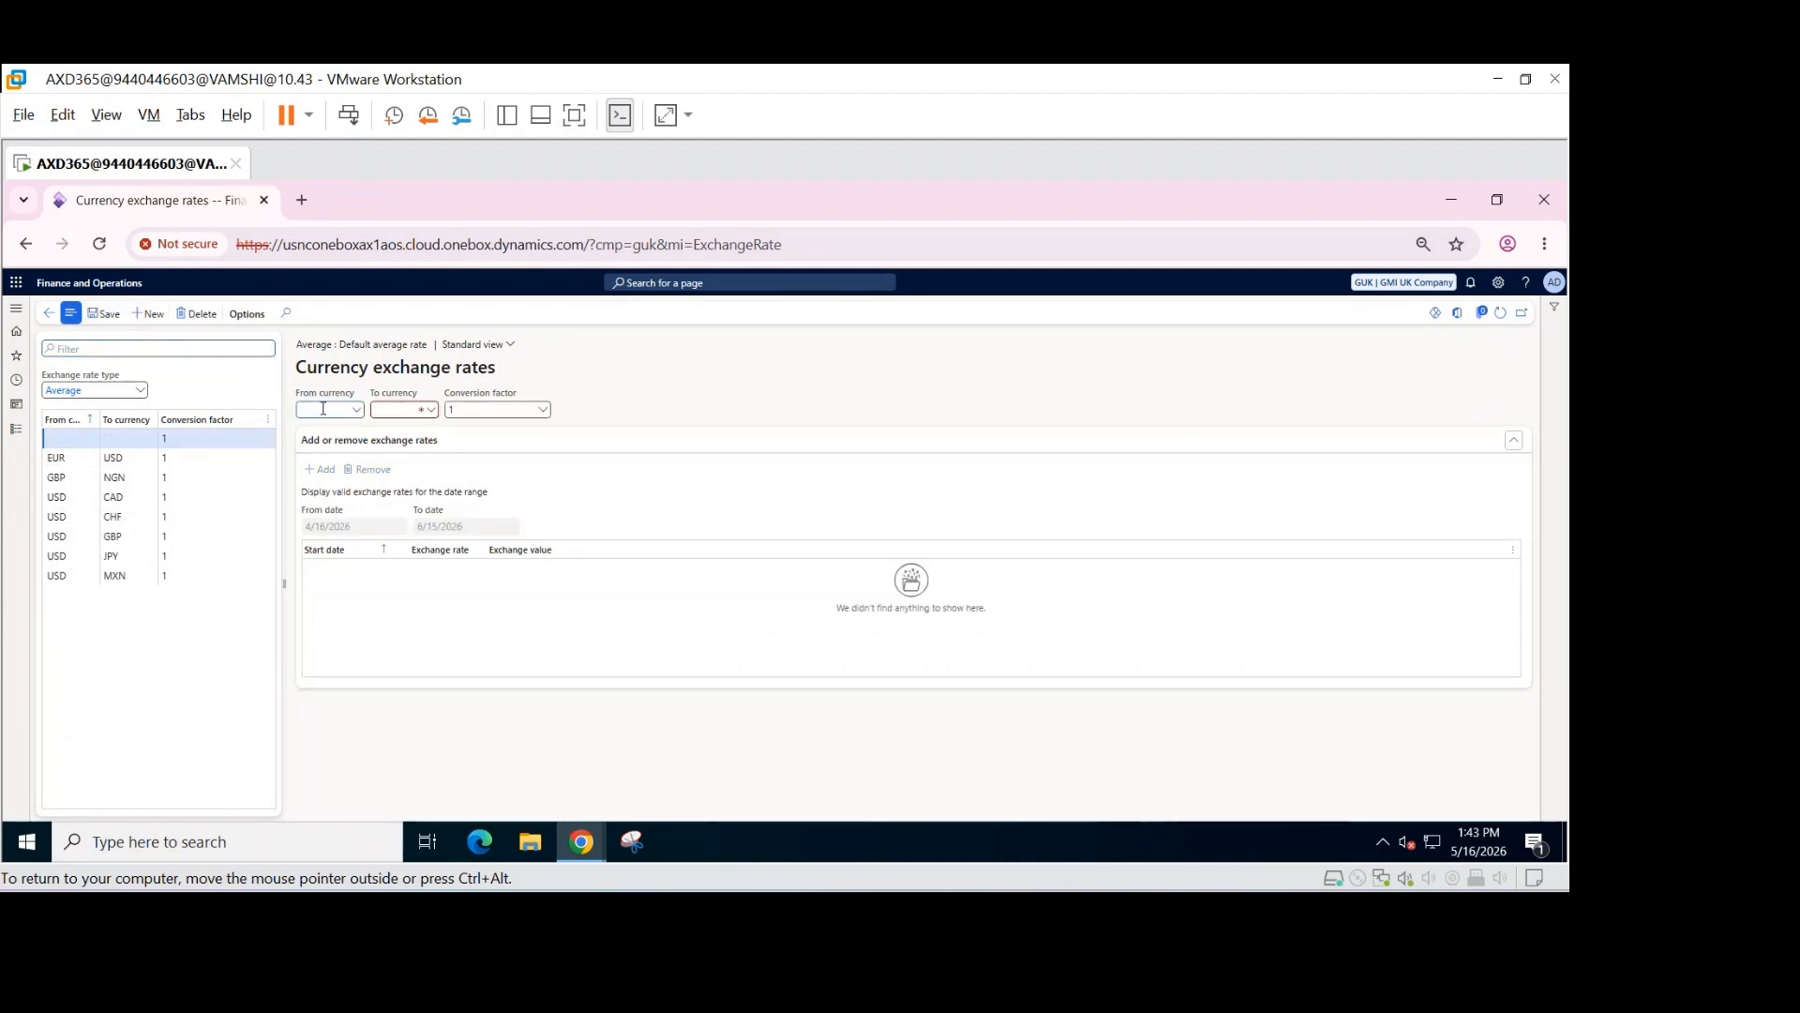
text(gbp)
click(363, 449)
key(Tab)
text(usd)
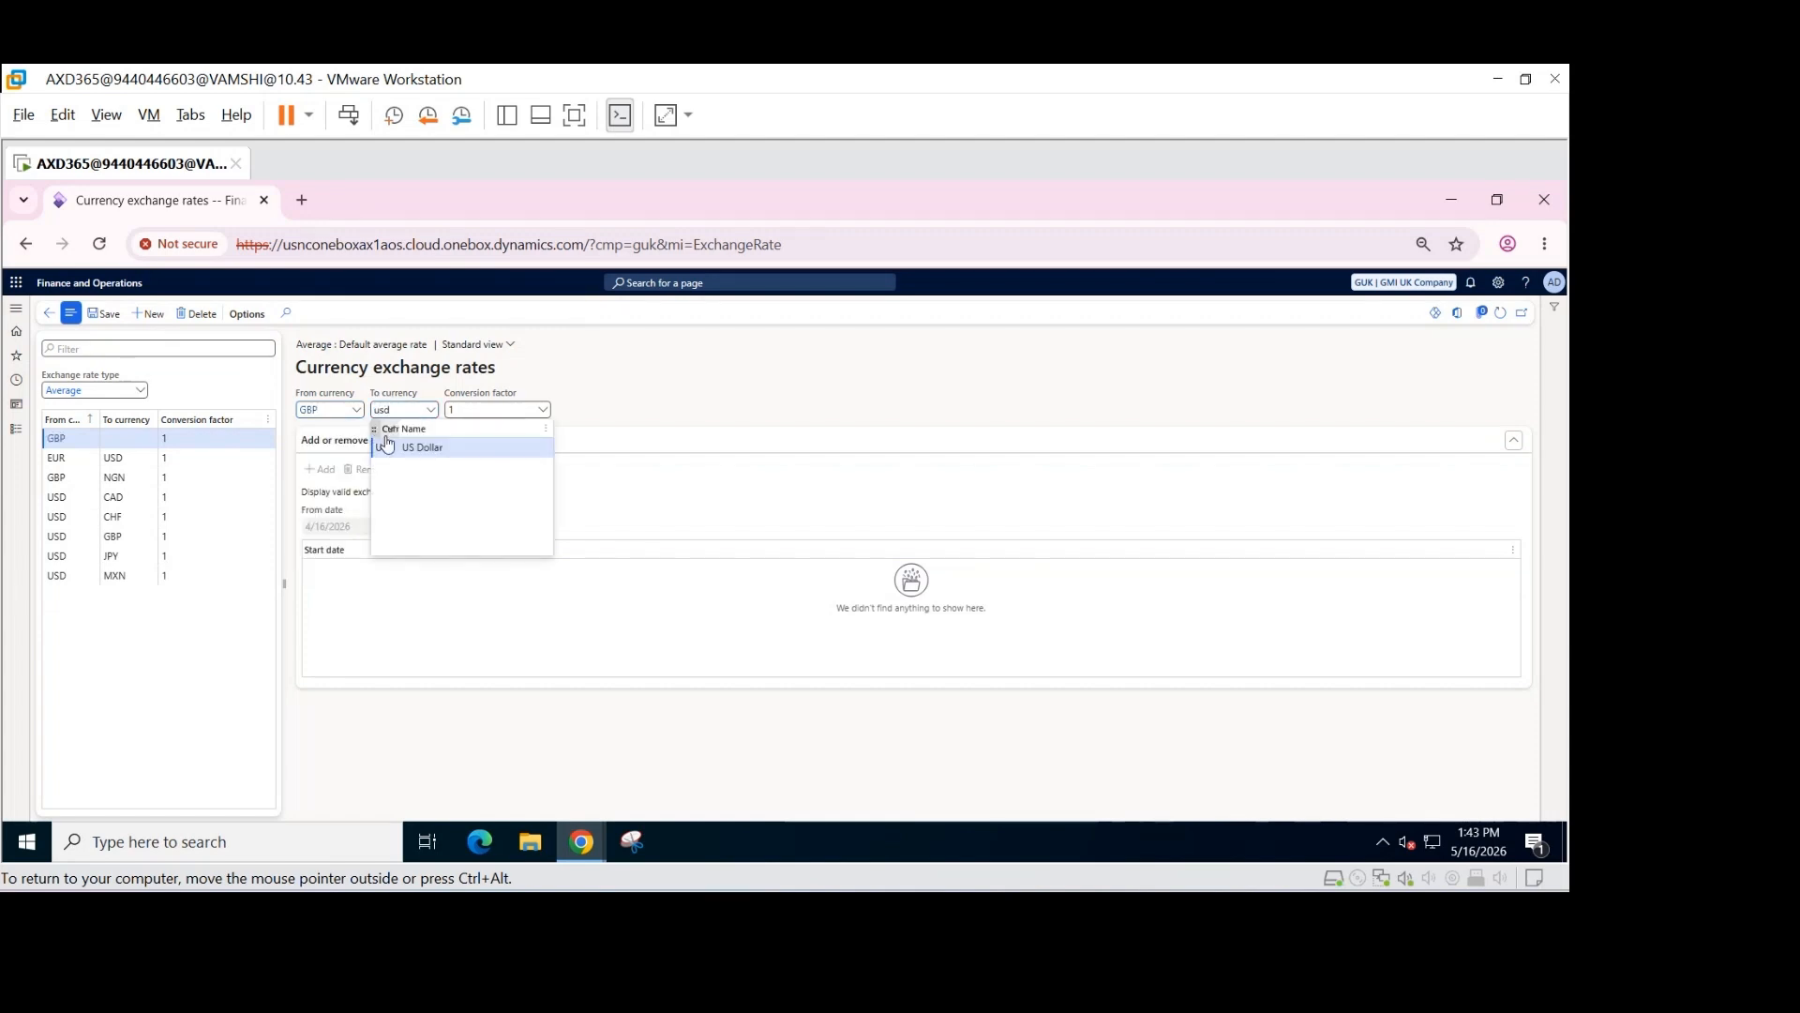
click(401, 448)
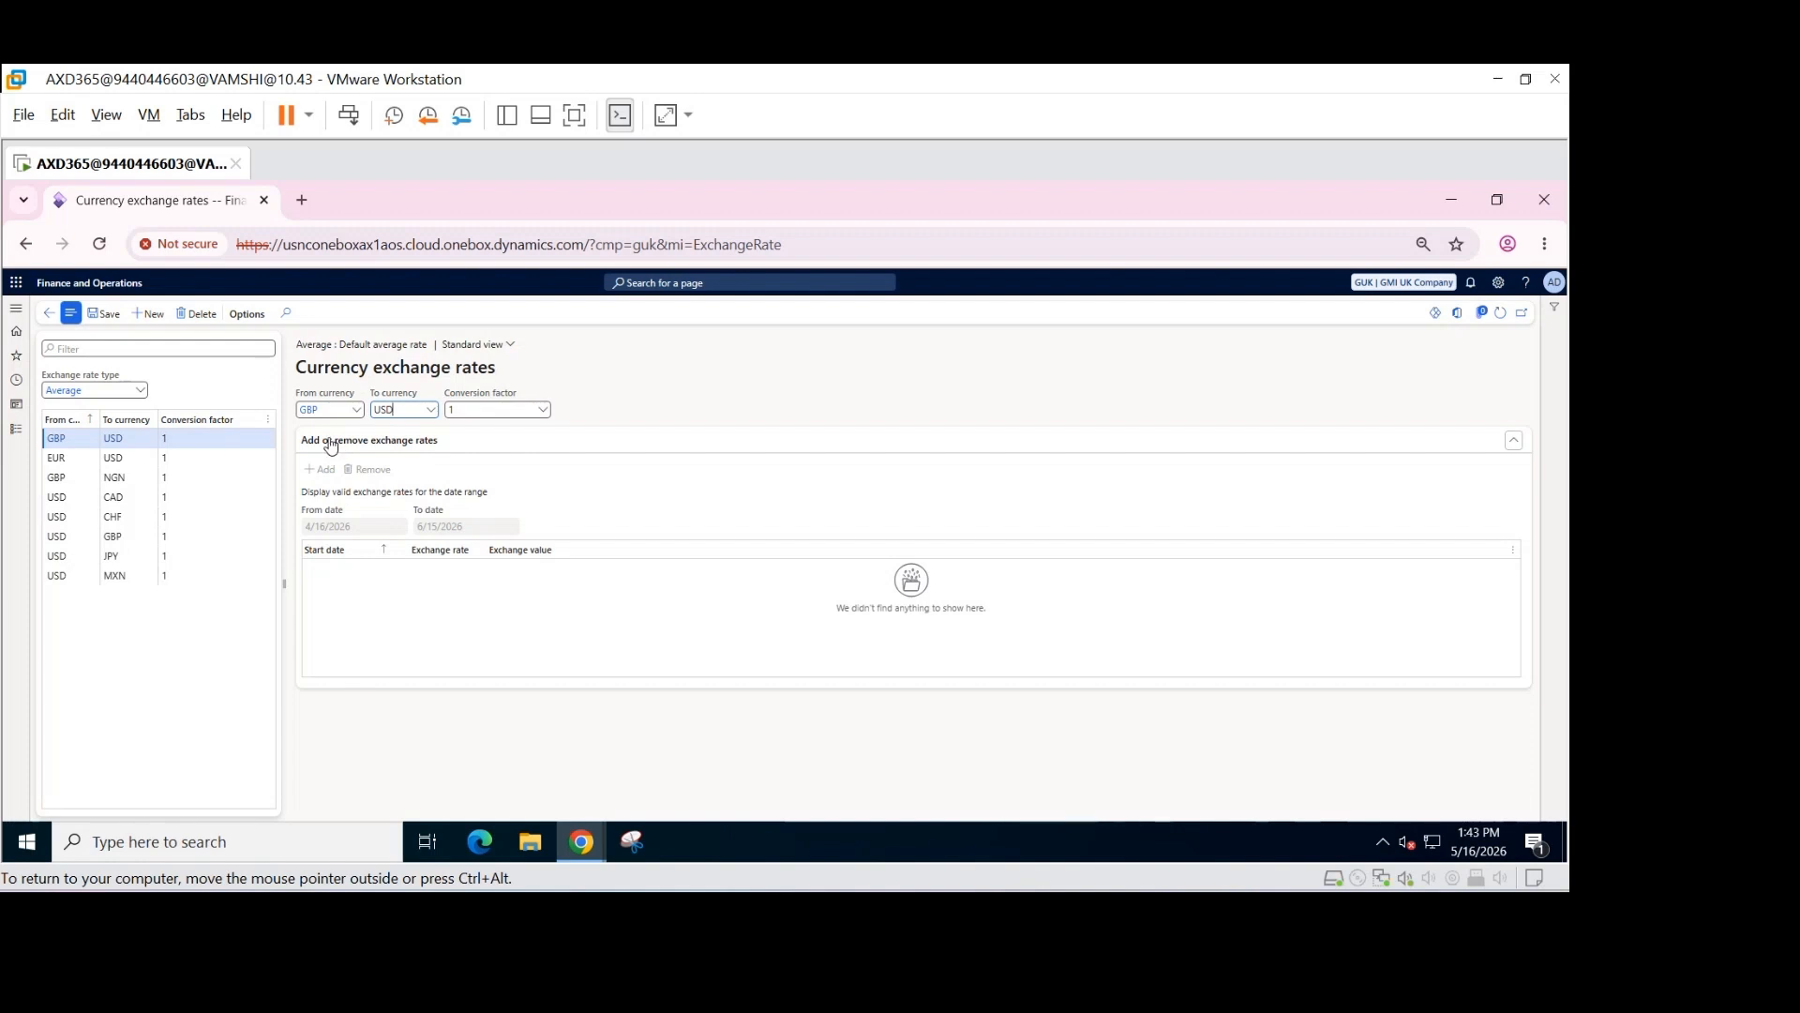
click(338, 443)
click(360, 442)
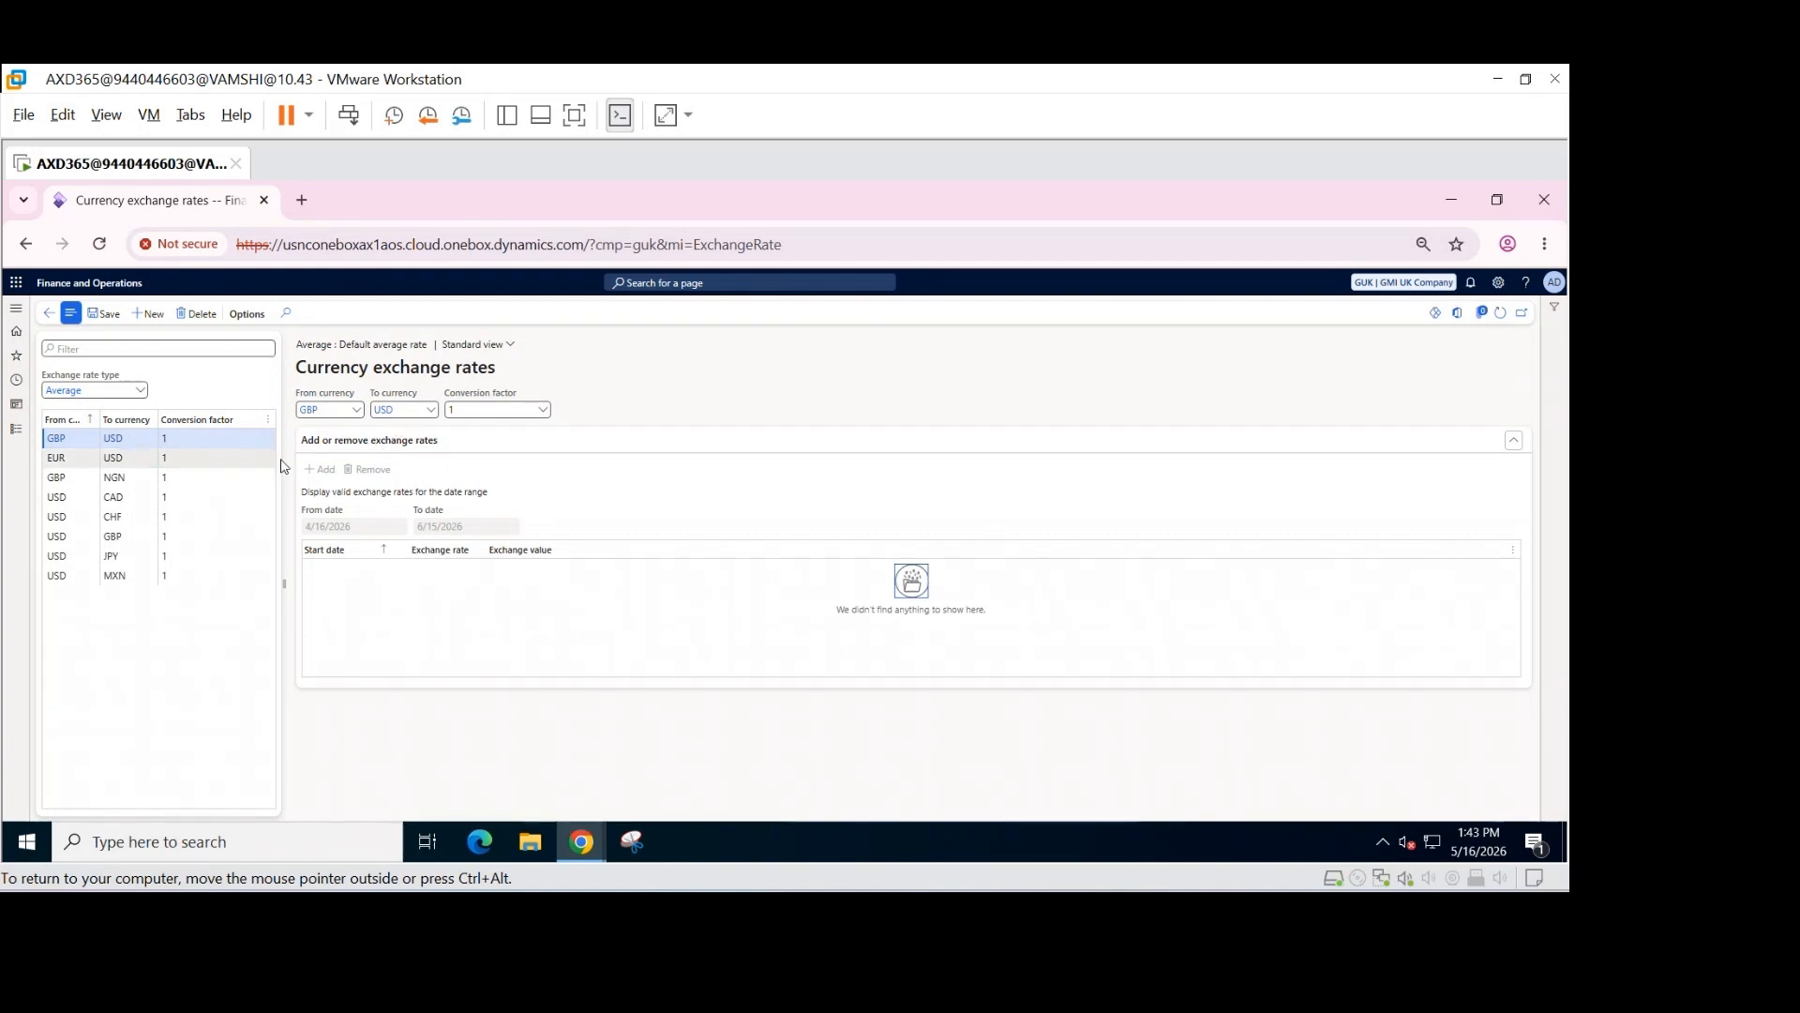
click(103, 314)
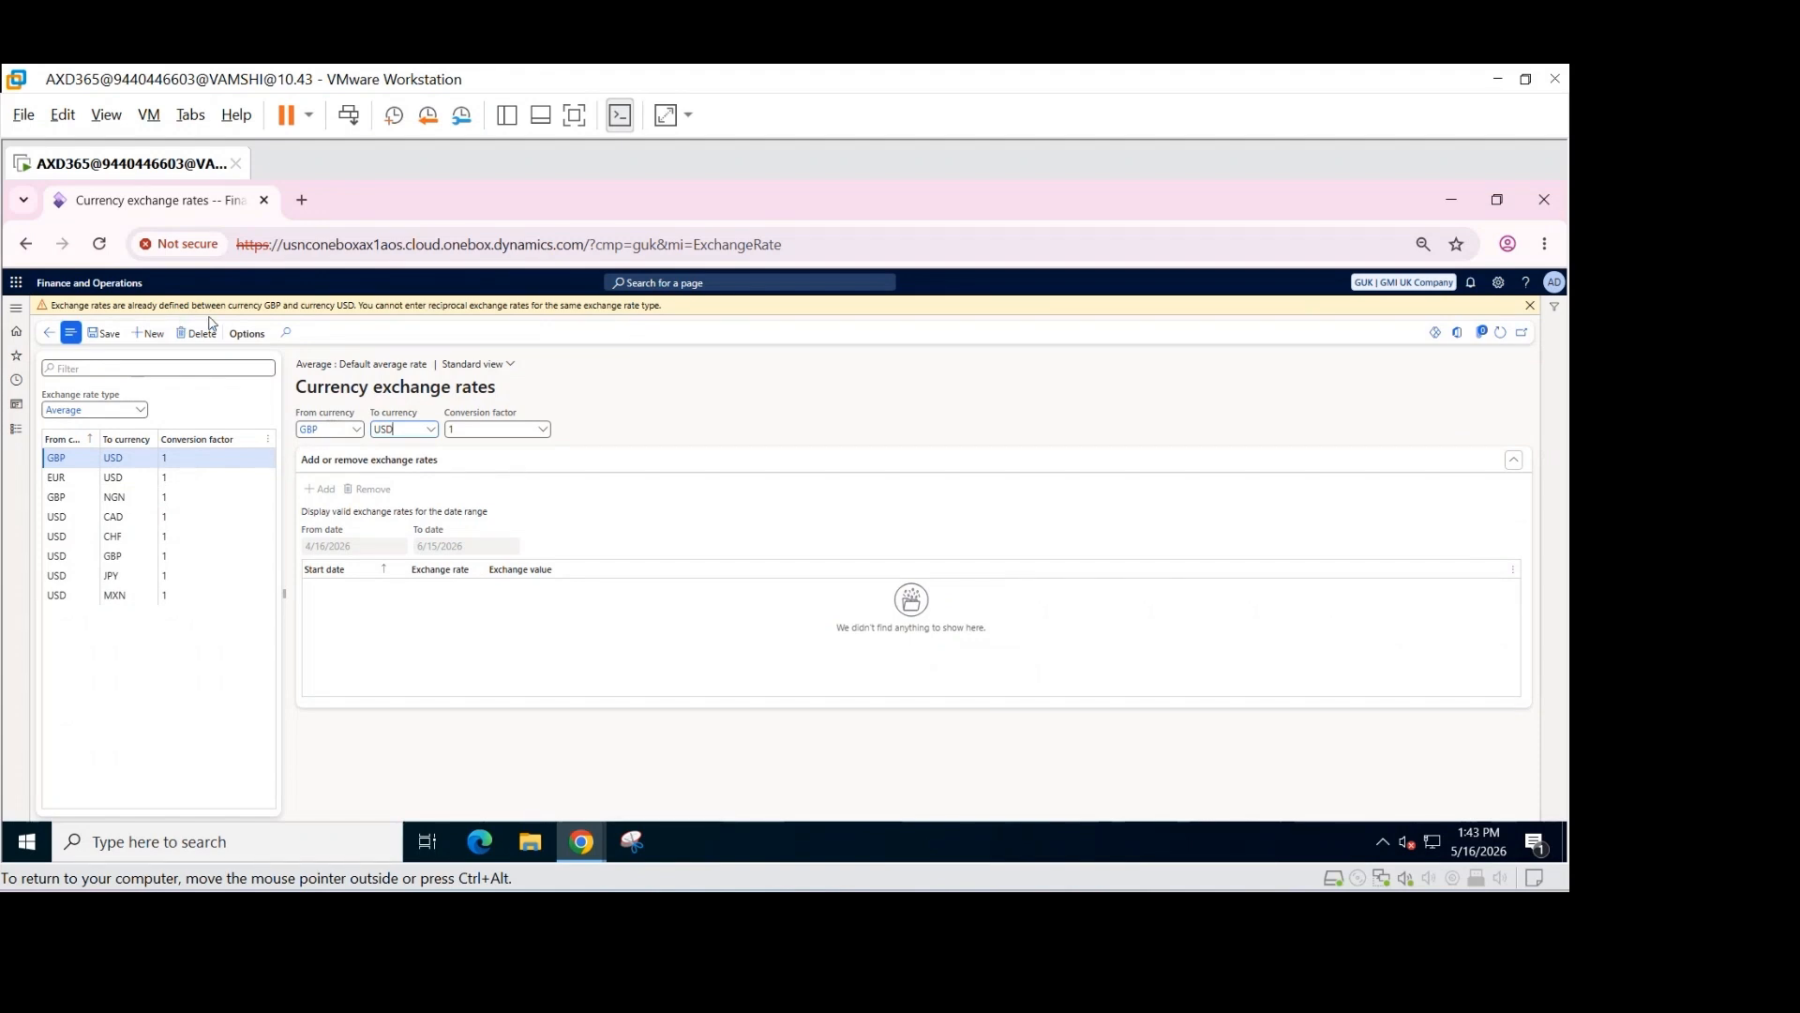
click(1530, 306)
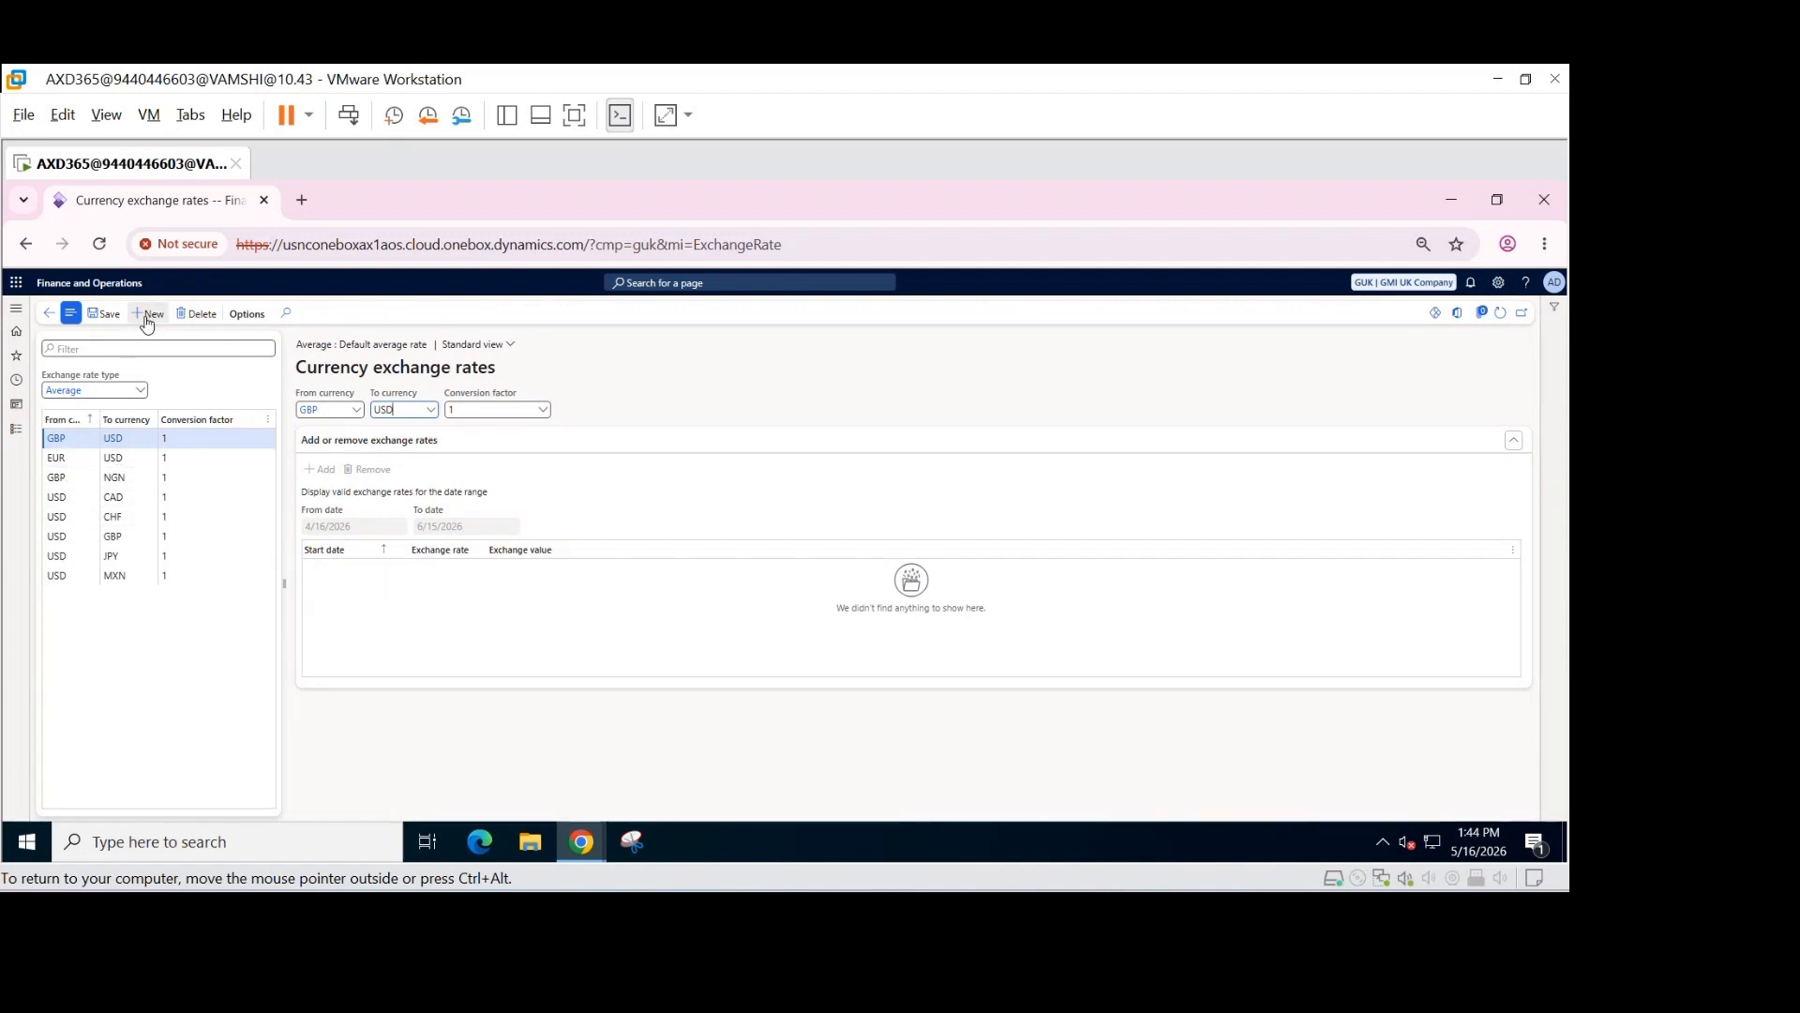
click(196, 314)
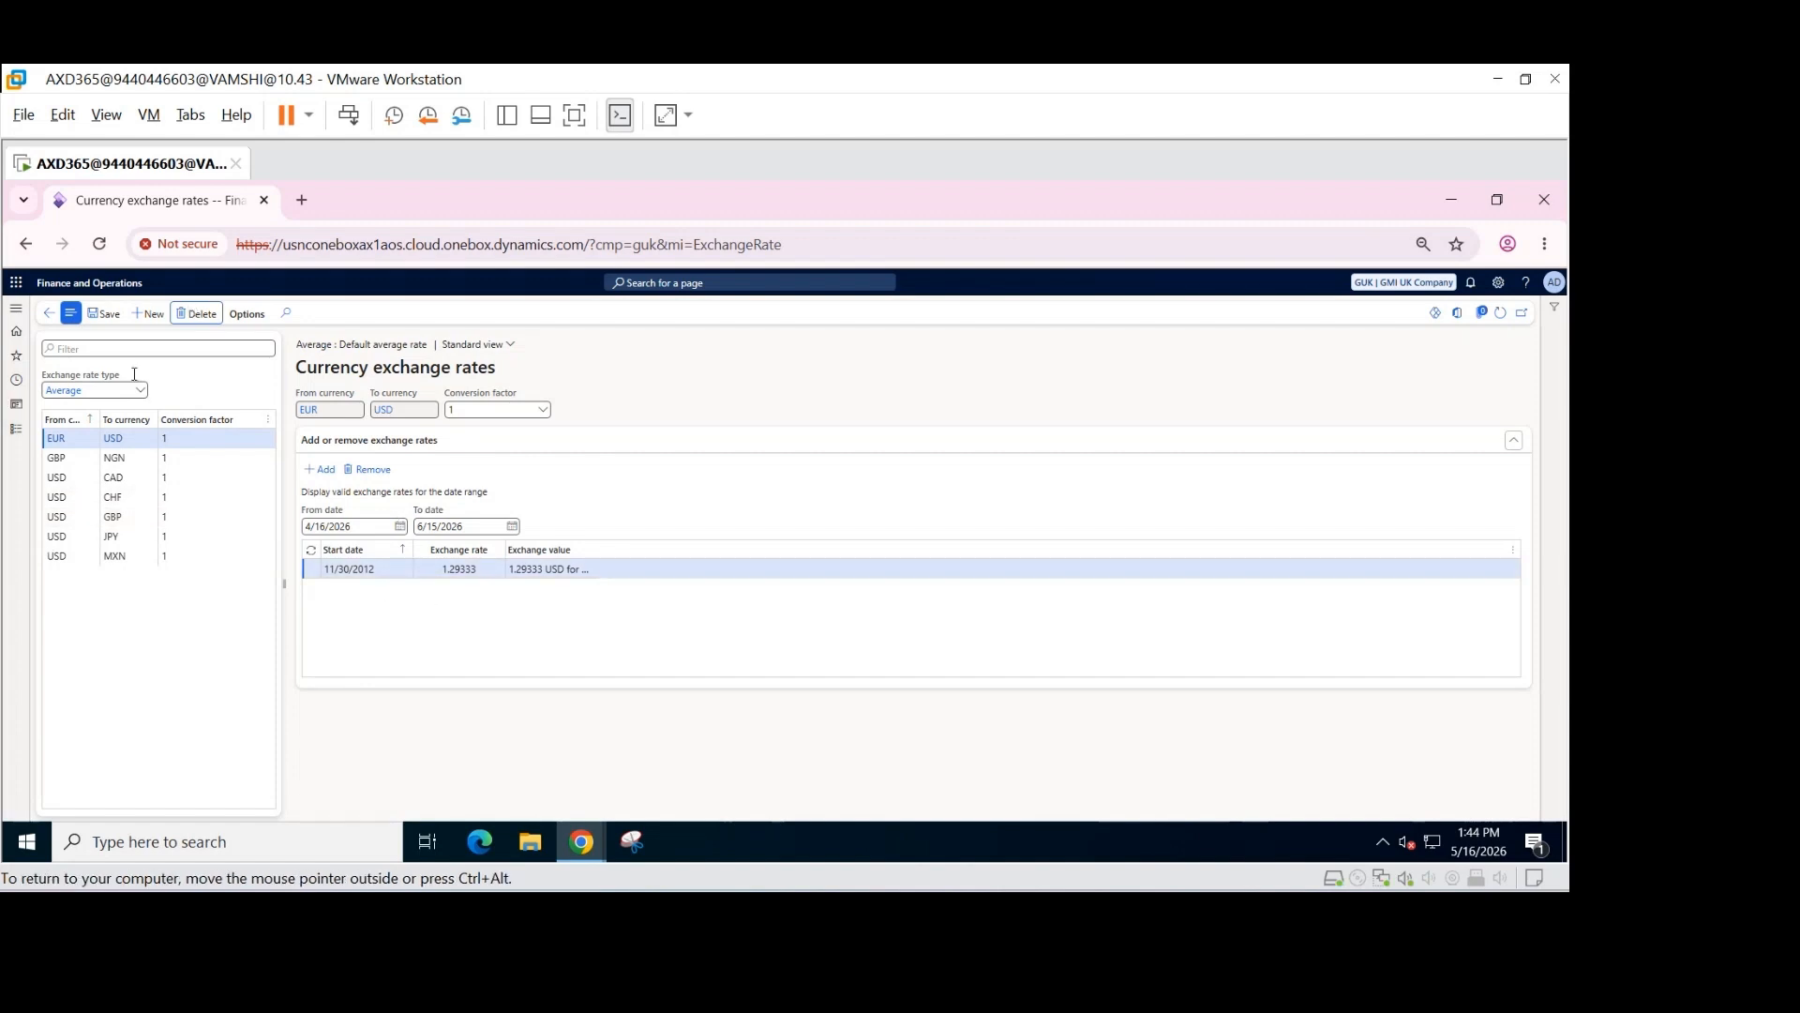
Step: Create a currency pair from USD to NGN under the Average exchange rate type
click(148, 313)
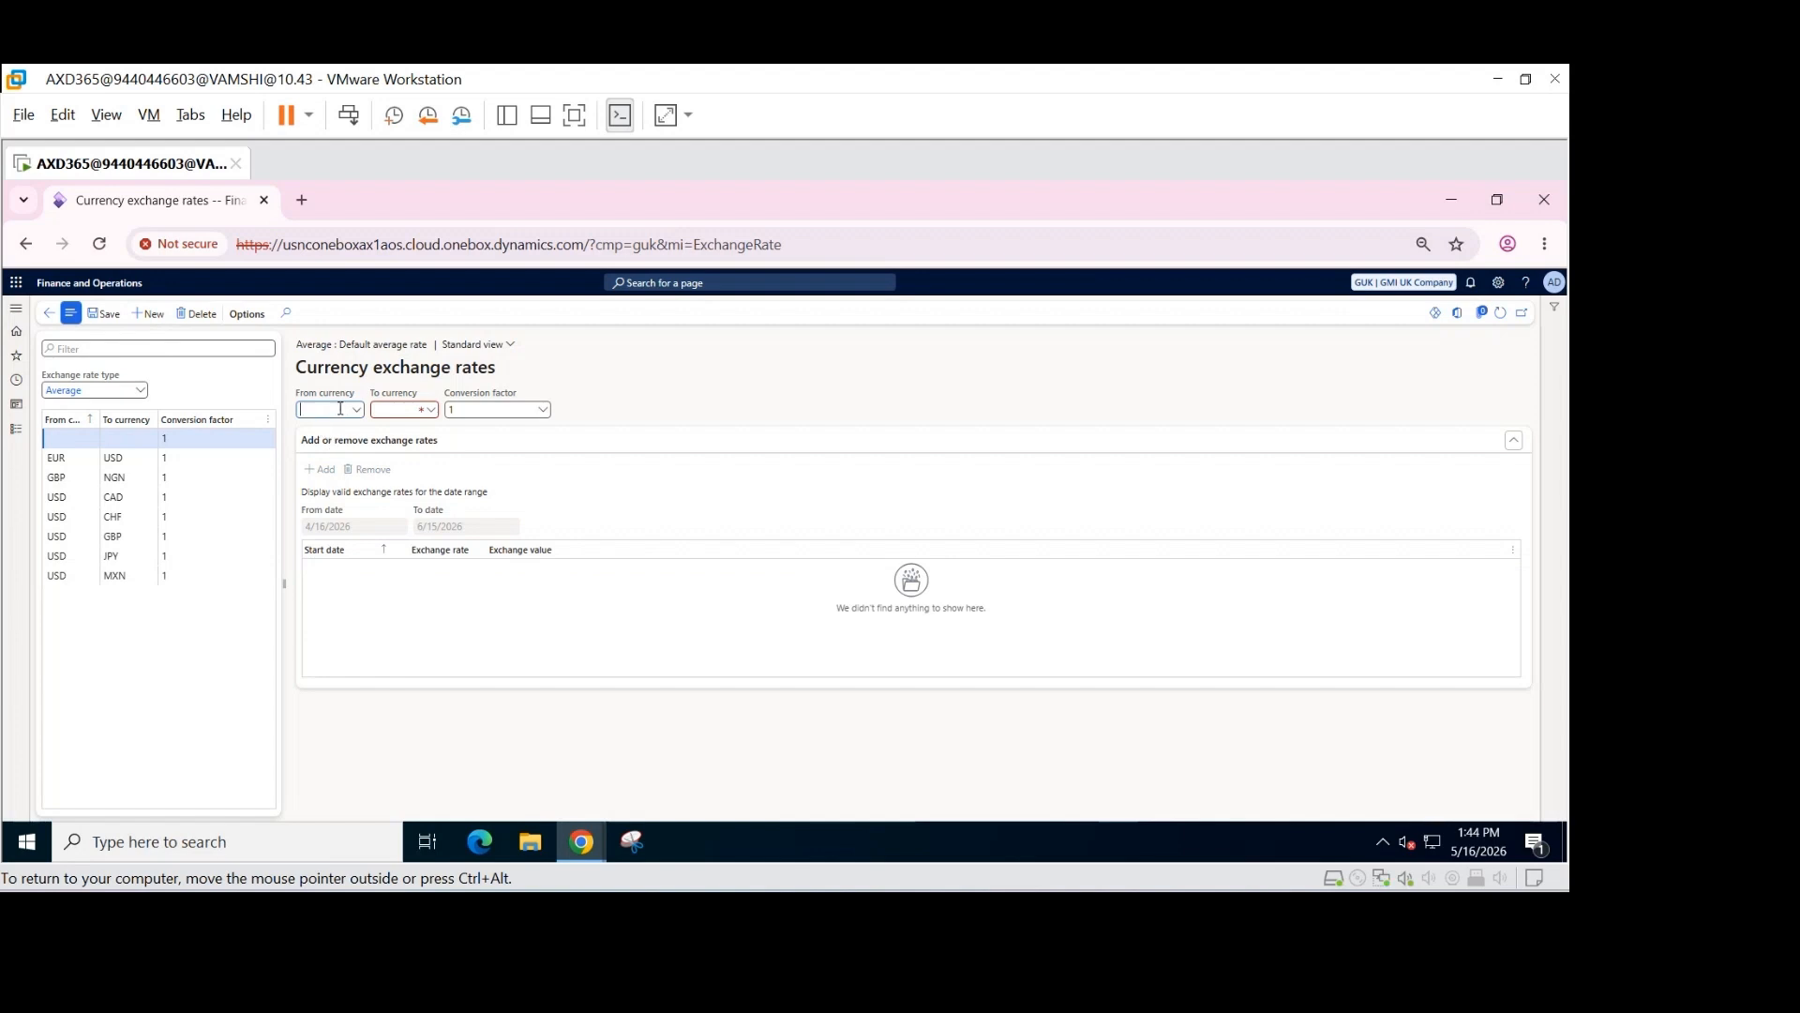
text(usd)
click(350, 448)
click(408, 412)
text(na)
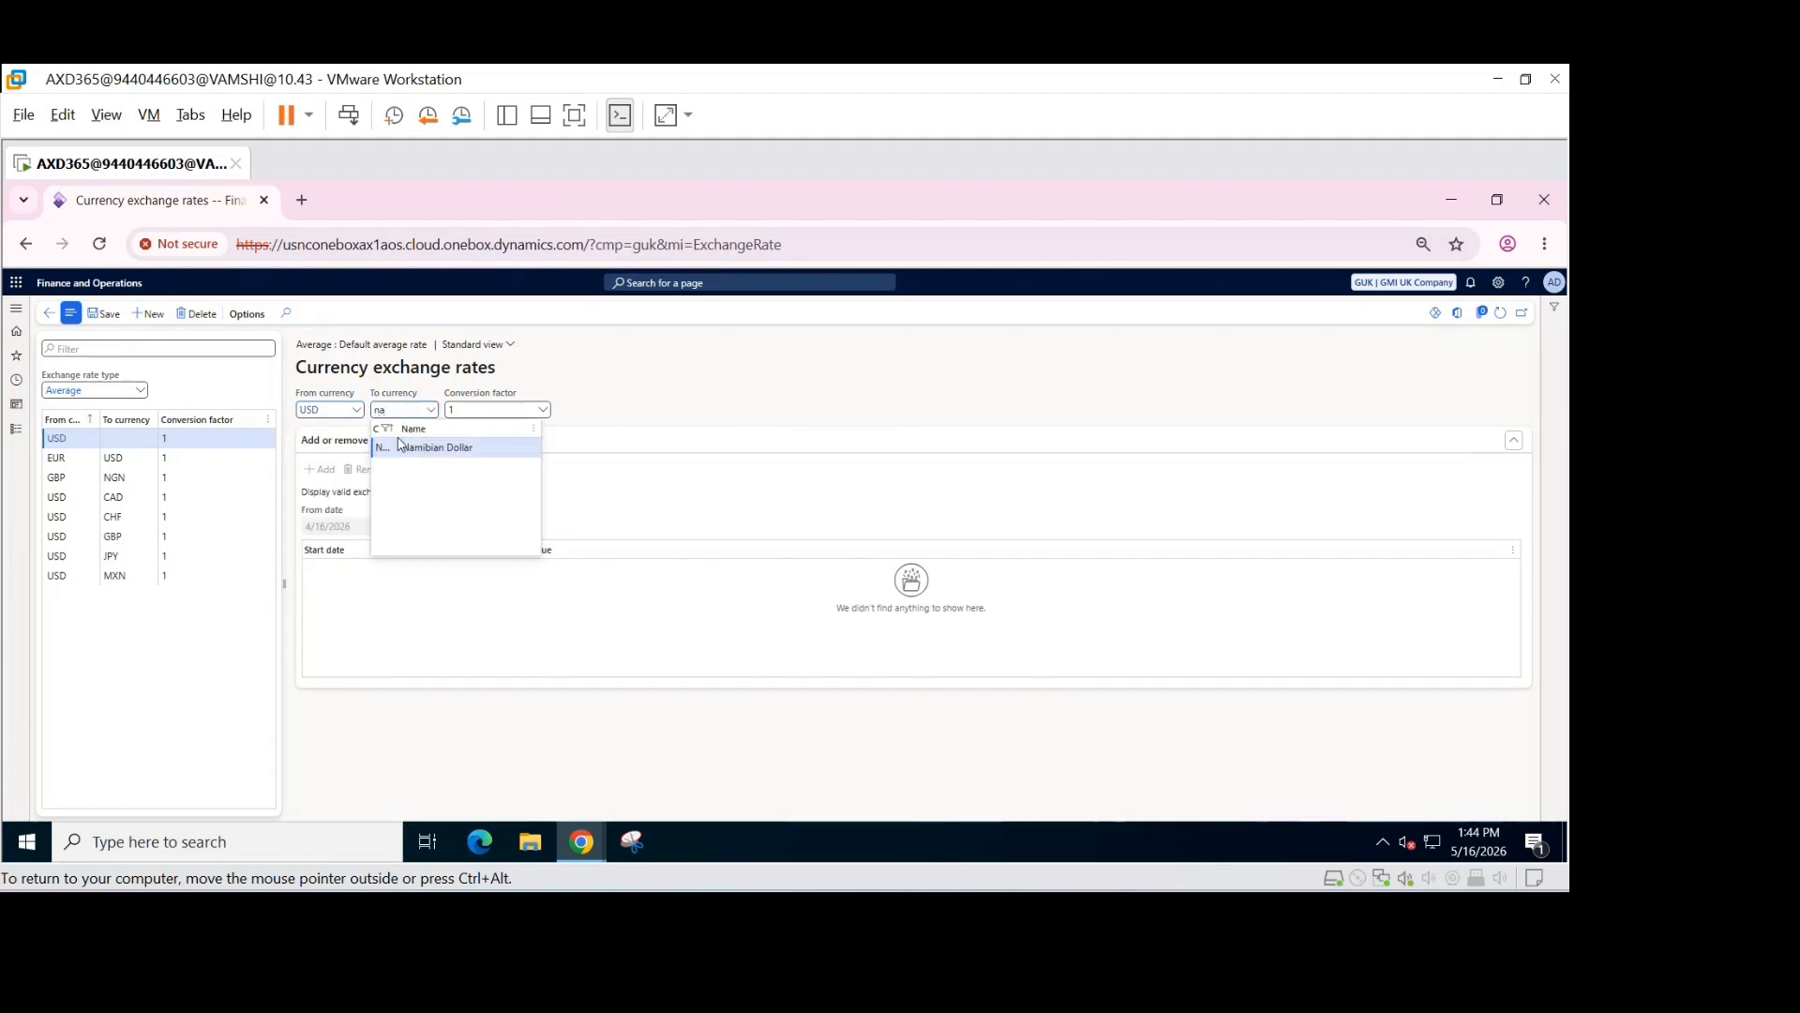
key(BackSpace)
text(g)
click(434, 449)
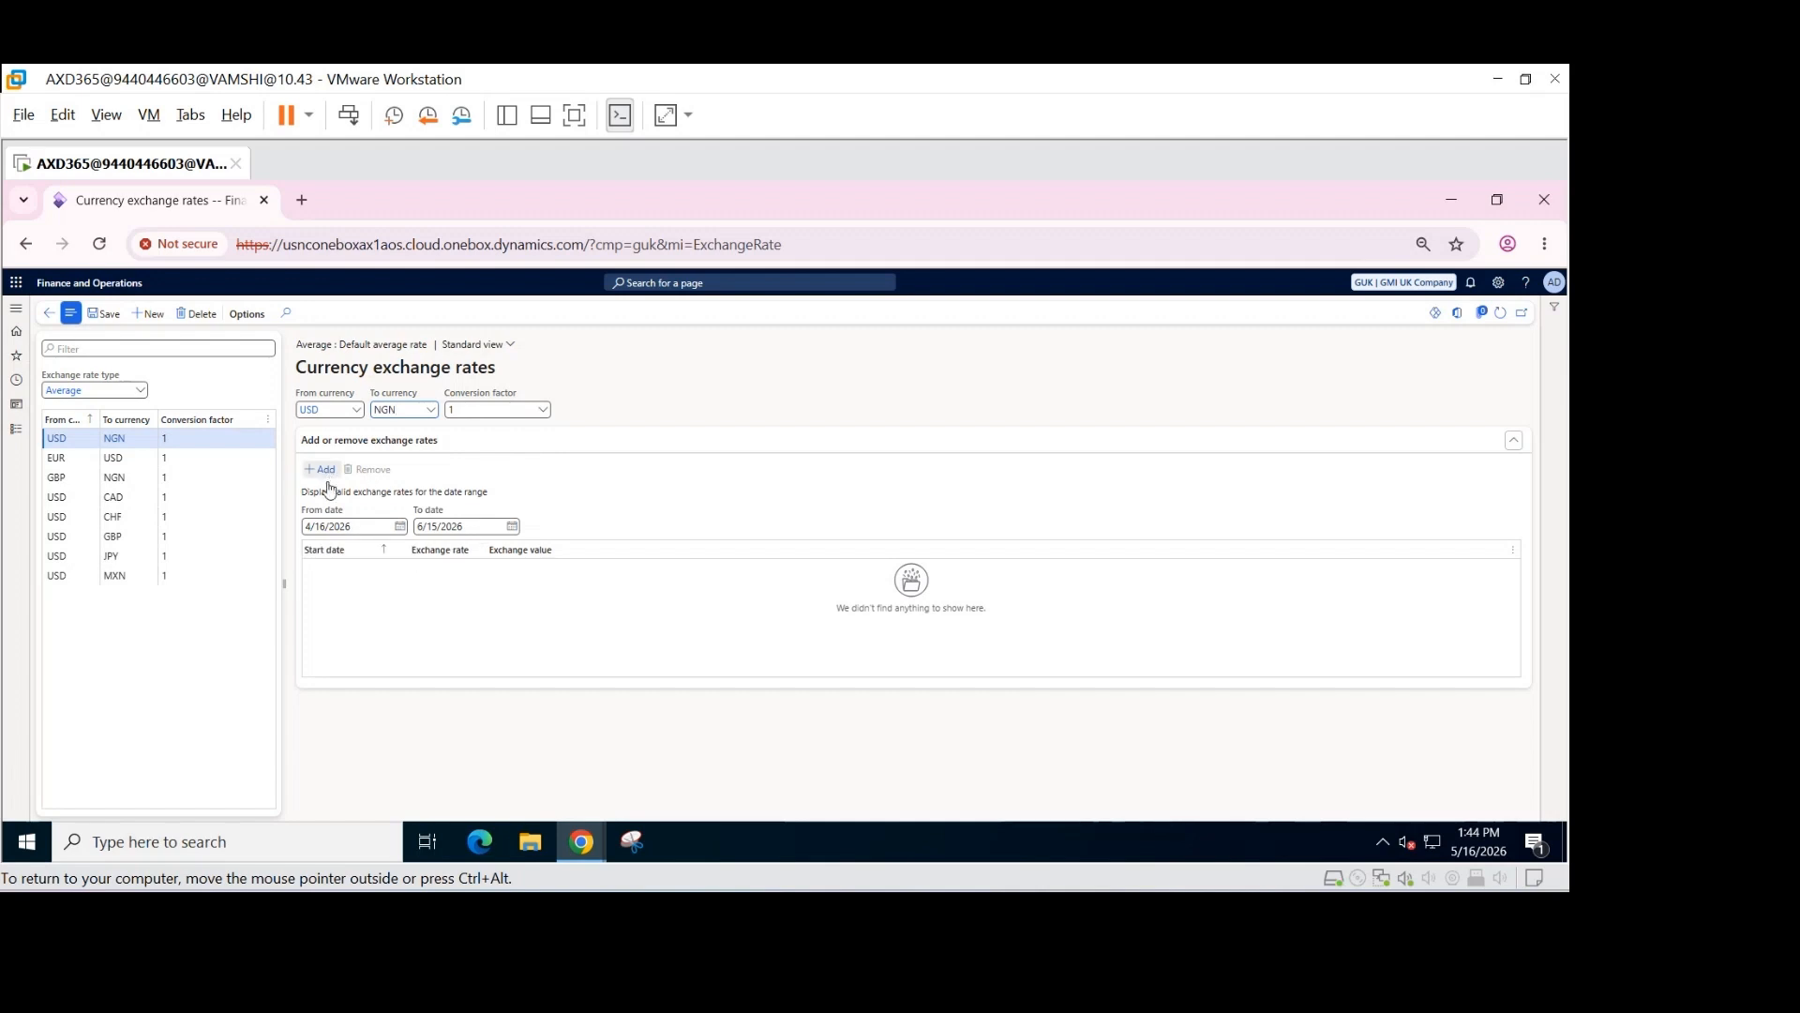
Step: Set the displayed range's from date to 4/1/2026, and save a USD to NGN exchange rate of 1850 starting 5/1/2026
click(401, 527)
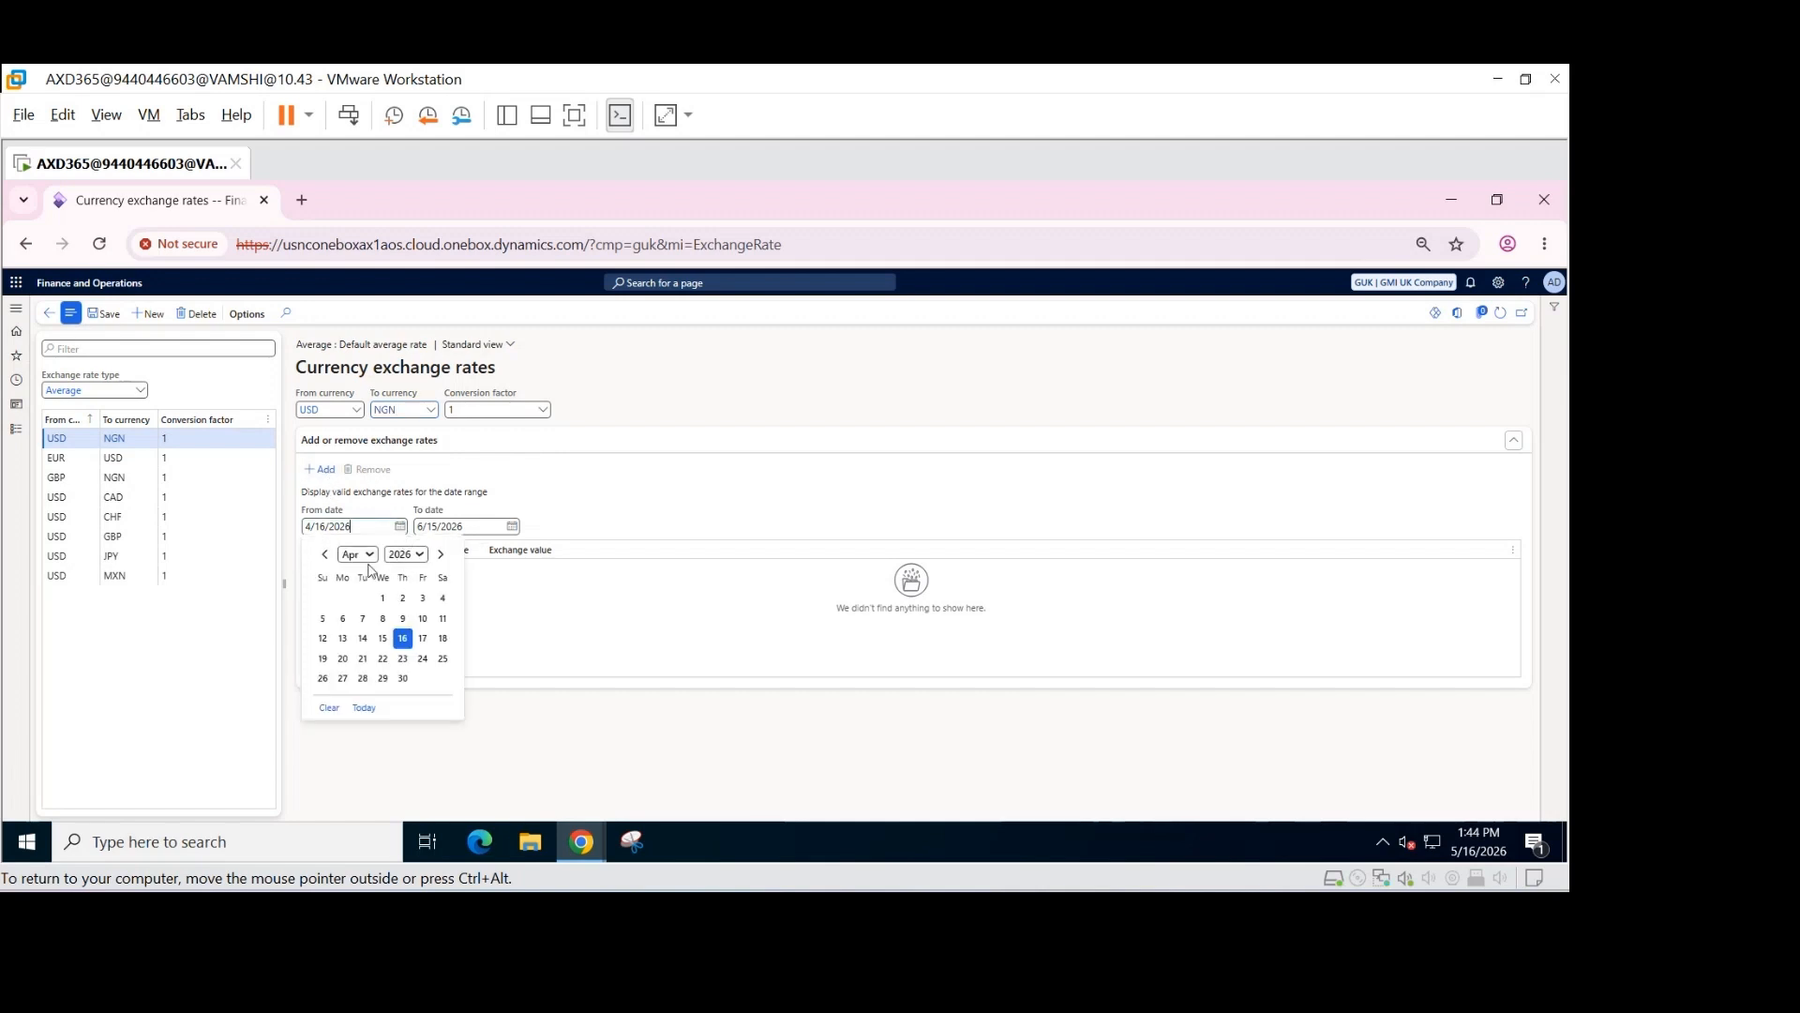
click(384, 600)
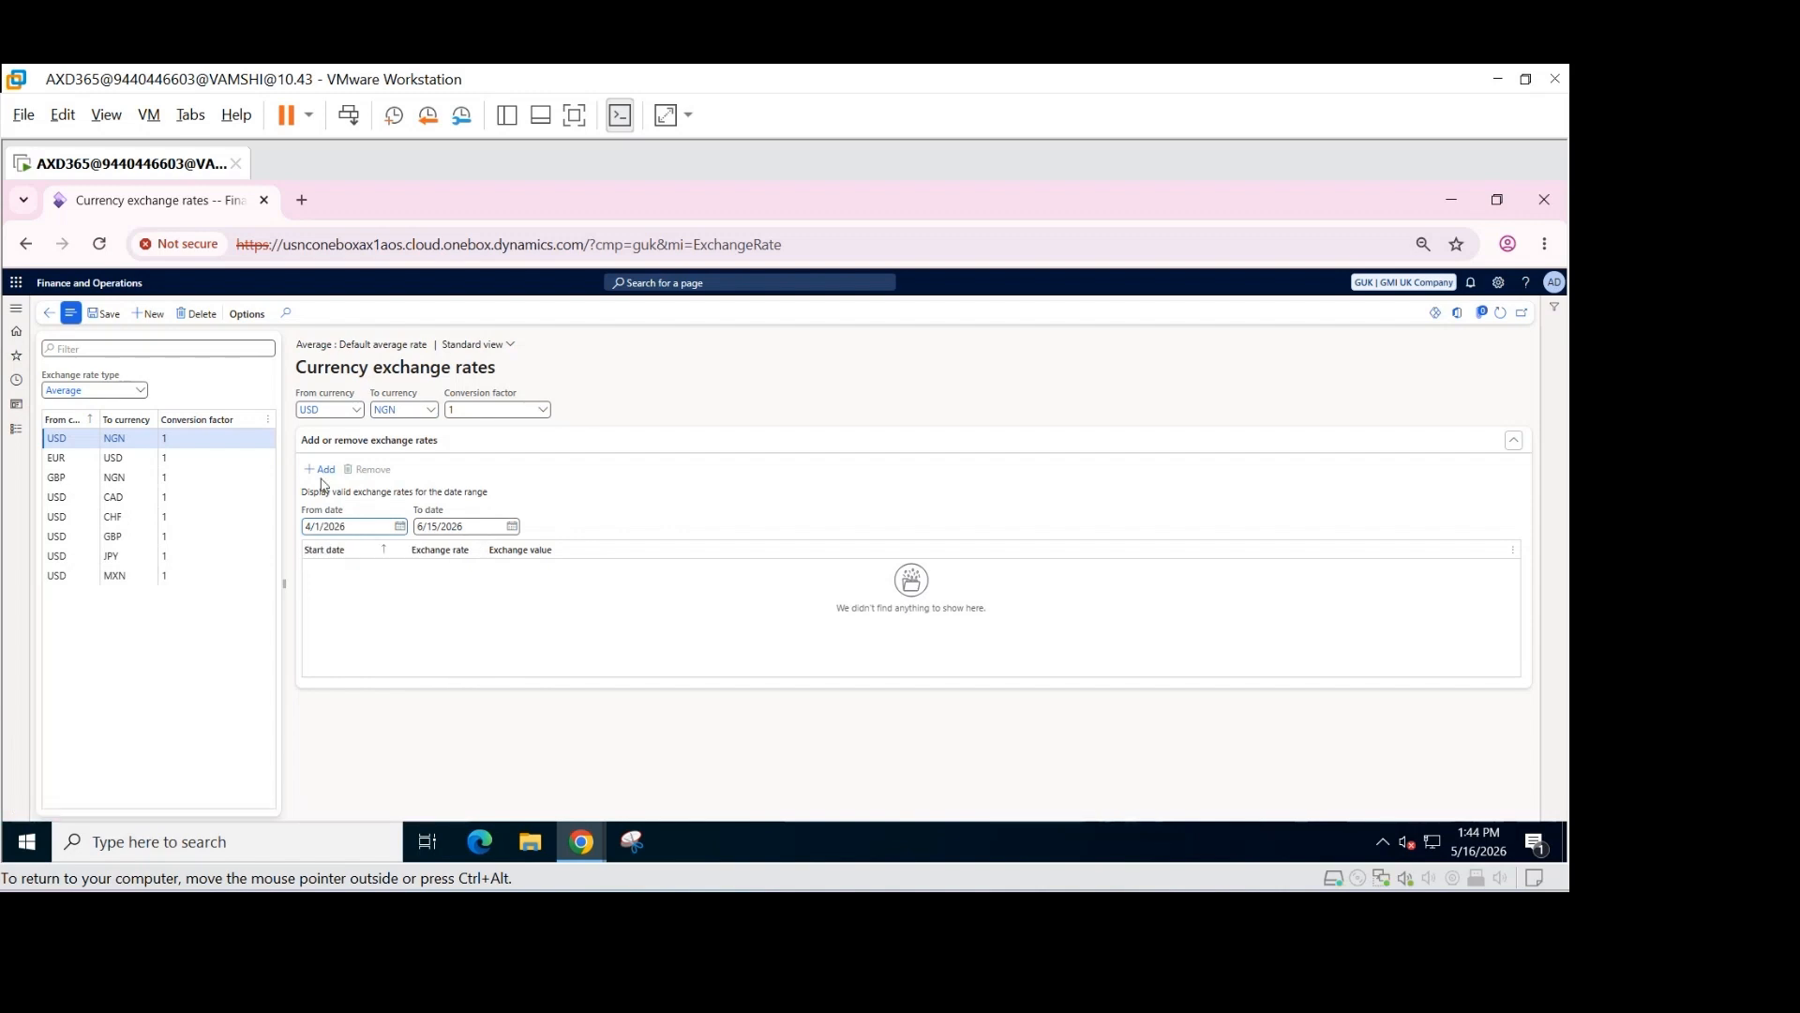
click(321, 470)
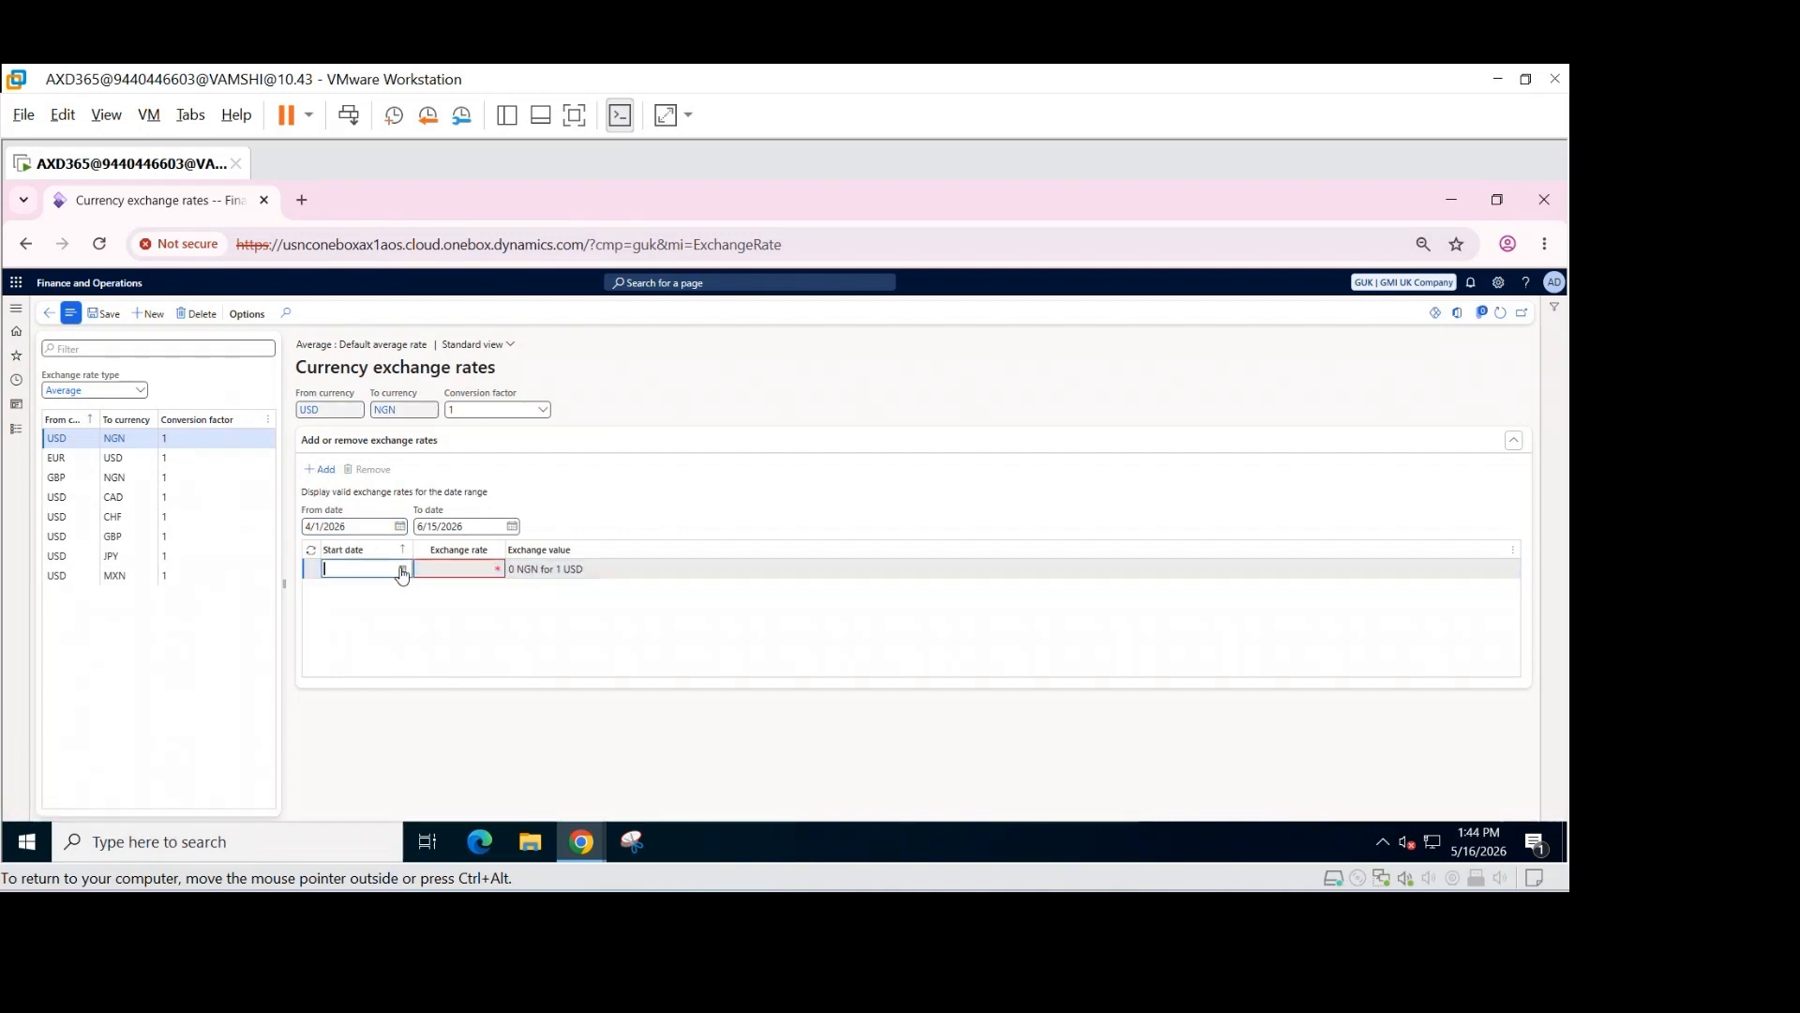
click(402, 569)
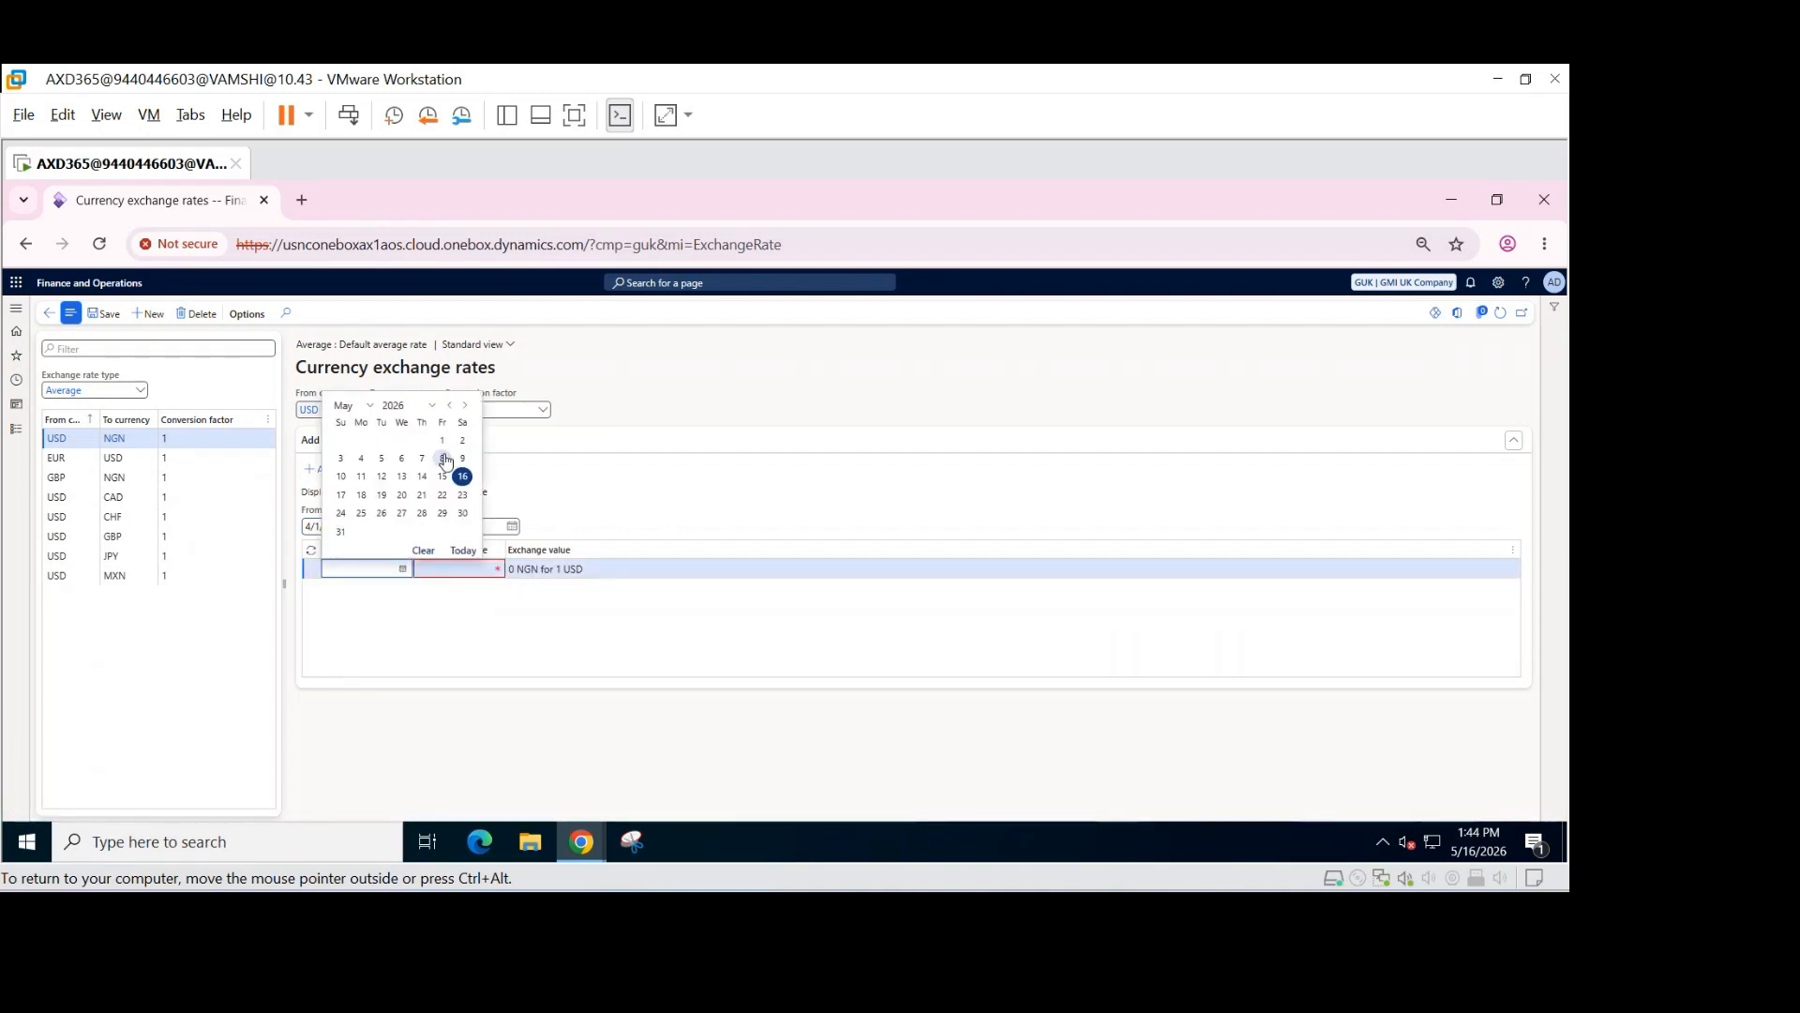
click(443, 444)
key(Tab)
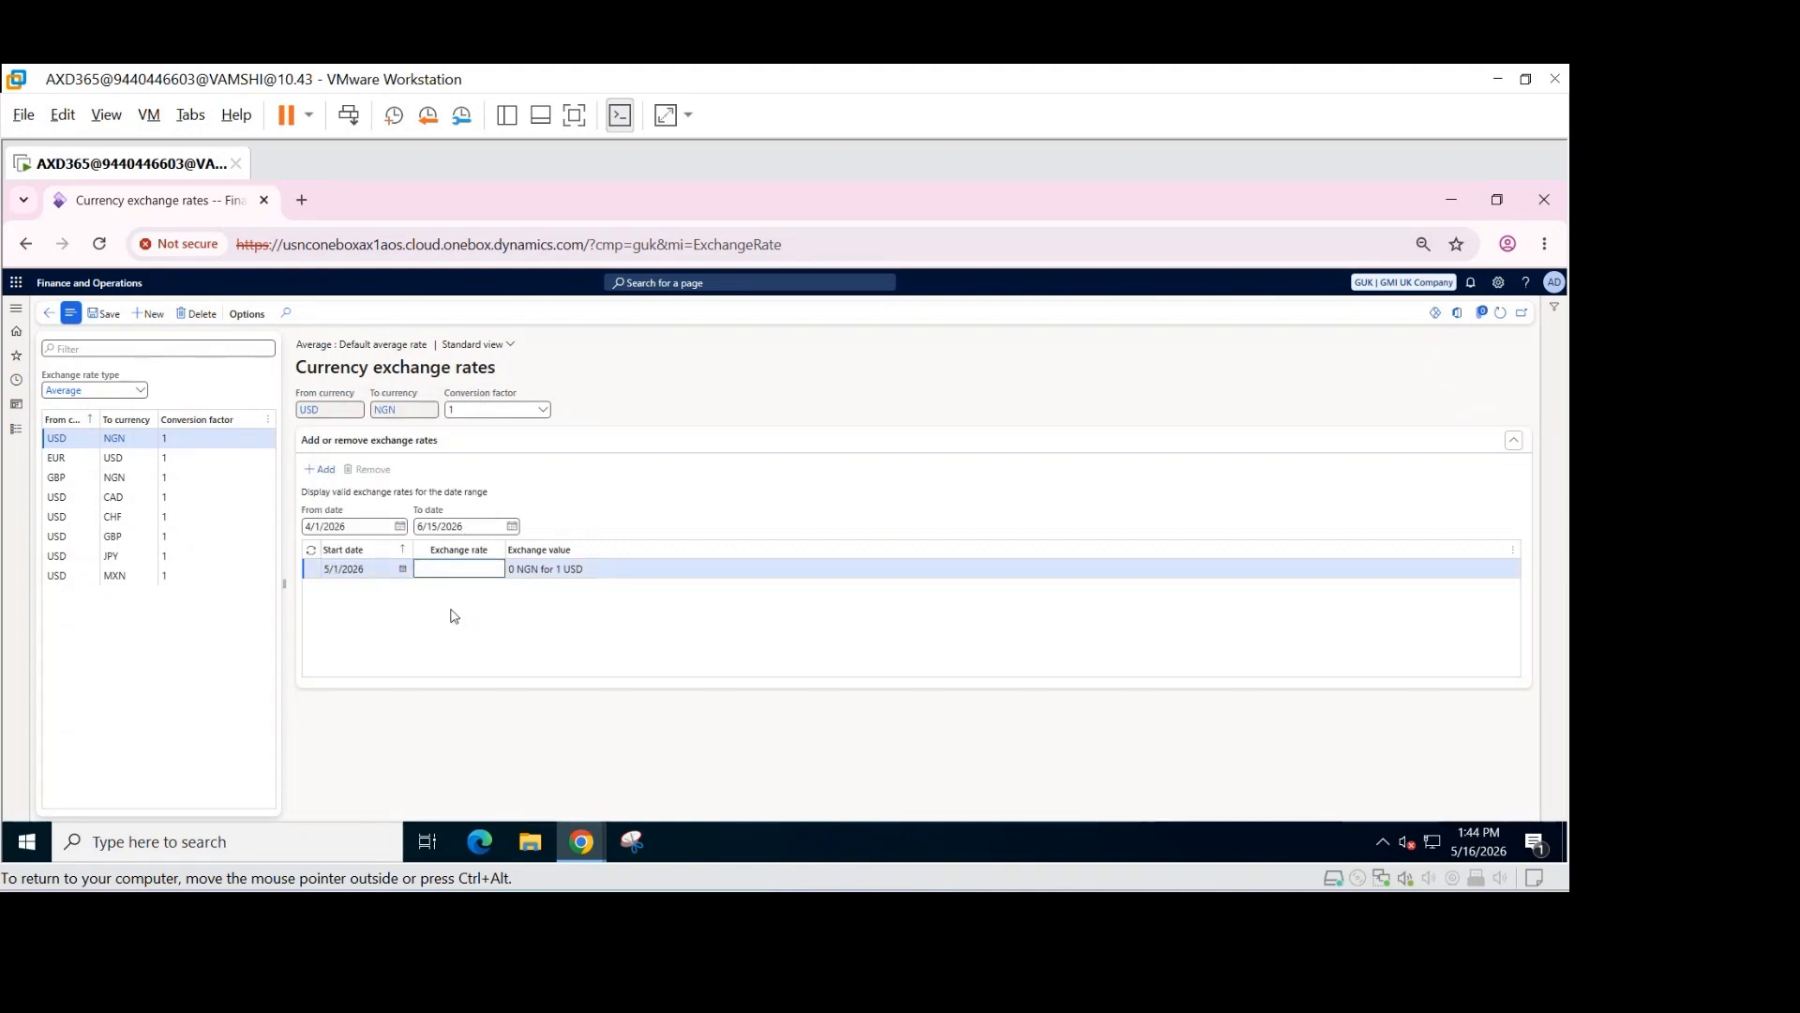
text(1850)
key(Tab)
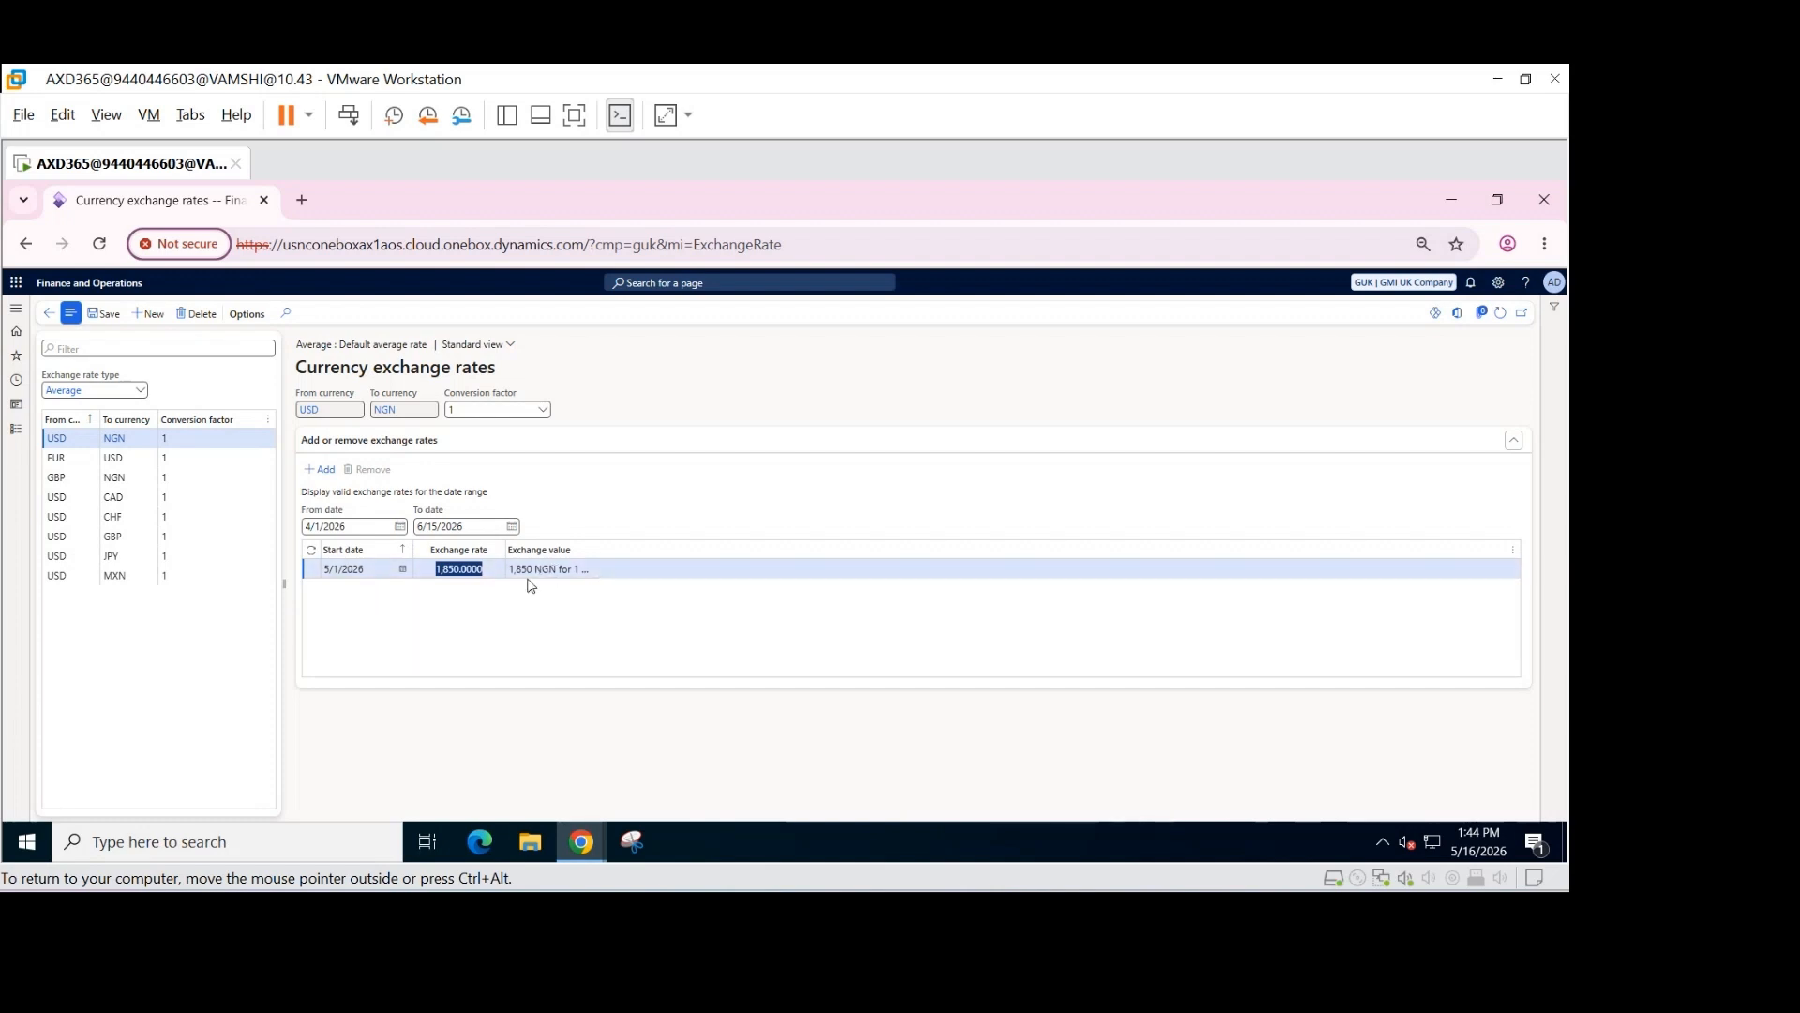
click(100, 314)
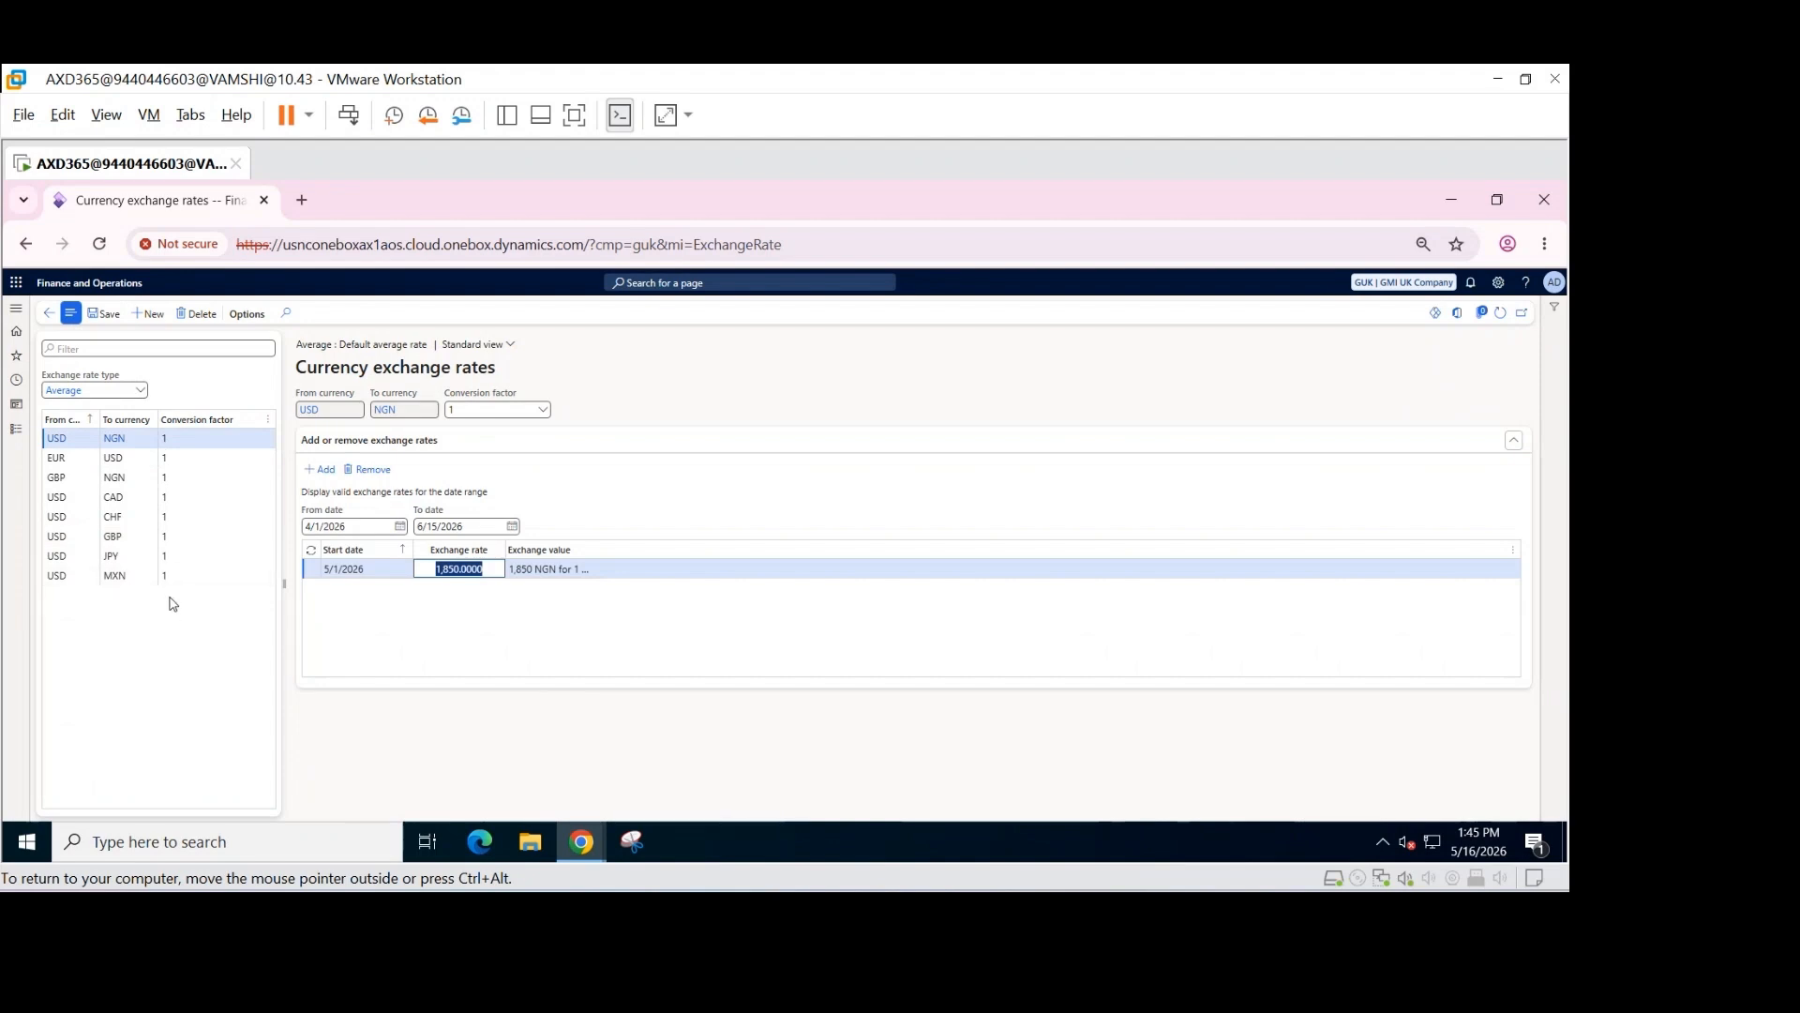
Step: Leave the exchange rate types, view the Currency exchange rates page under the General ledger's currencies, and return to the dashboard
click(49, 314)
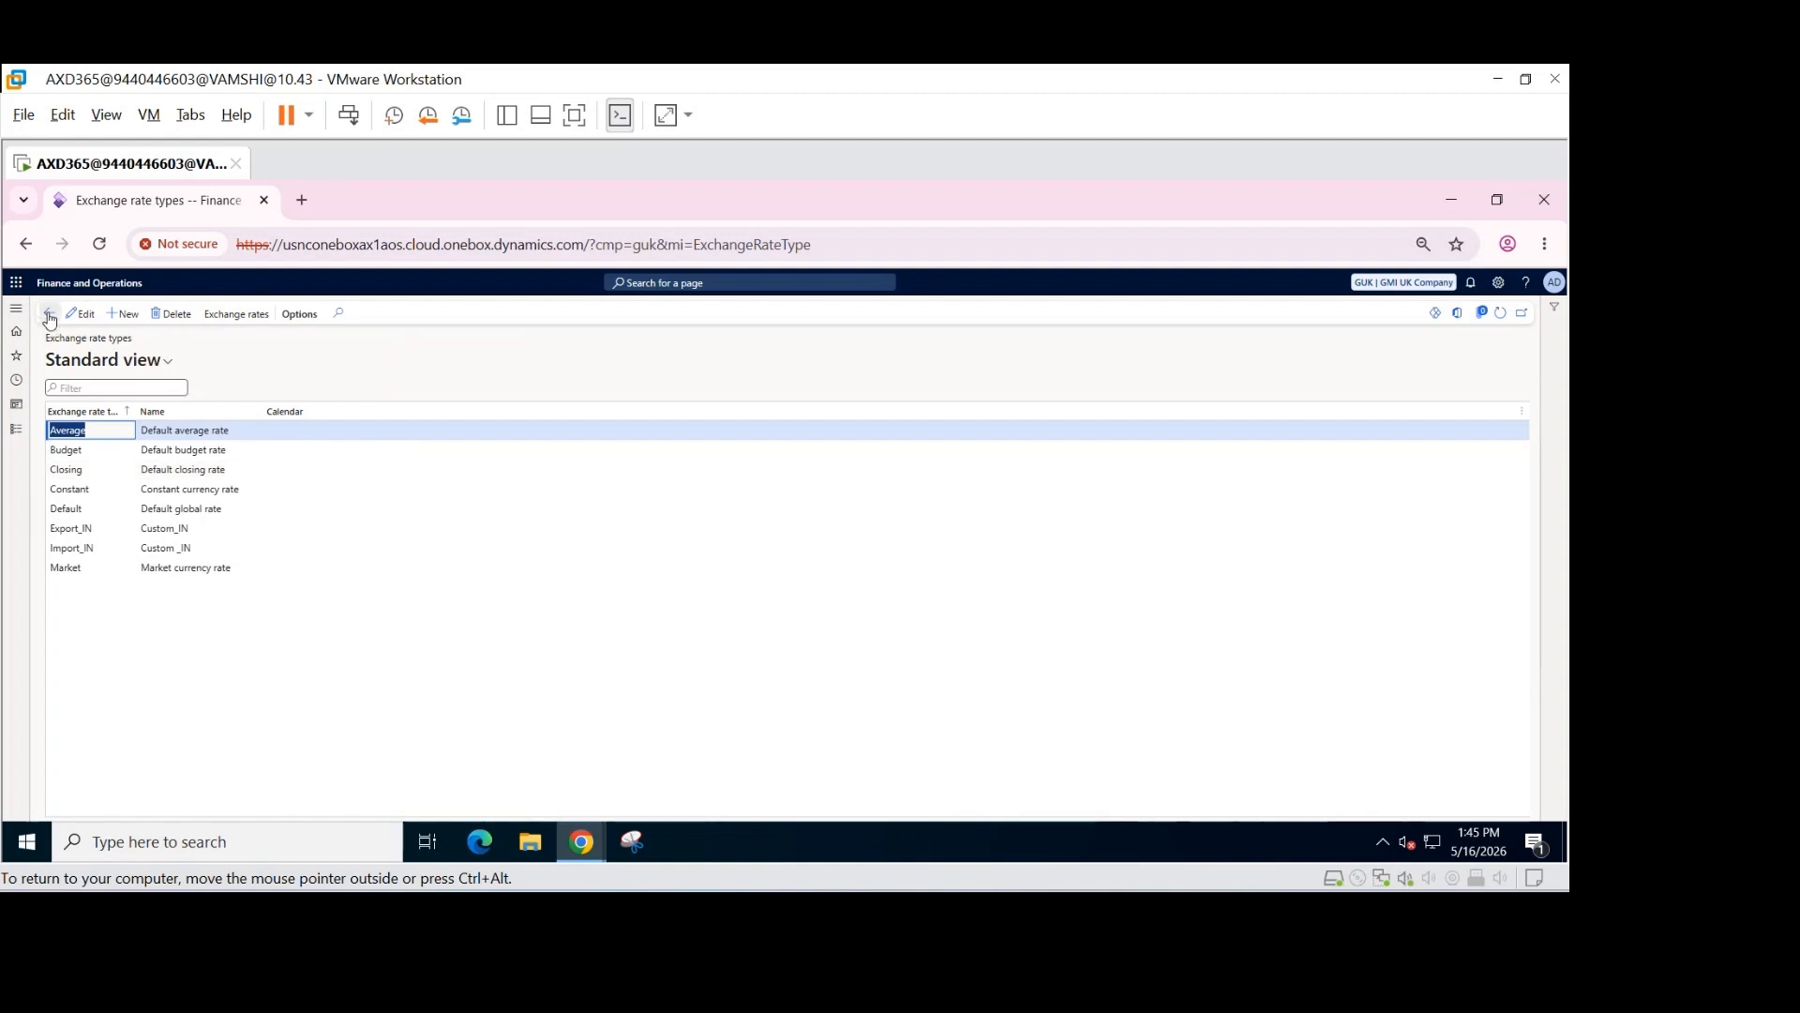
click(48, 315)
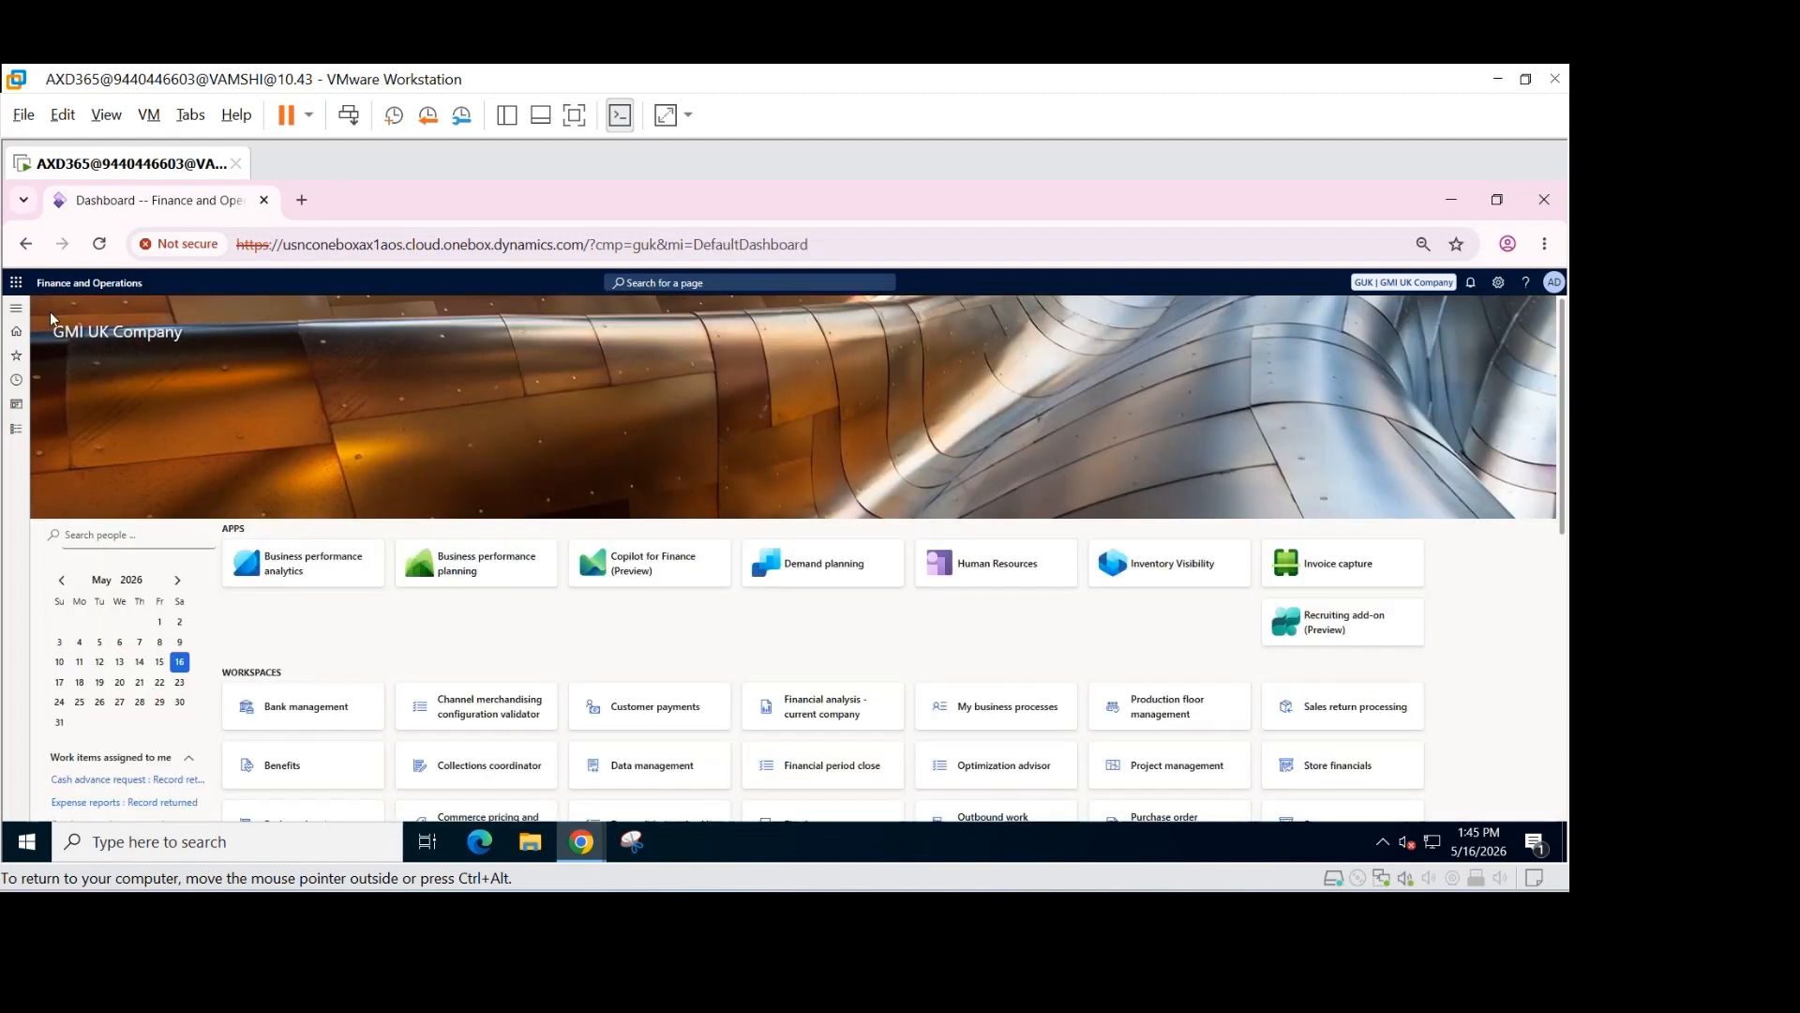
click(16, 429)
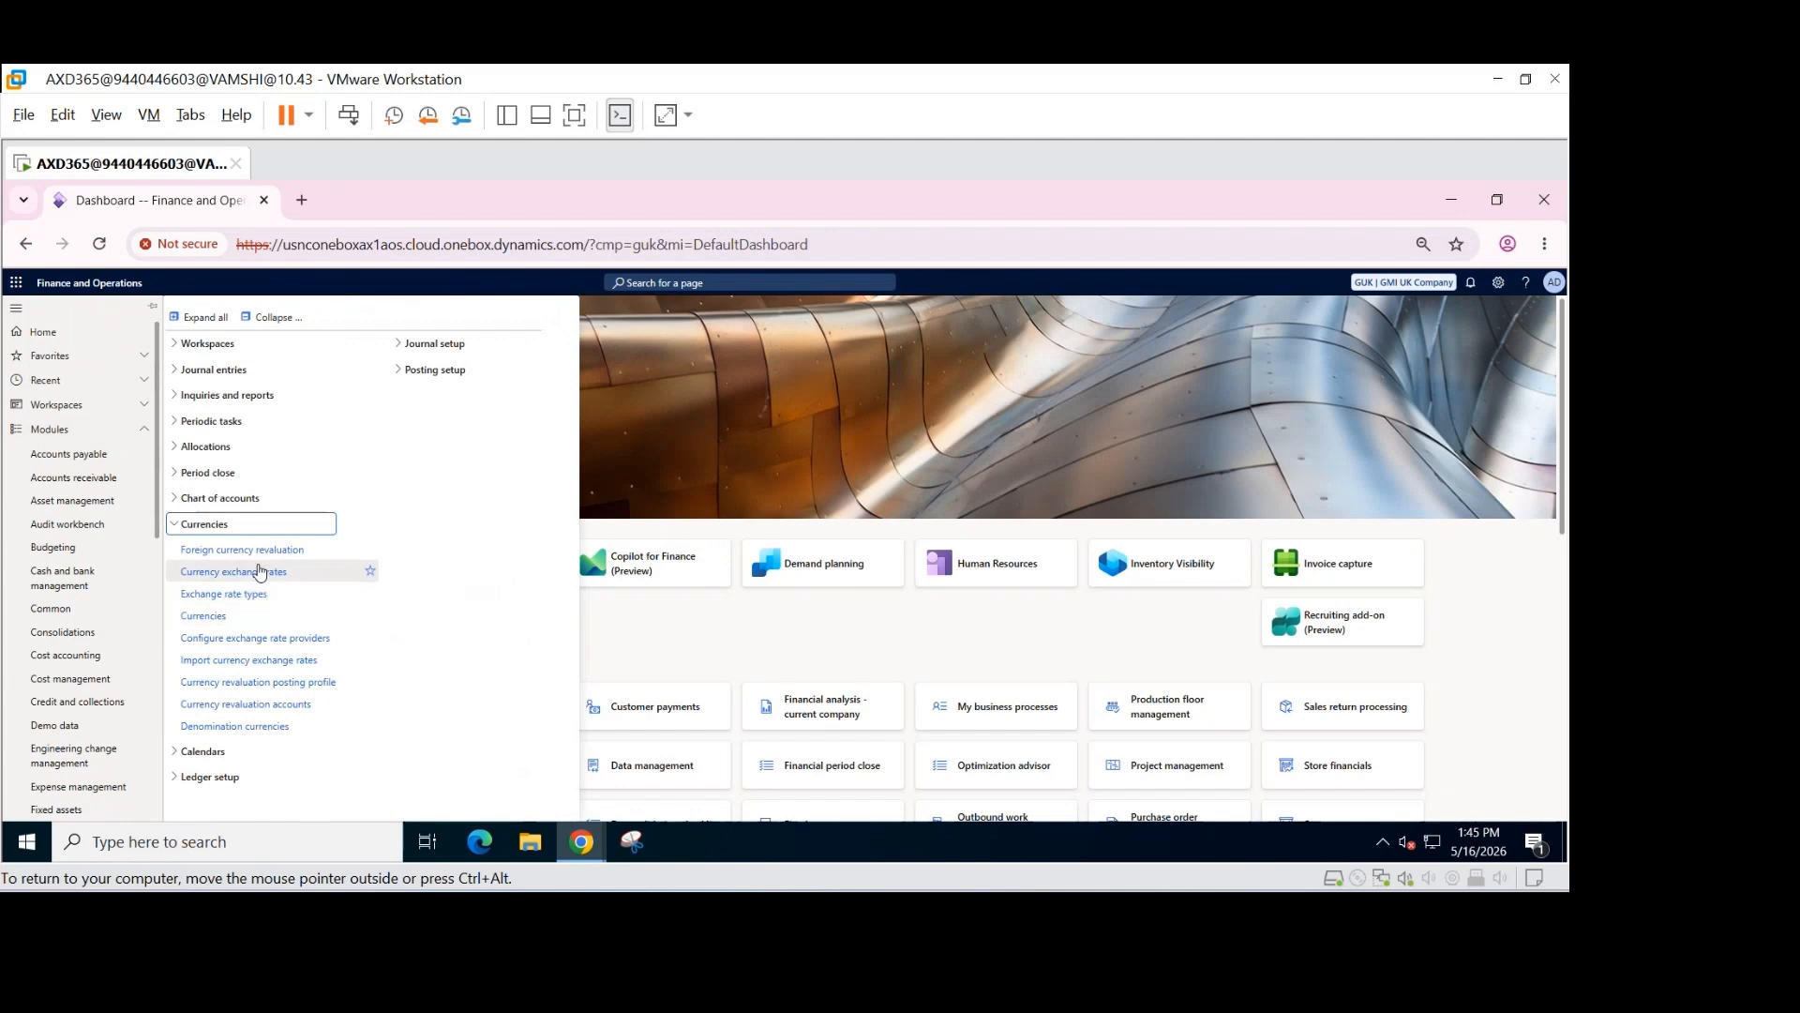
click(256, 579)
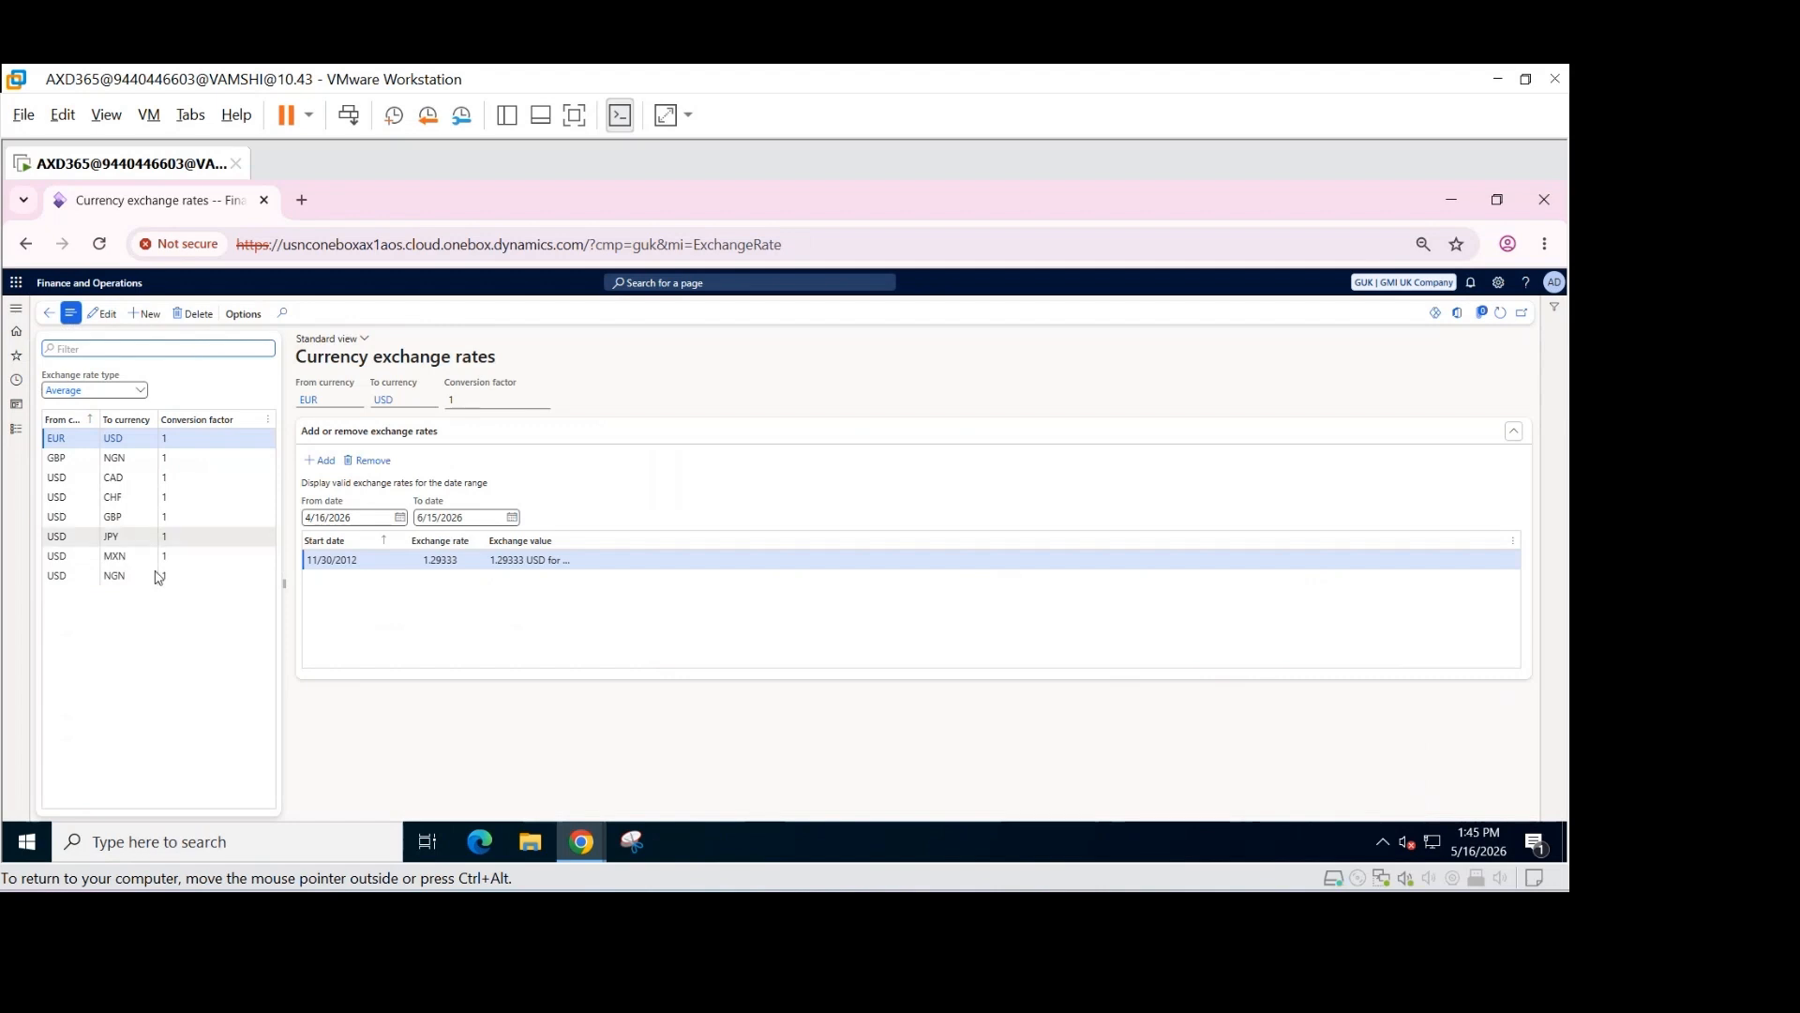
click(44, 322)
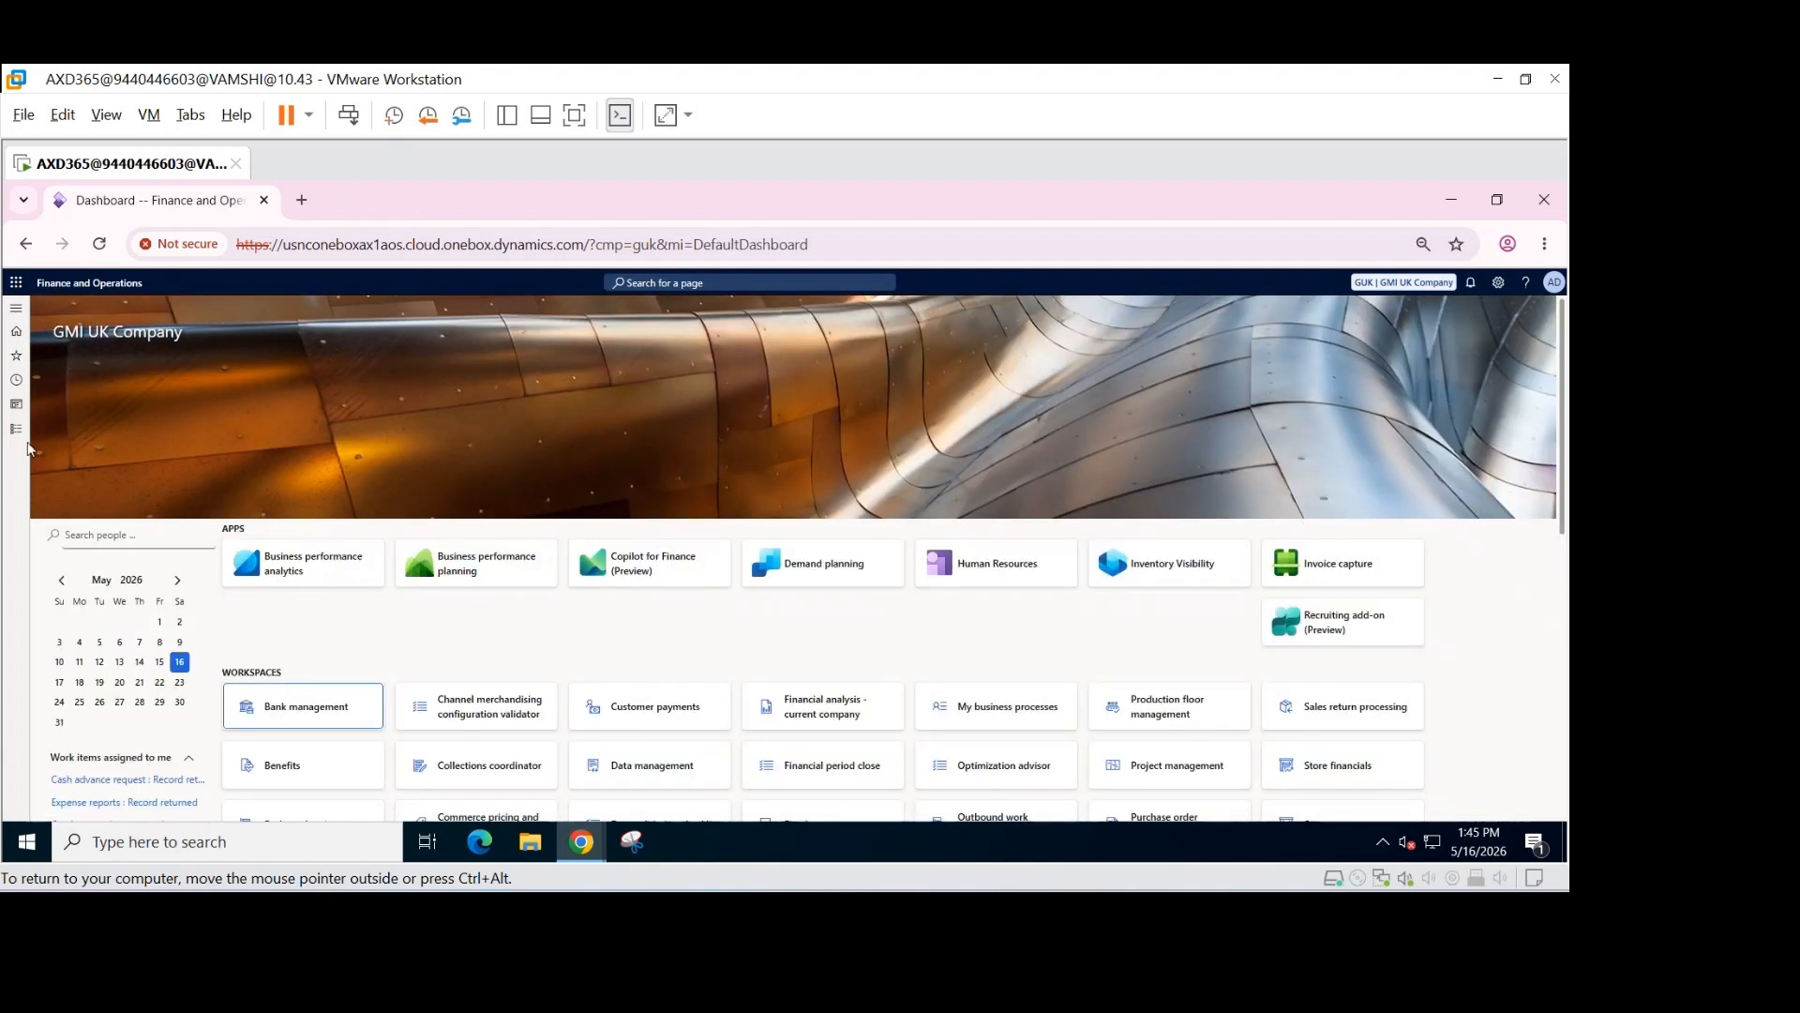
Step: View the Exchange rate types page from the General ledger's currencies, and return to the dashboard
click(16, 429)
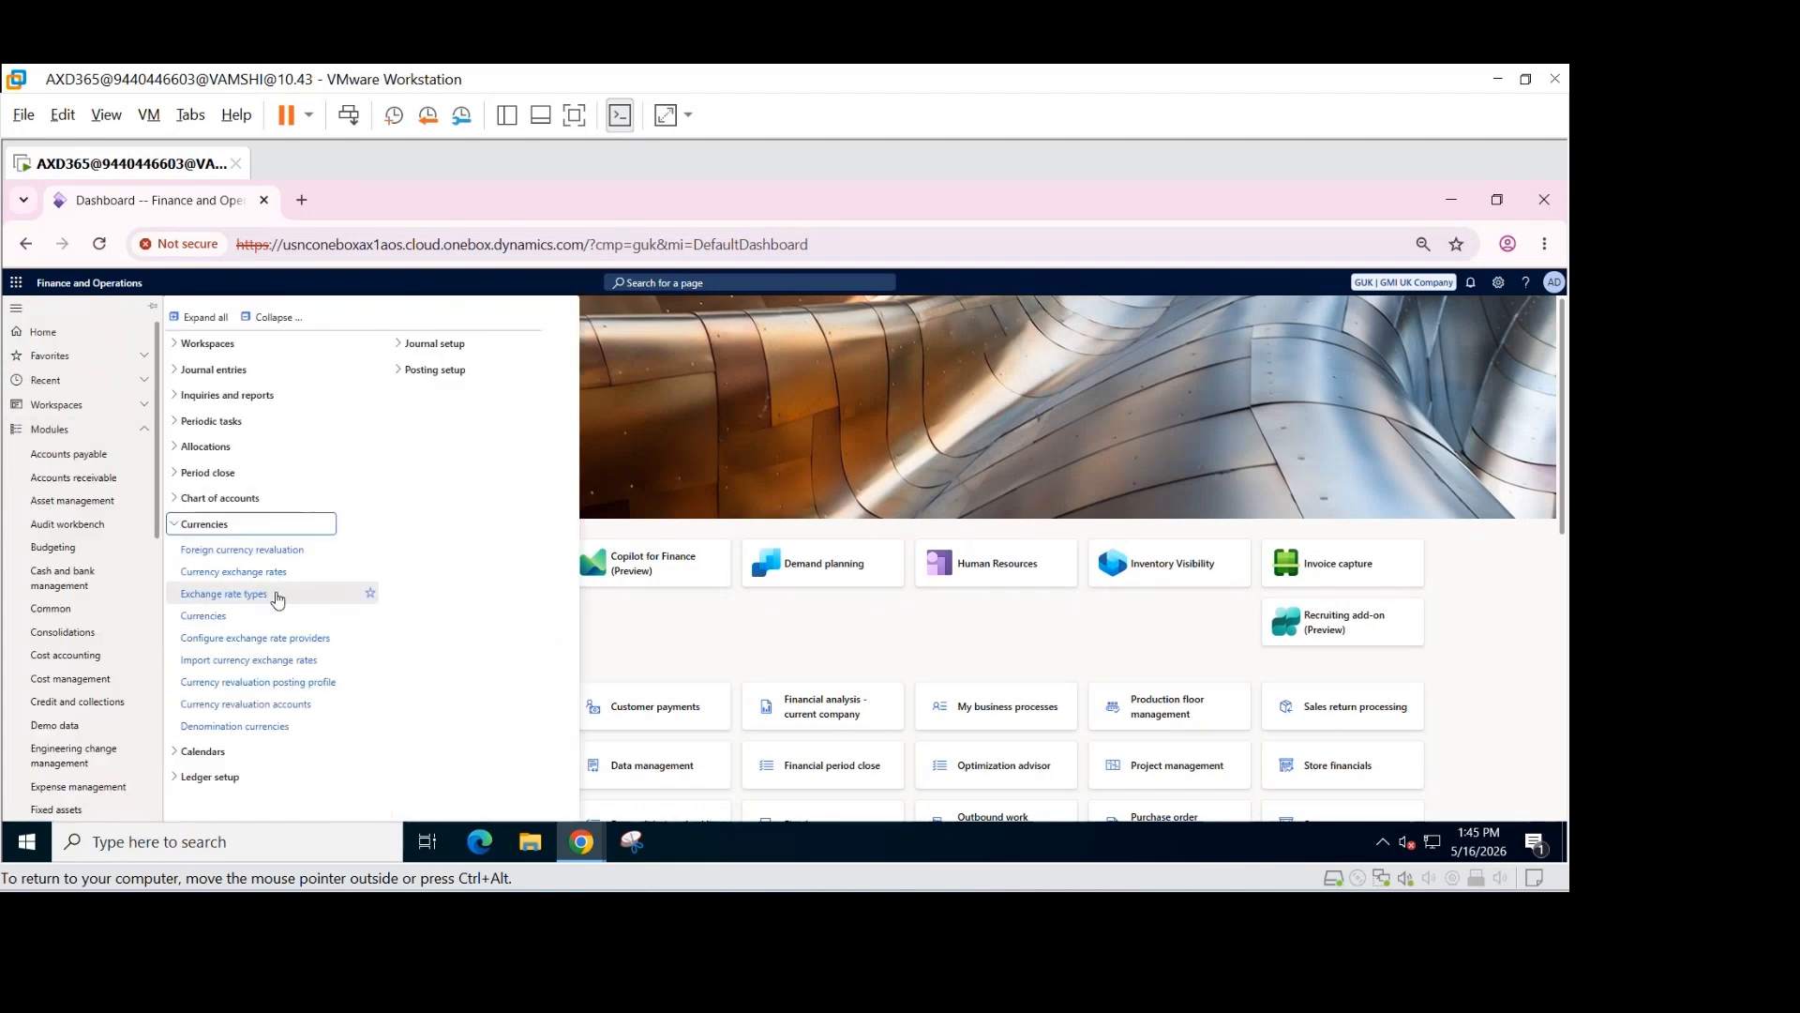
click(274, 595)
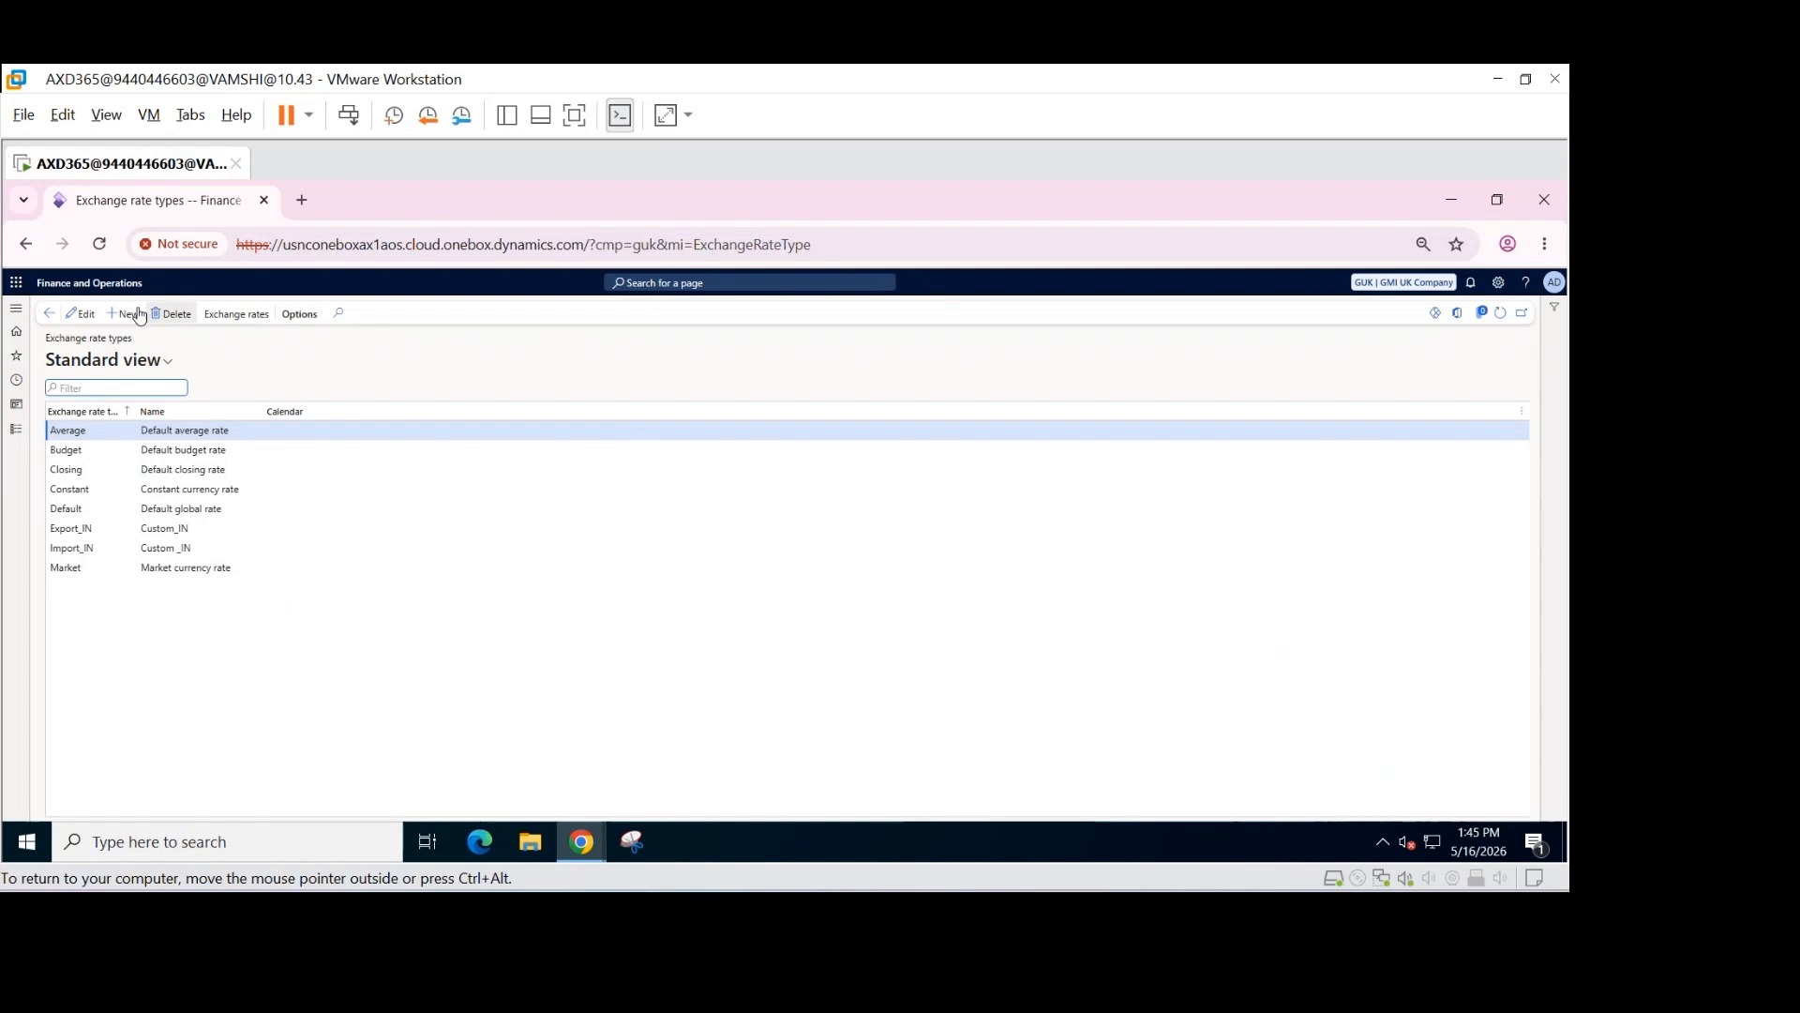
click(49, 314)
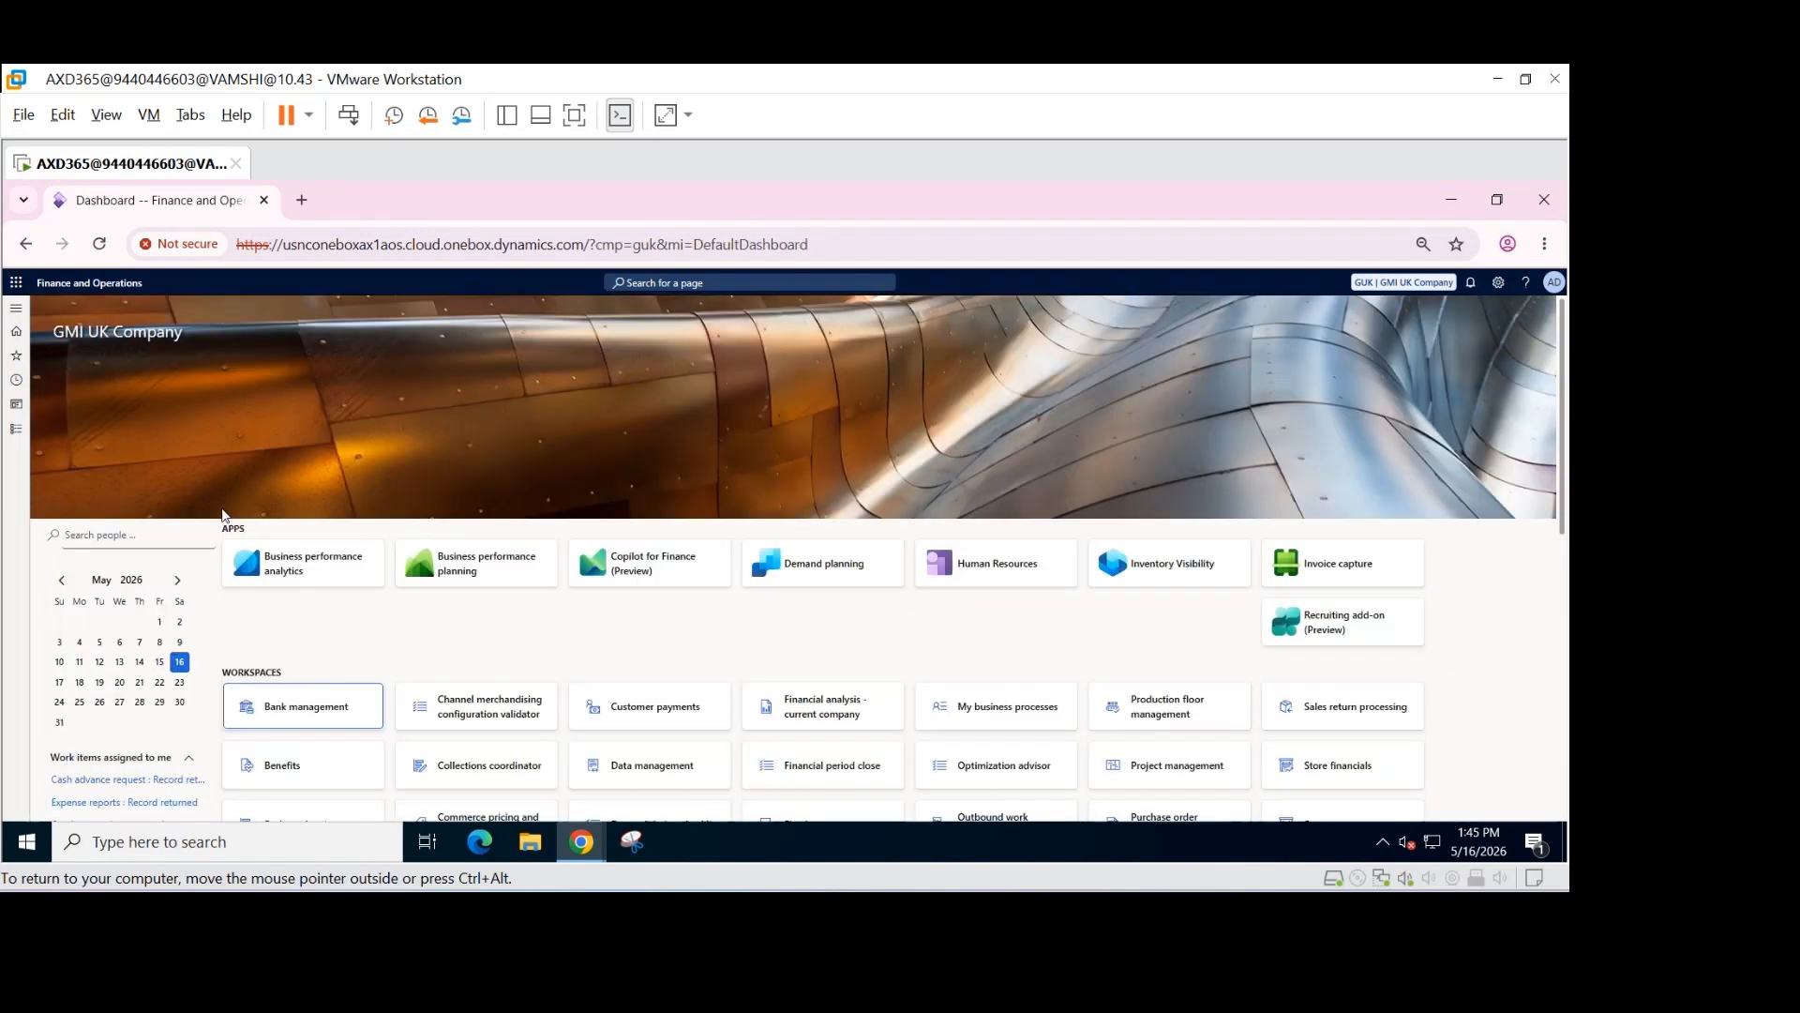
Step: View the Foreign currency revaluation page from the General ledger's currencies, and return to the dashboard
click(16, 429)
click(290, 553)
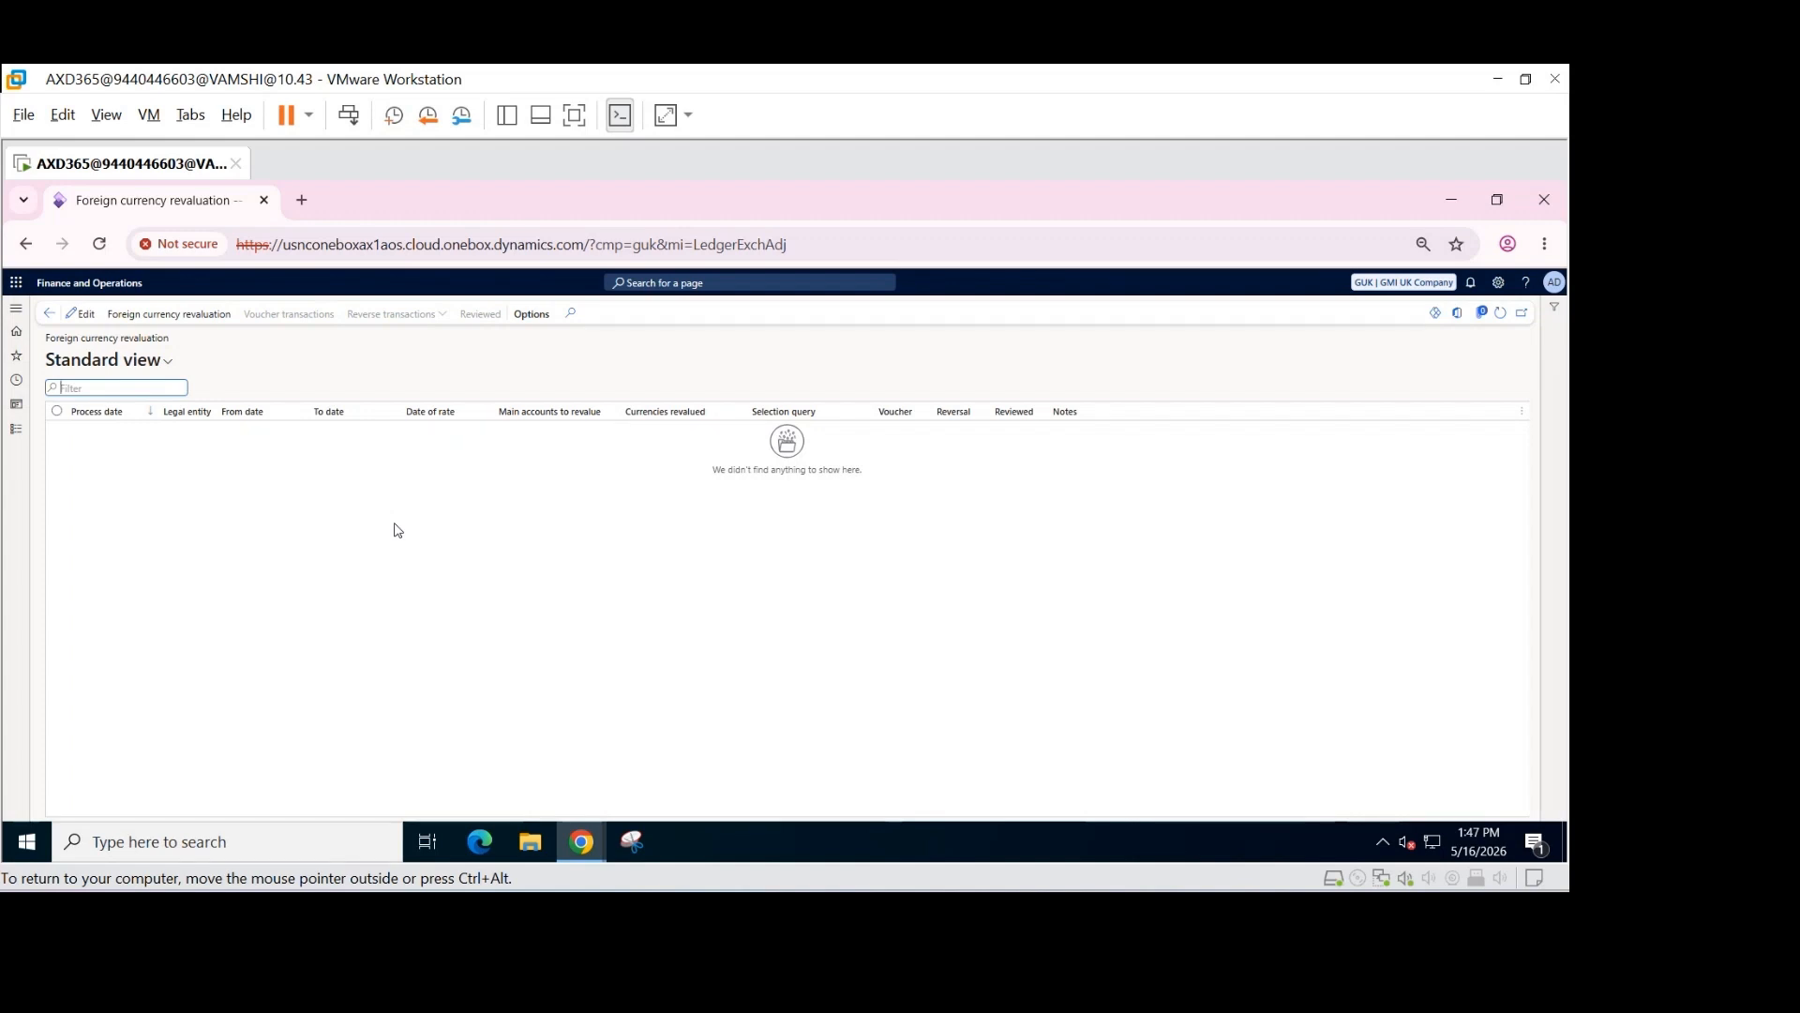
click(46, 315)
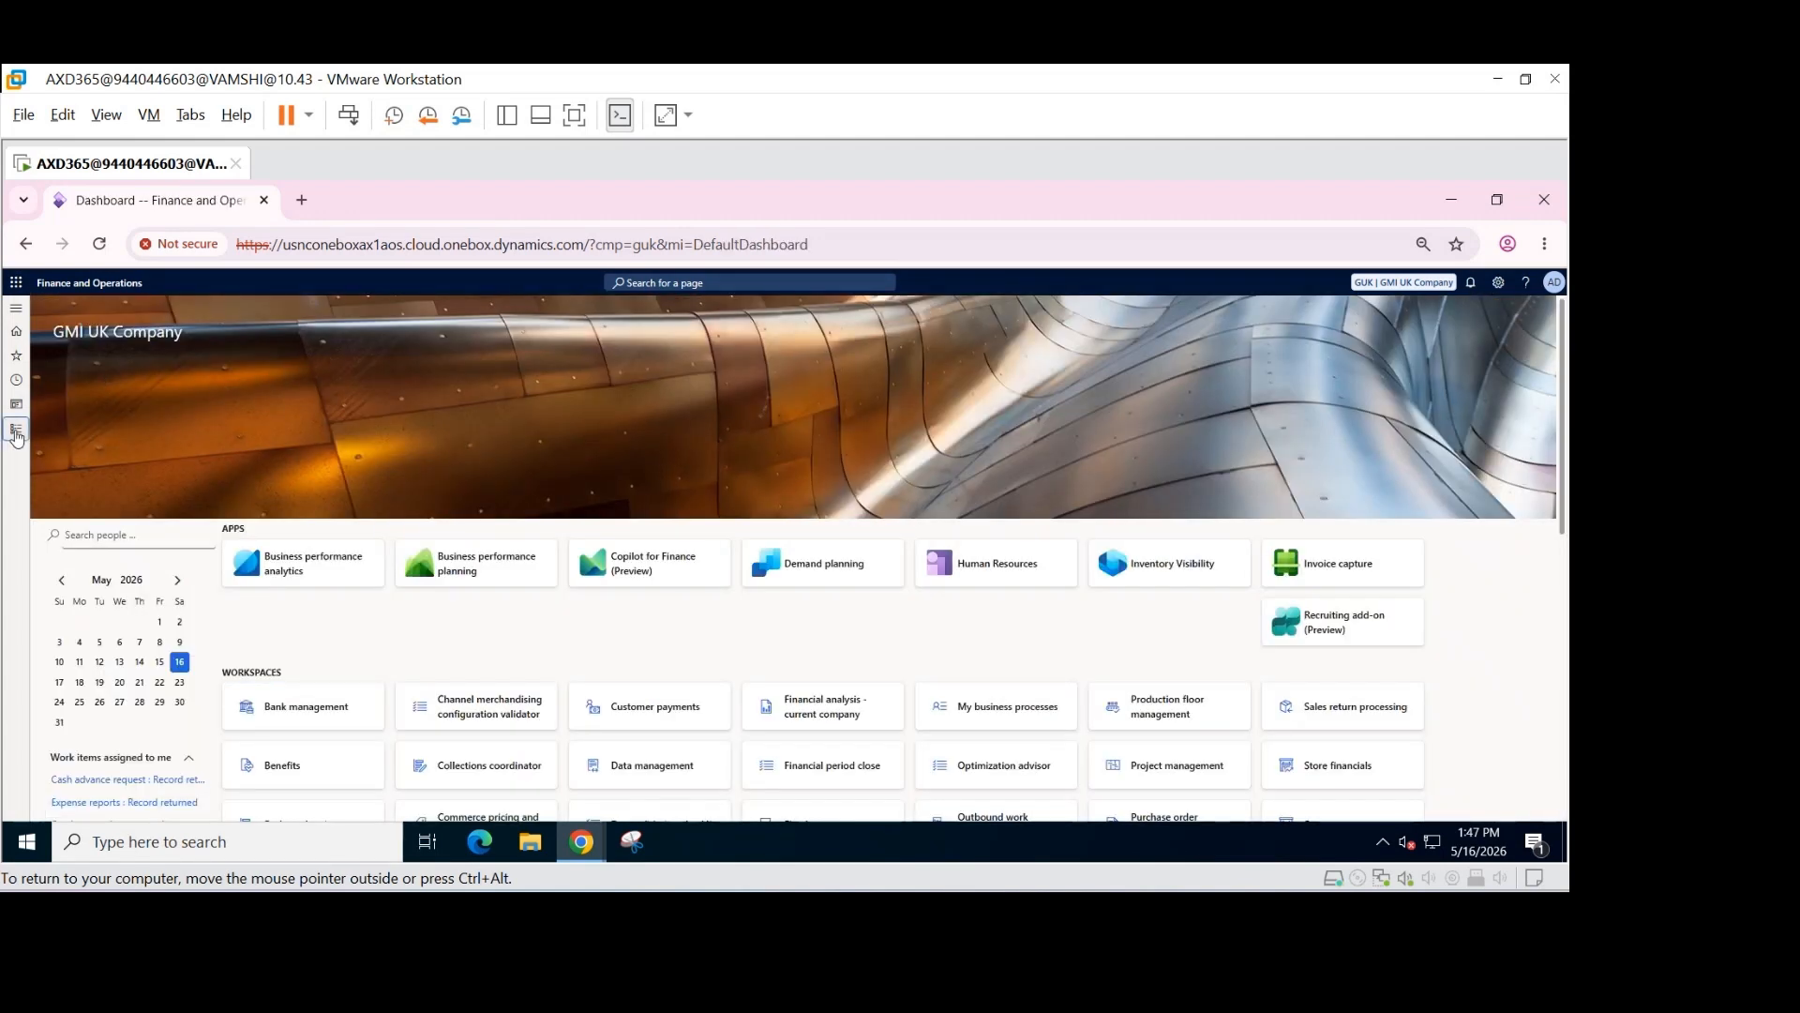
Step: Examine the EUR to USD exchange rate of the Average type in Currency exchange rates, and return to the dashboard
click(16, 429)
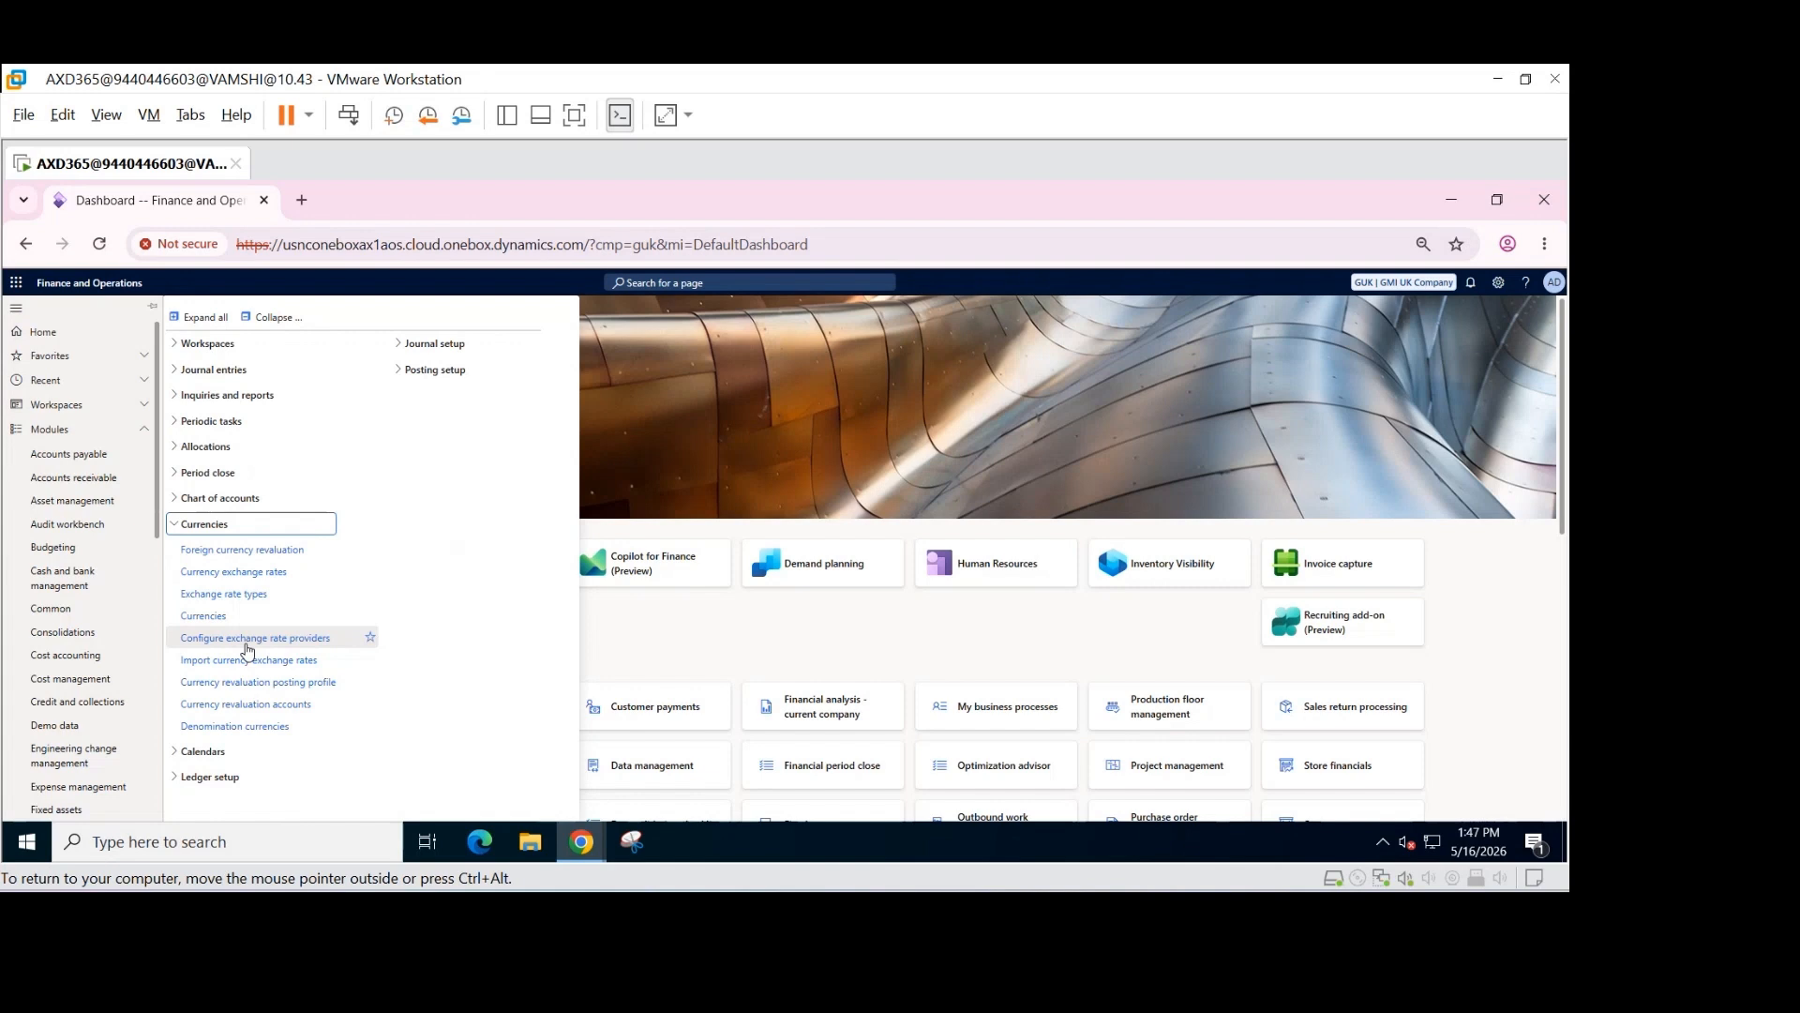
click(236, 572)
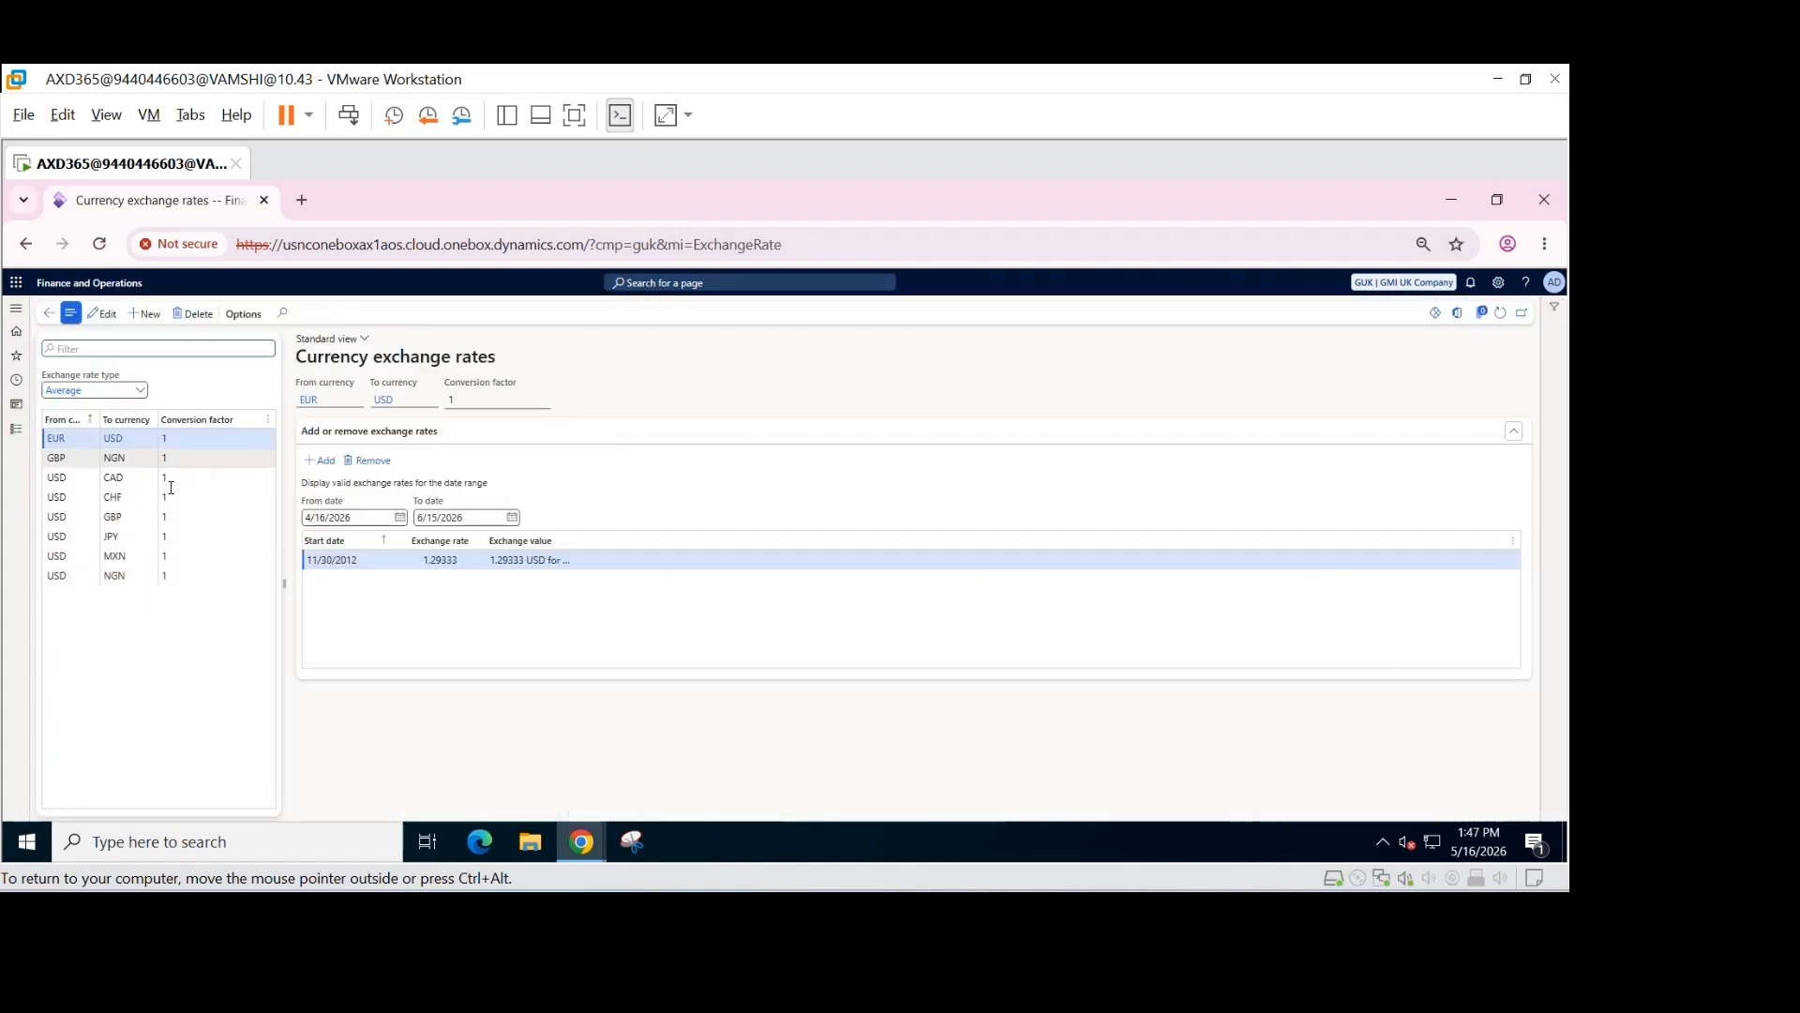
click(459, 560)
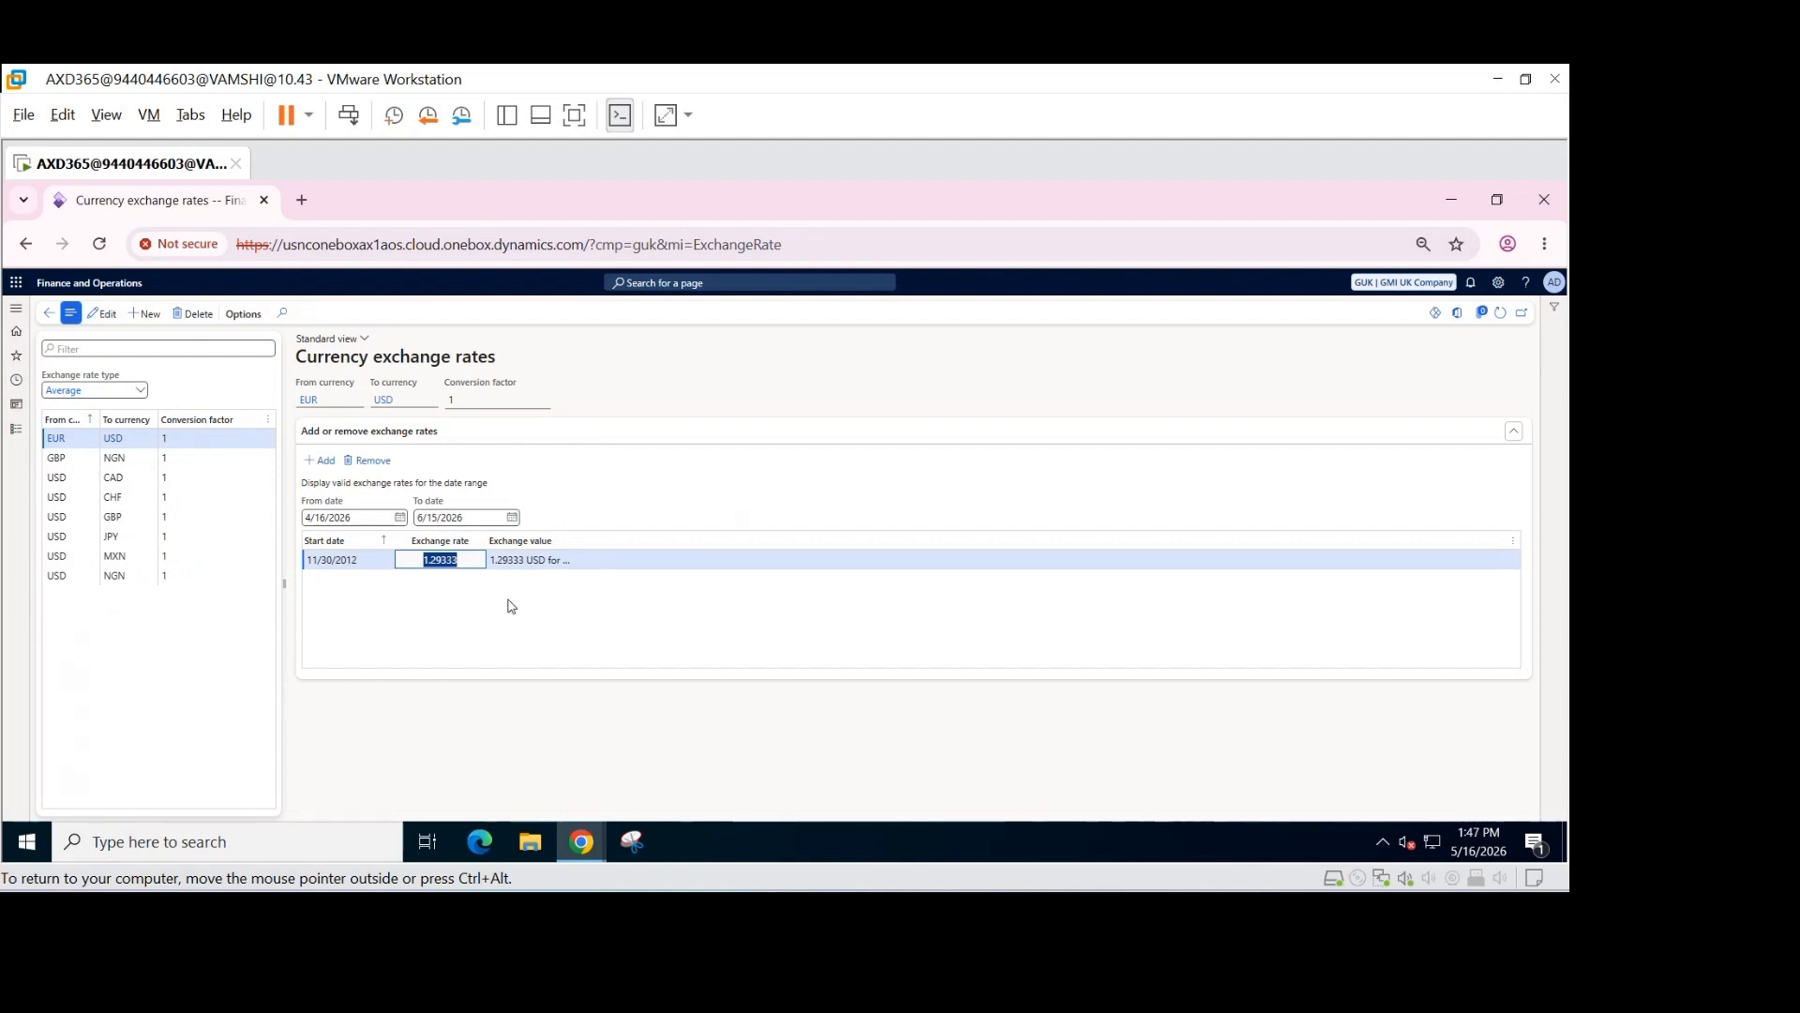
click(49, 312)
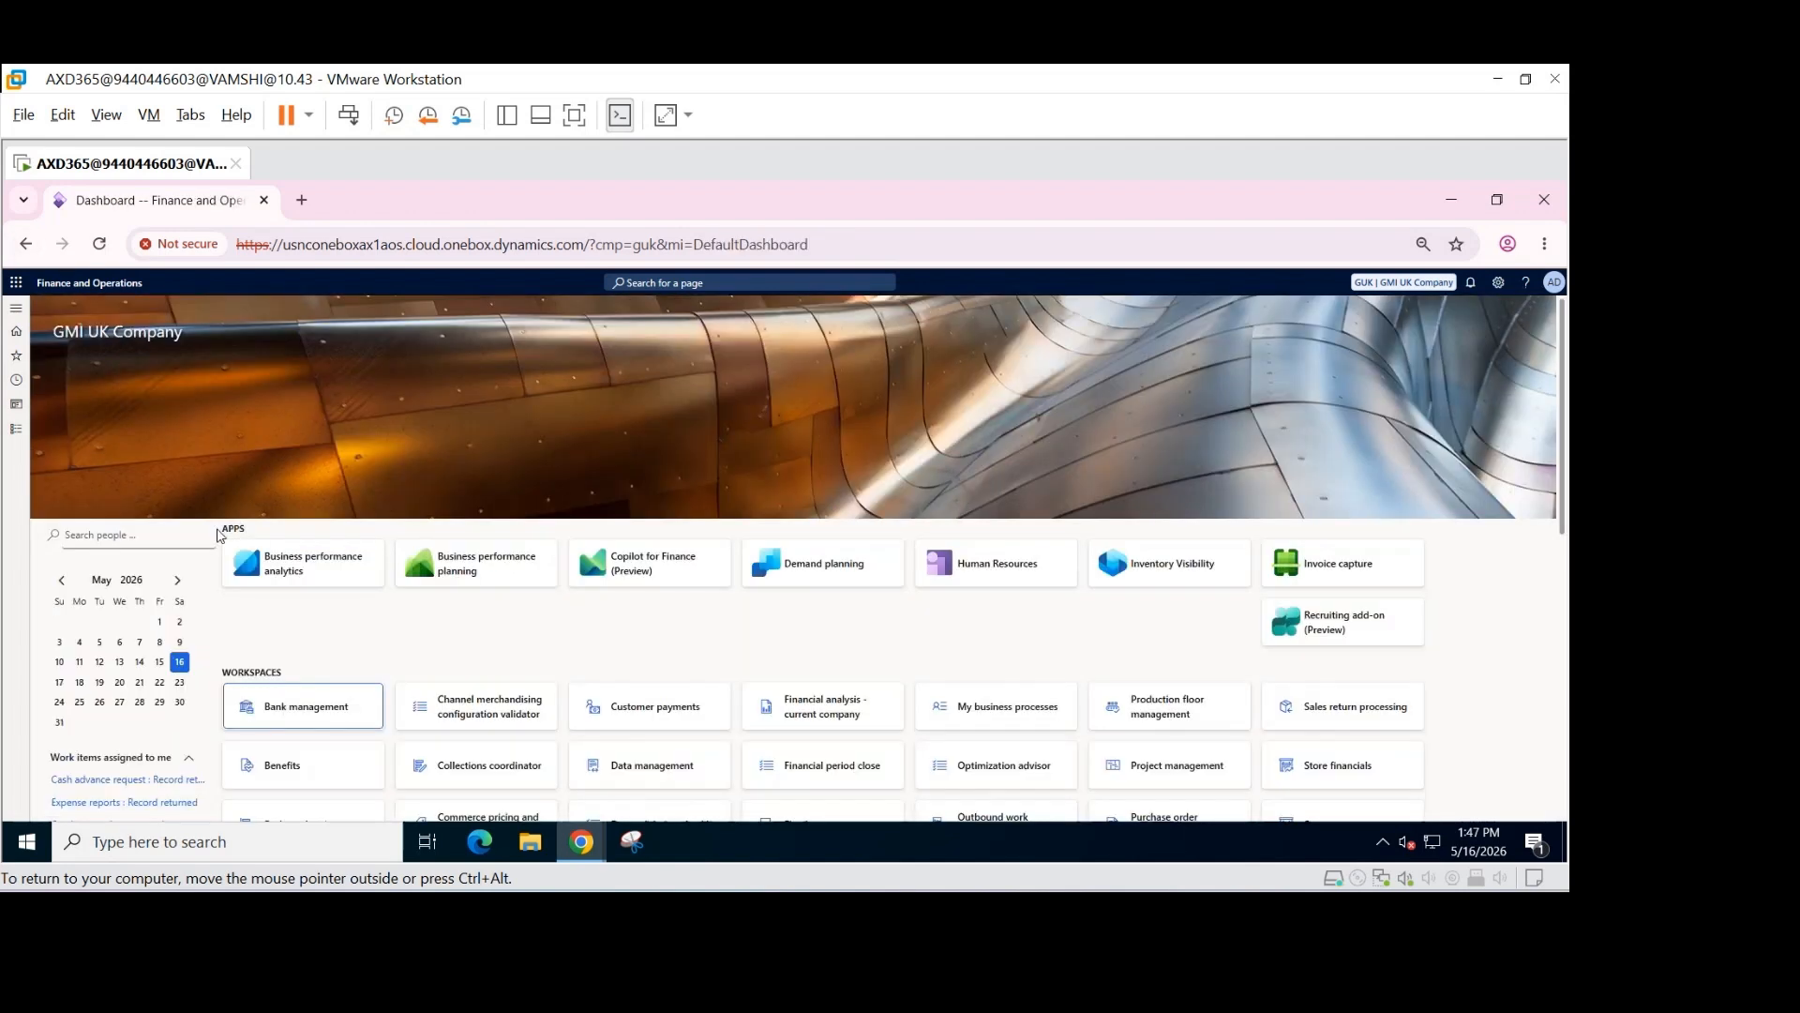
Step: Look through the General ledger's Calendars entries, and show the entries under Ledger setup
click(16, 429)
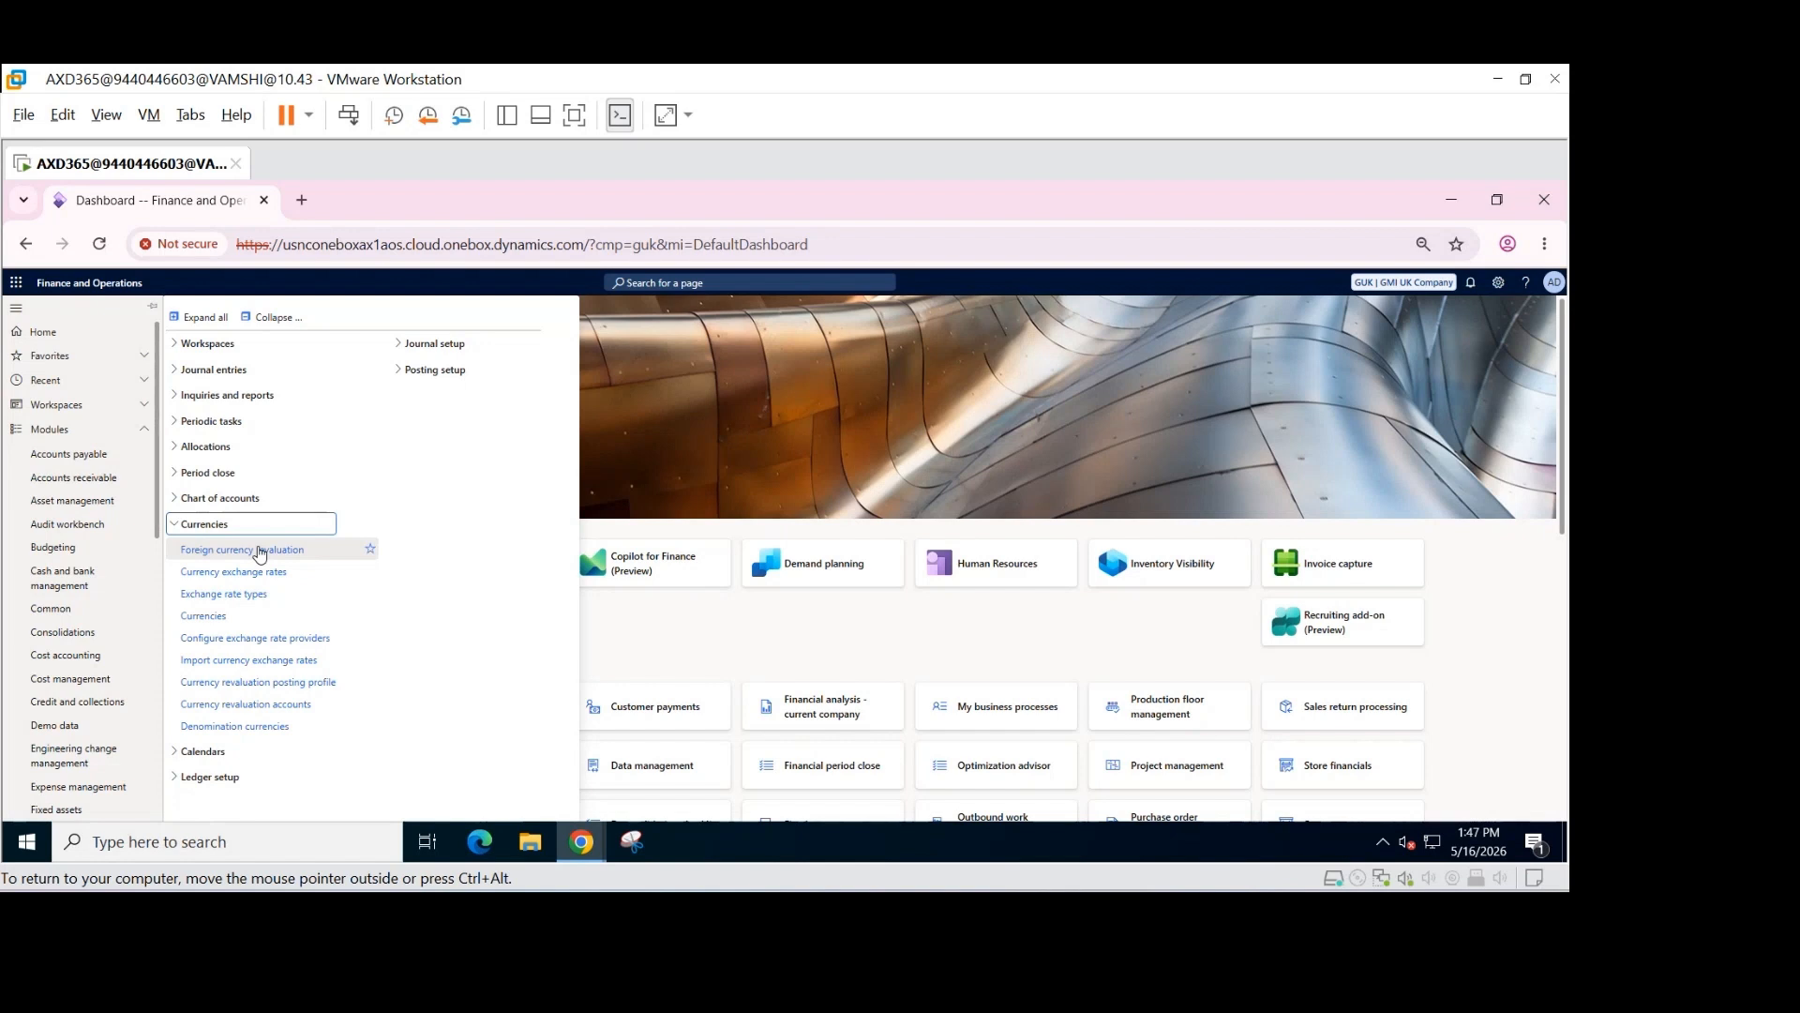
click(182, 533)
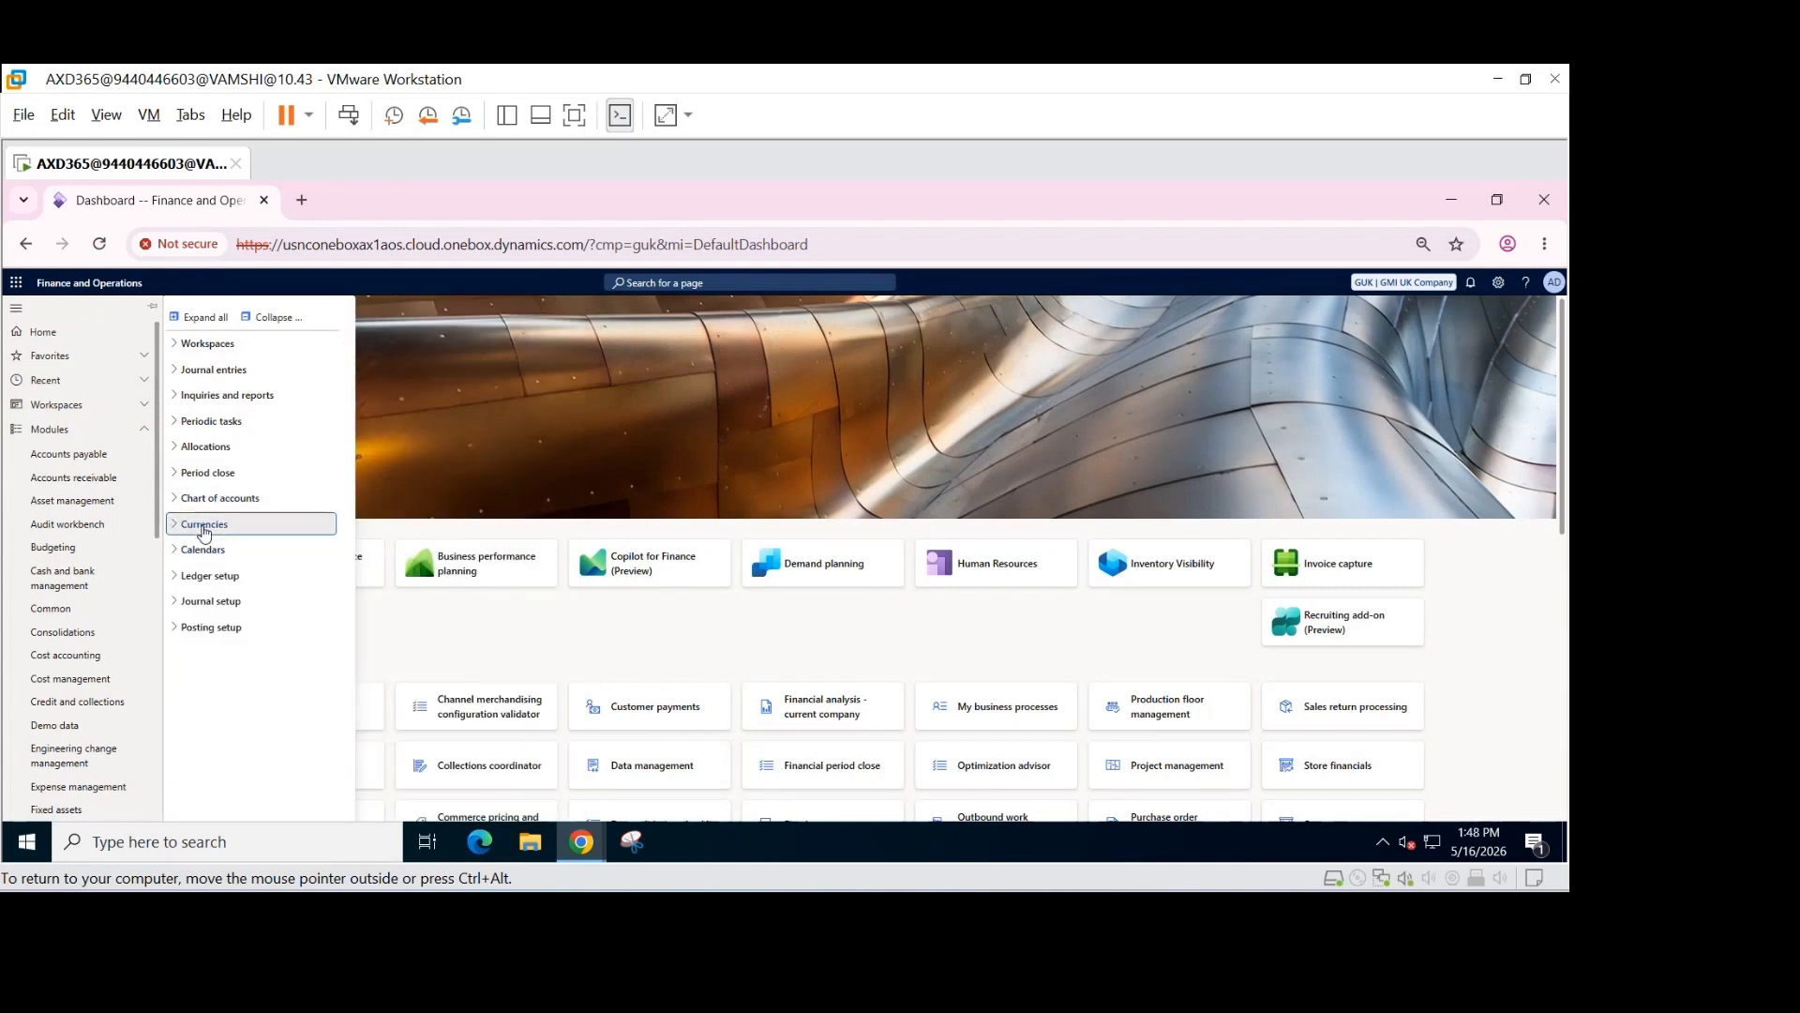
click(206, 552)
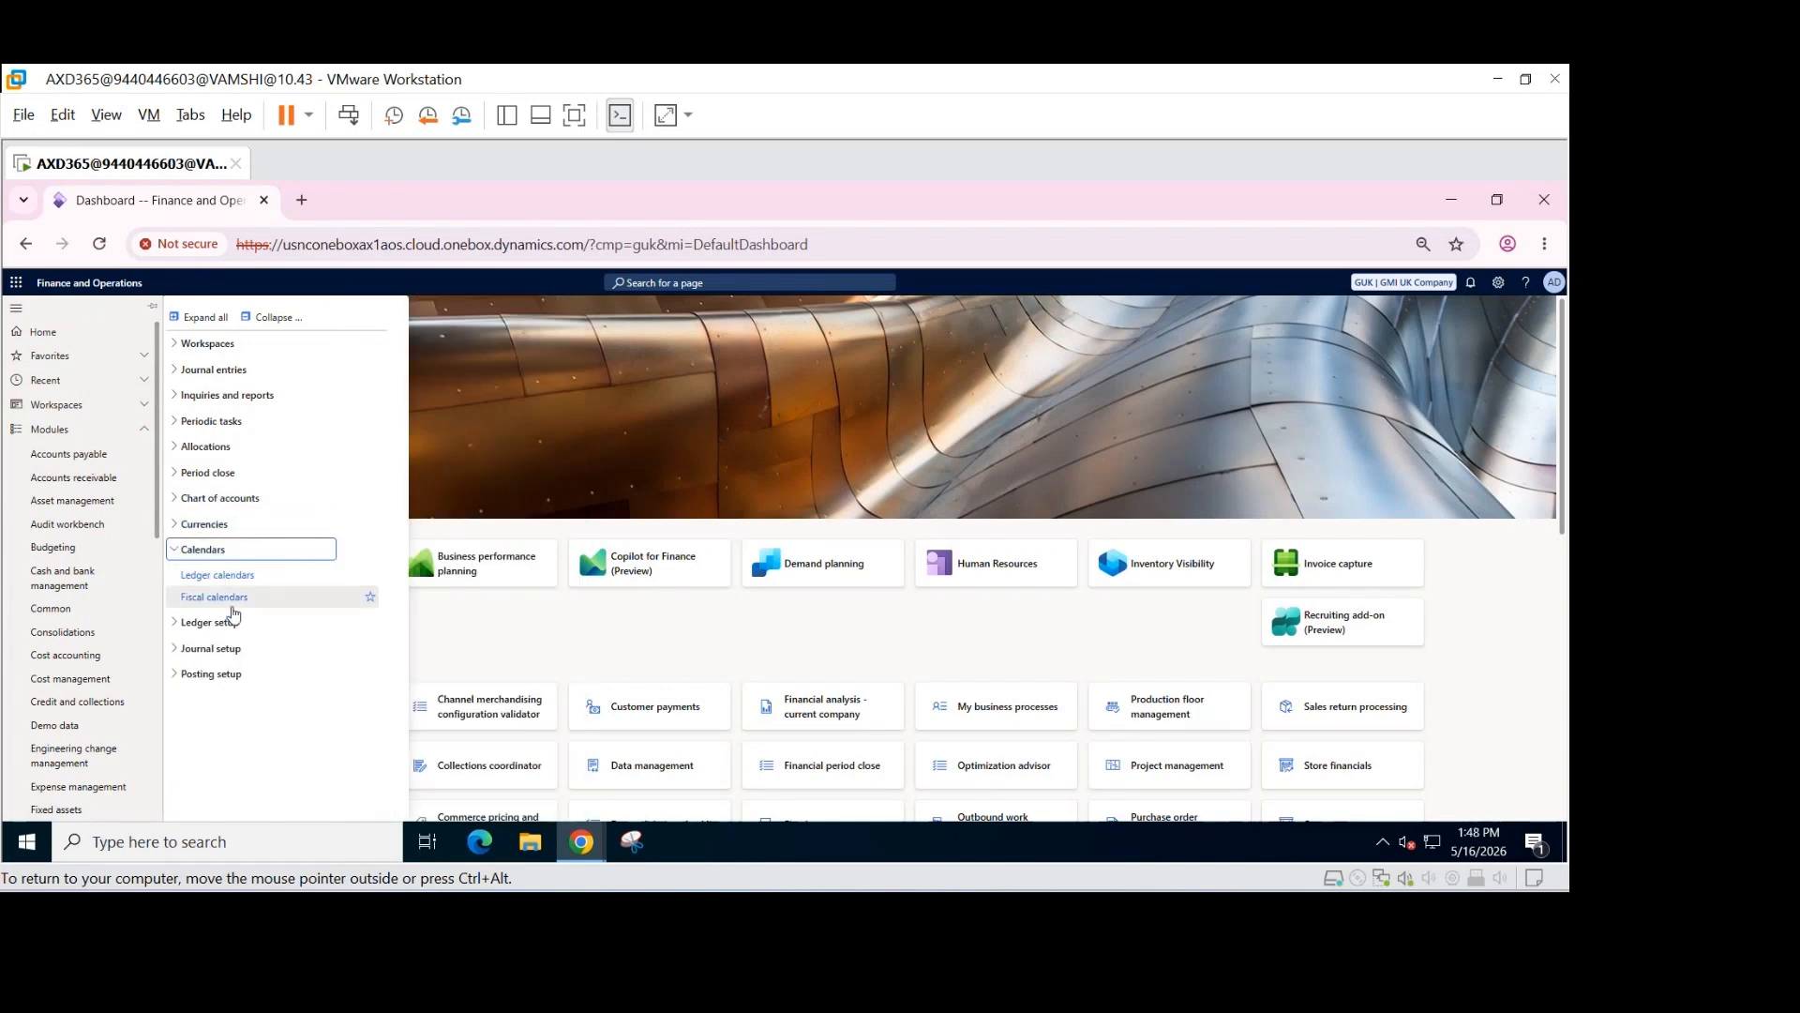
click(199, 550)
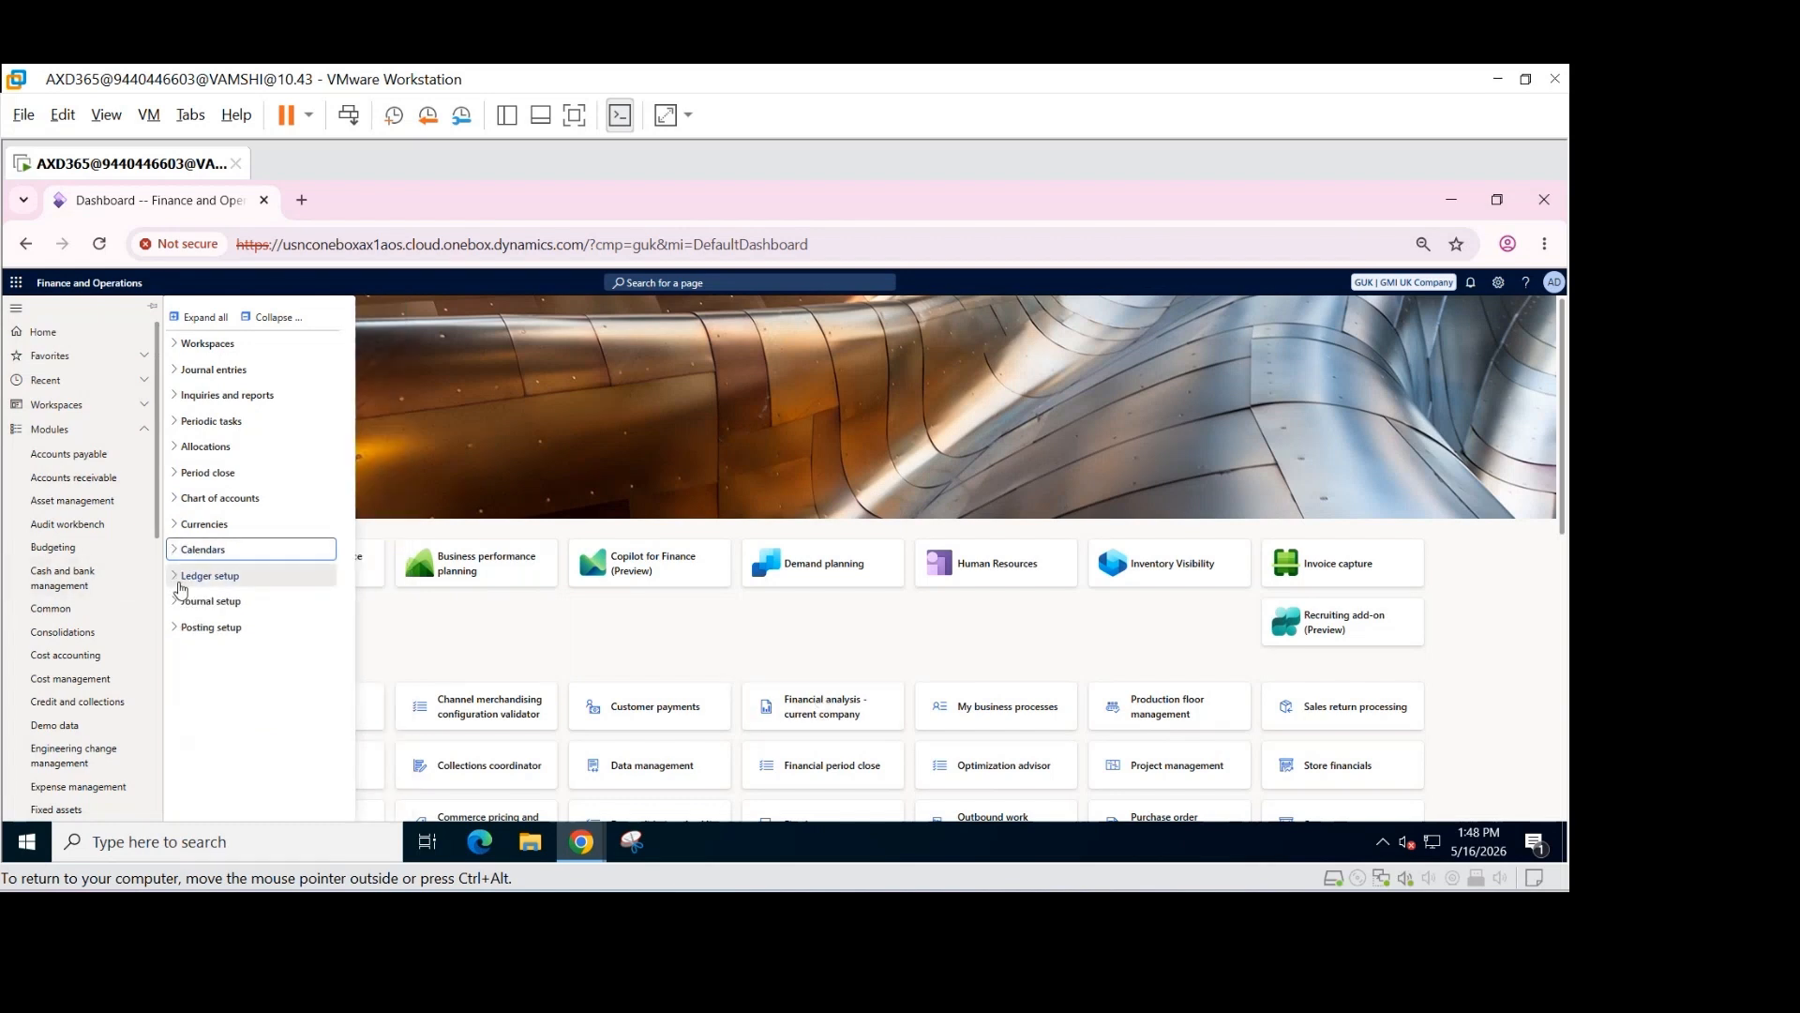
click(202, 576)
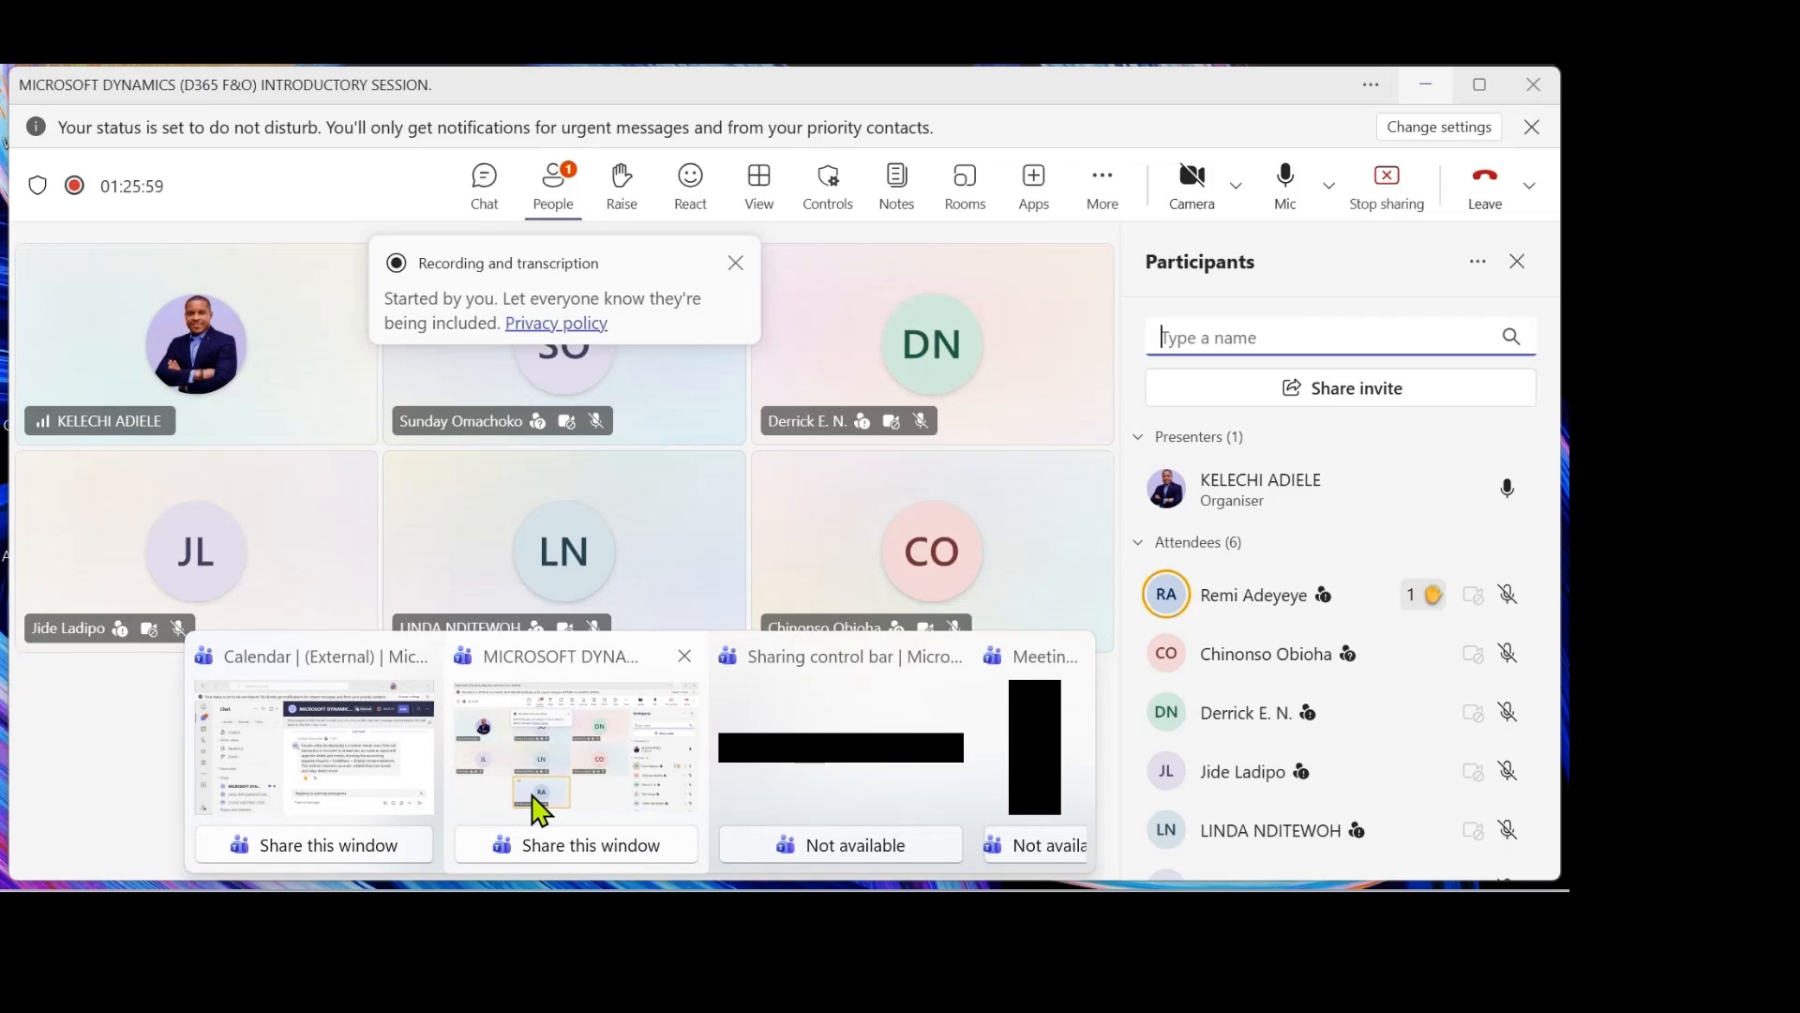
Step: Switch to the Teams meeting, read the latest message in the meeting chat, and minimize the meeting window
click(539, 808)
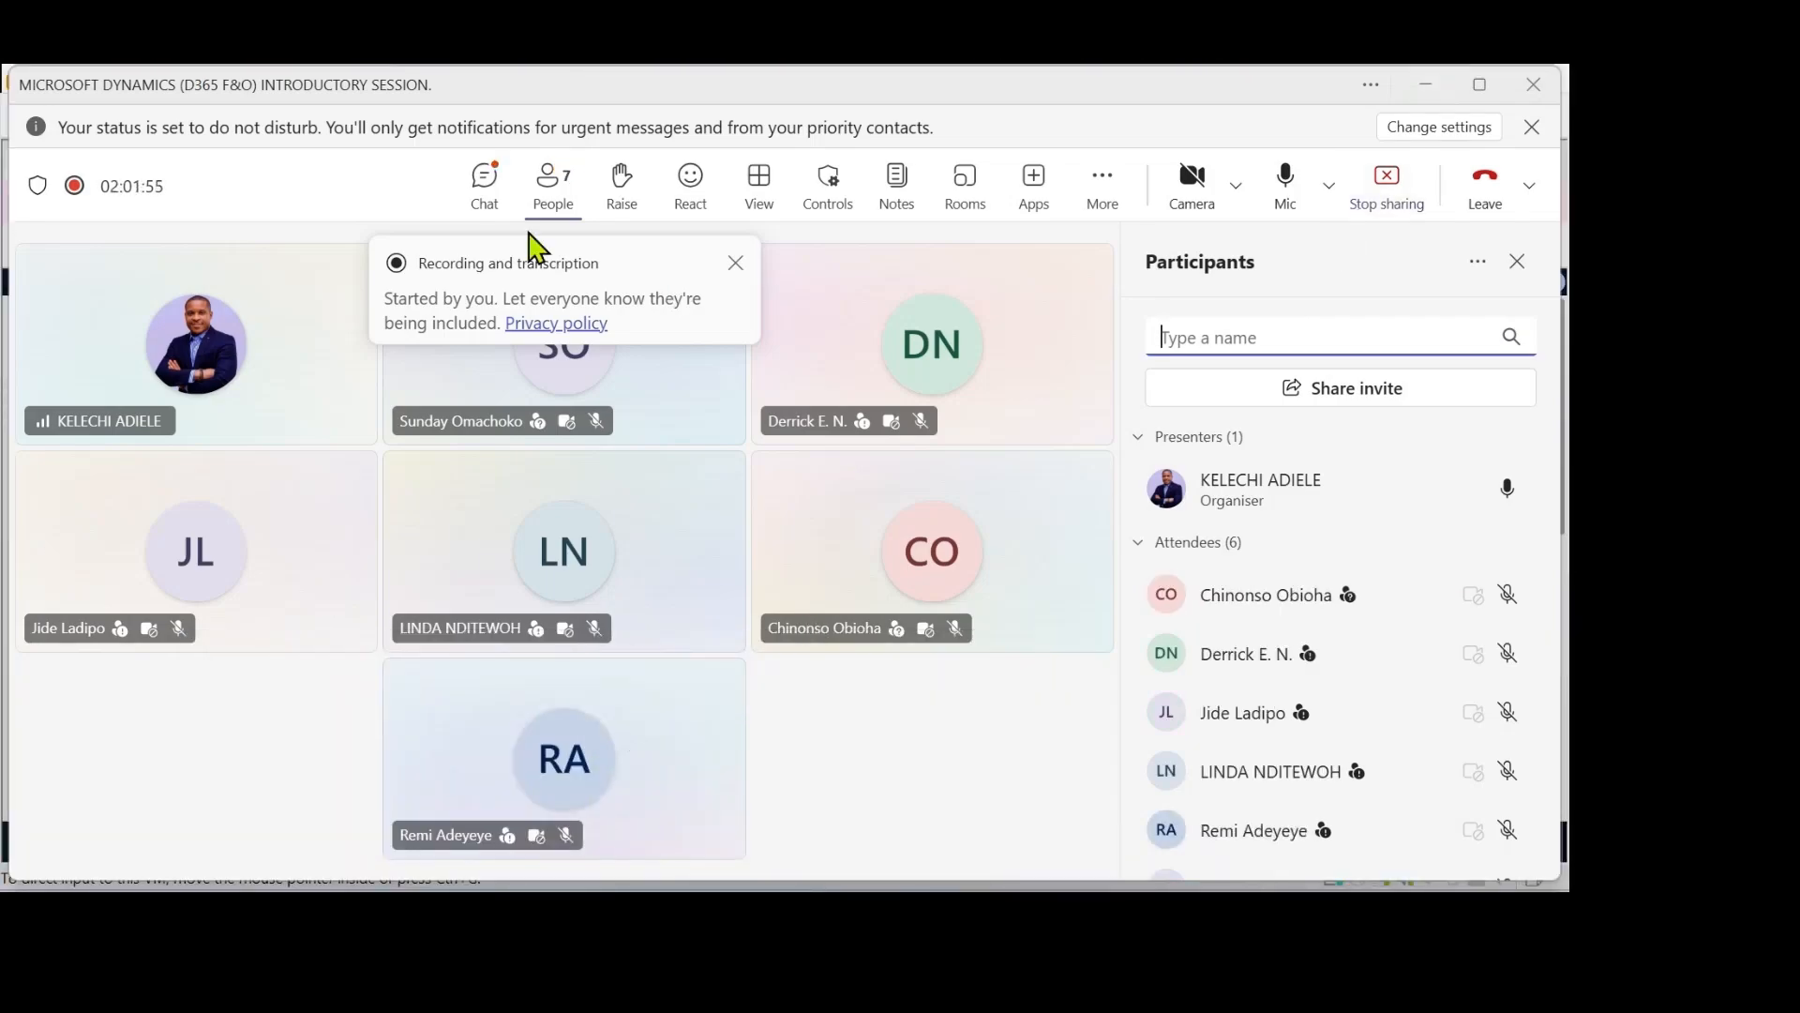
click(485, 188)
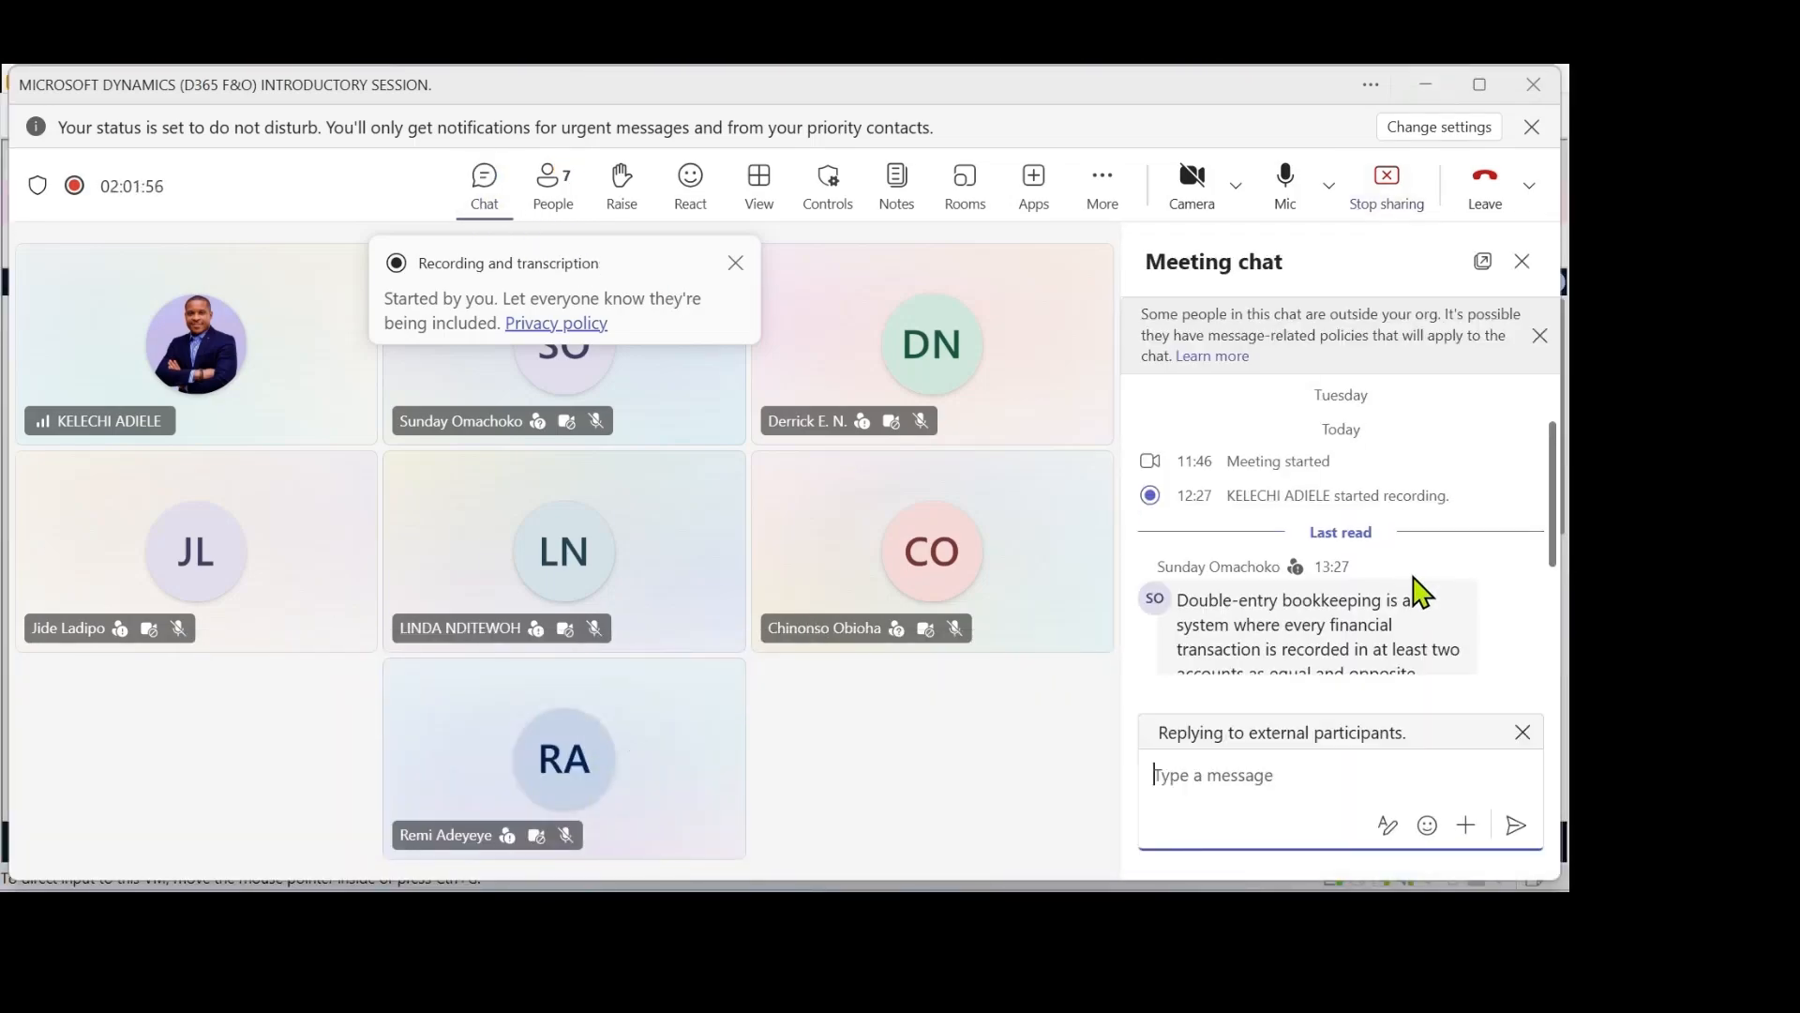
scroll(1440, 614, down, 3)
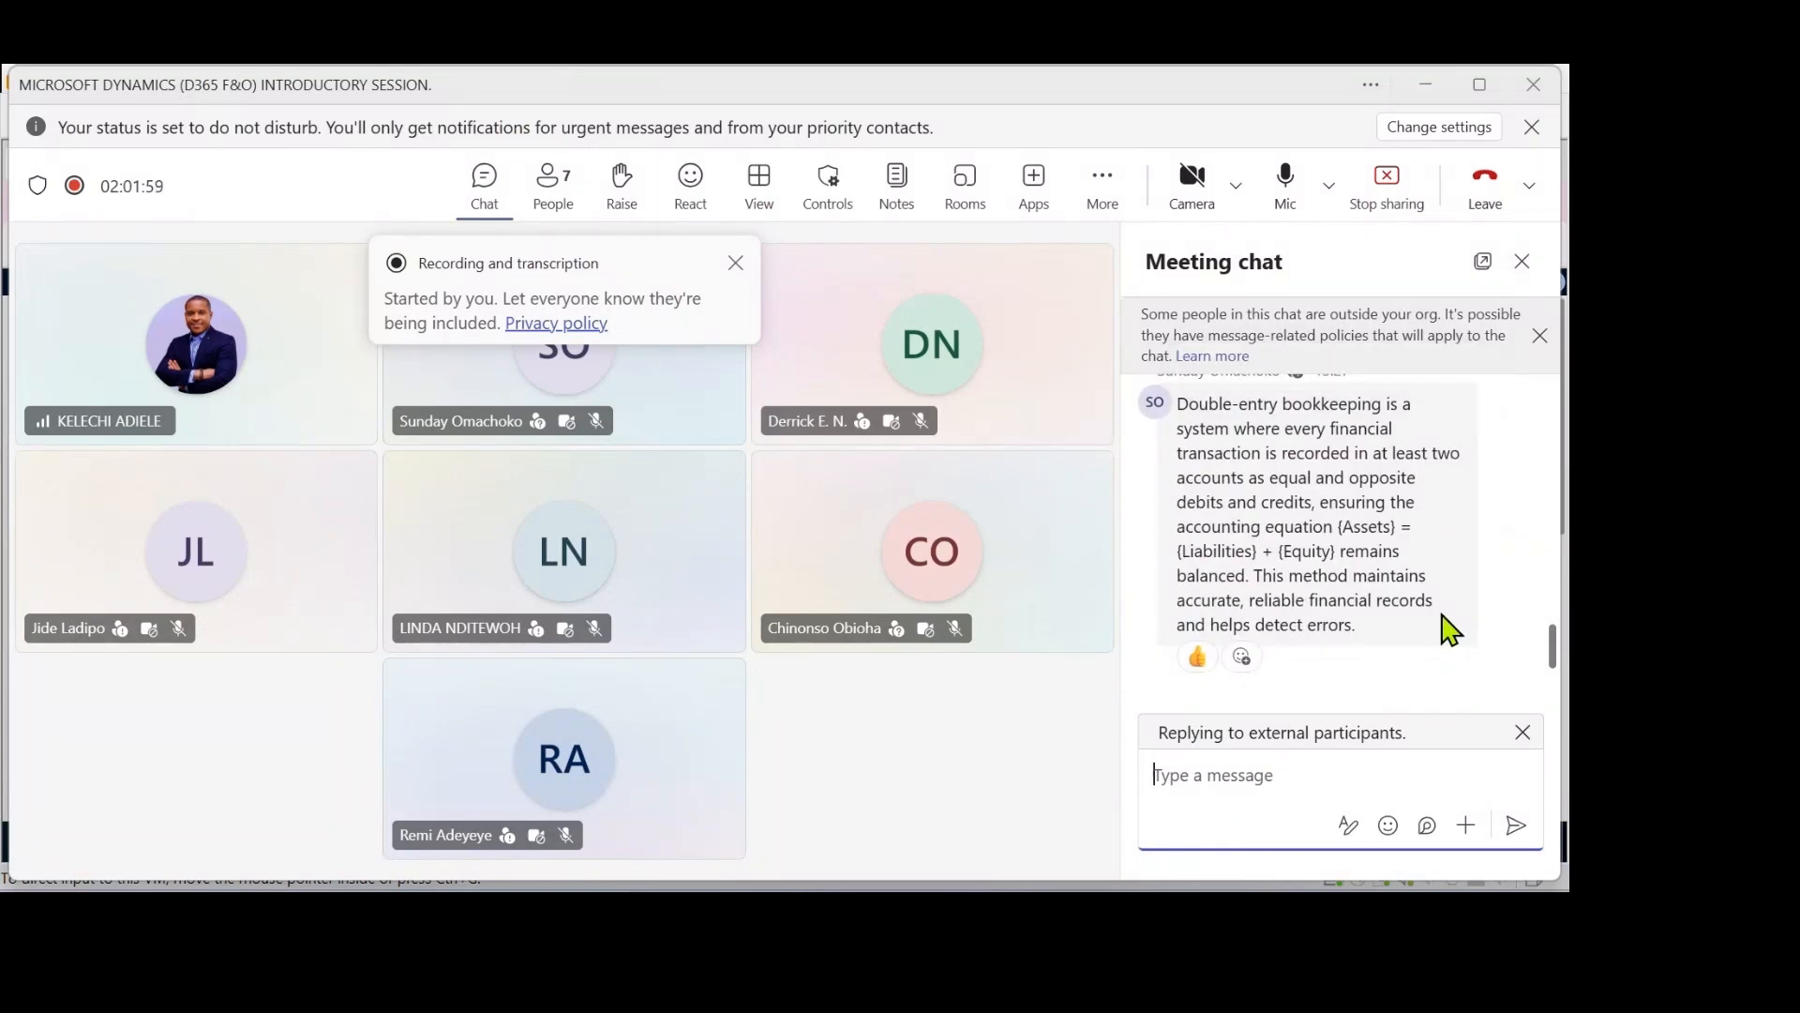
scroll(1453, 600, up, 3)
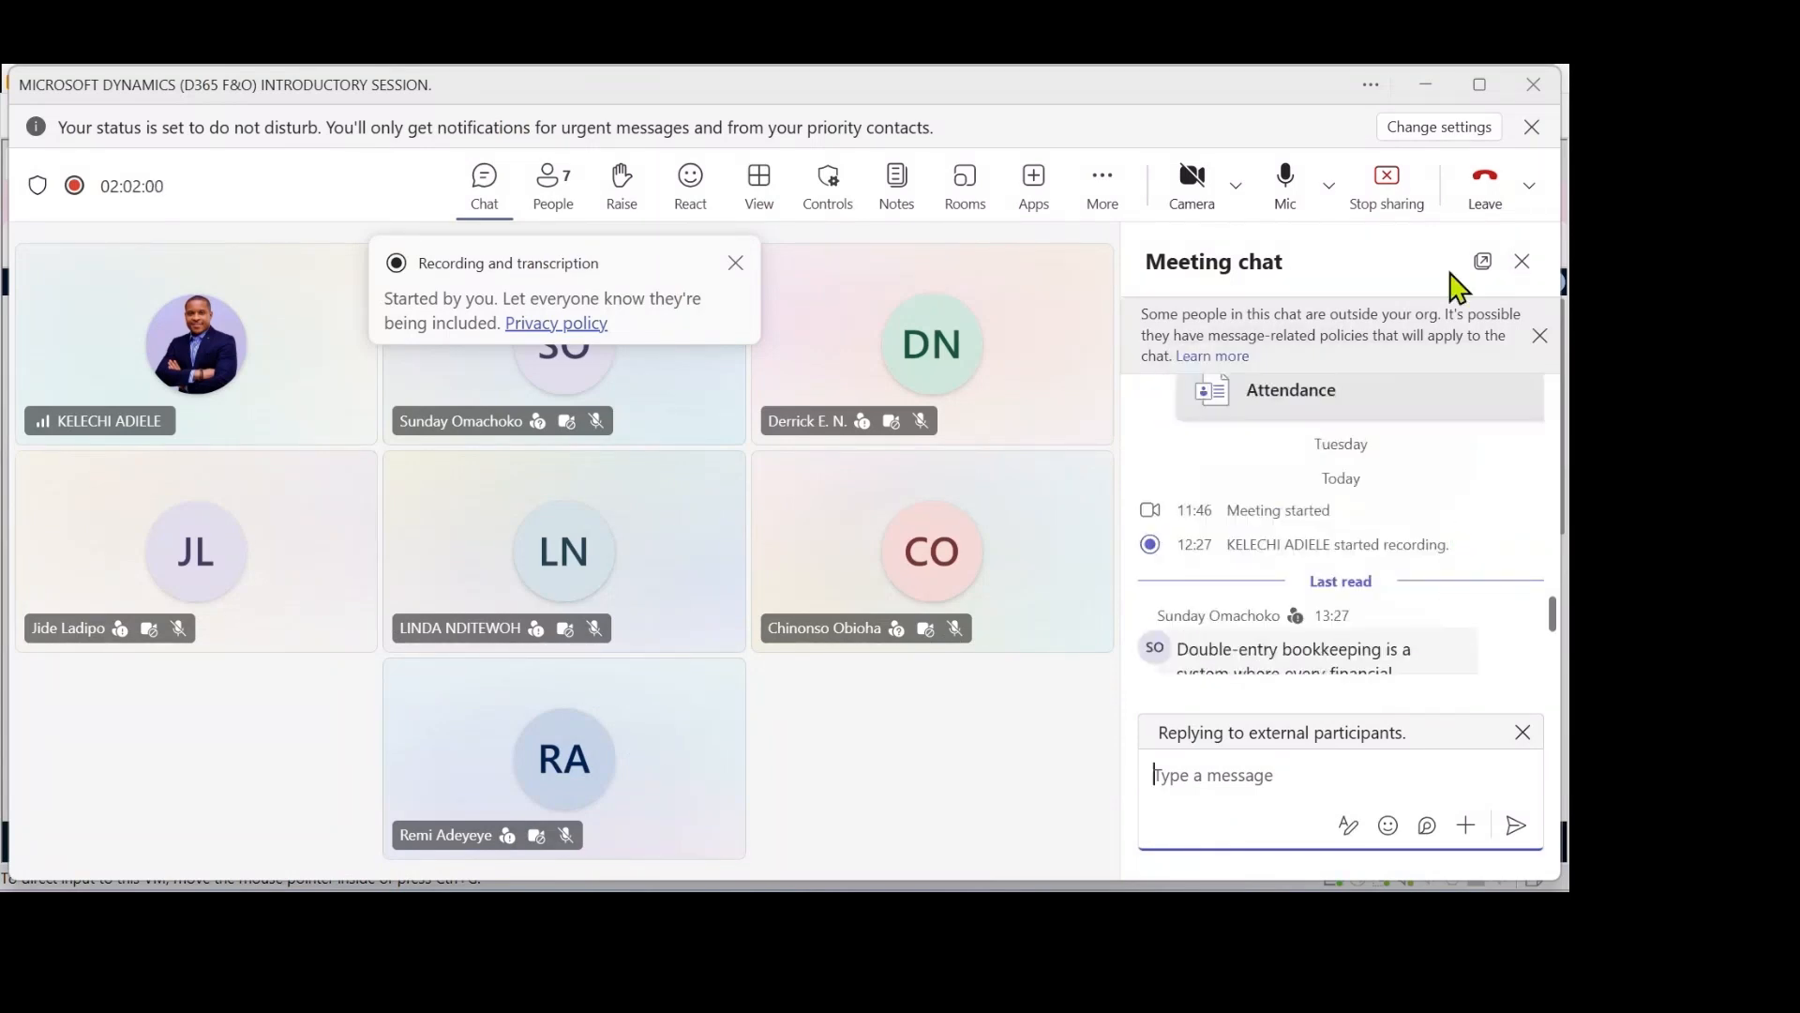
click(1434, 87)
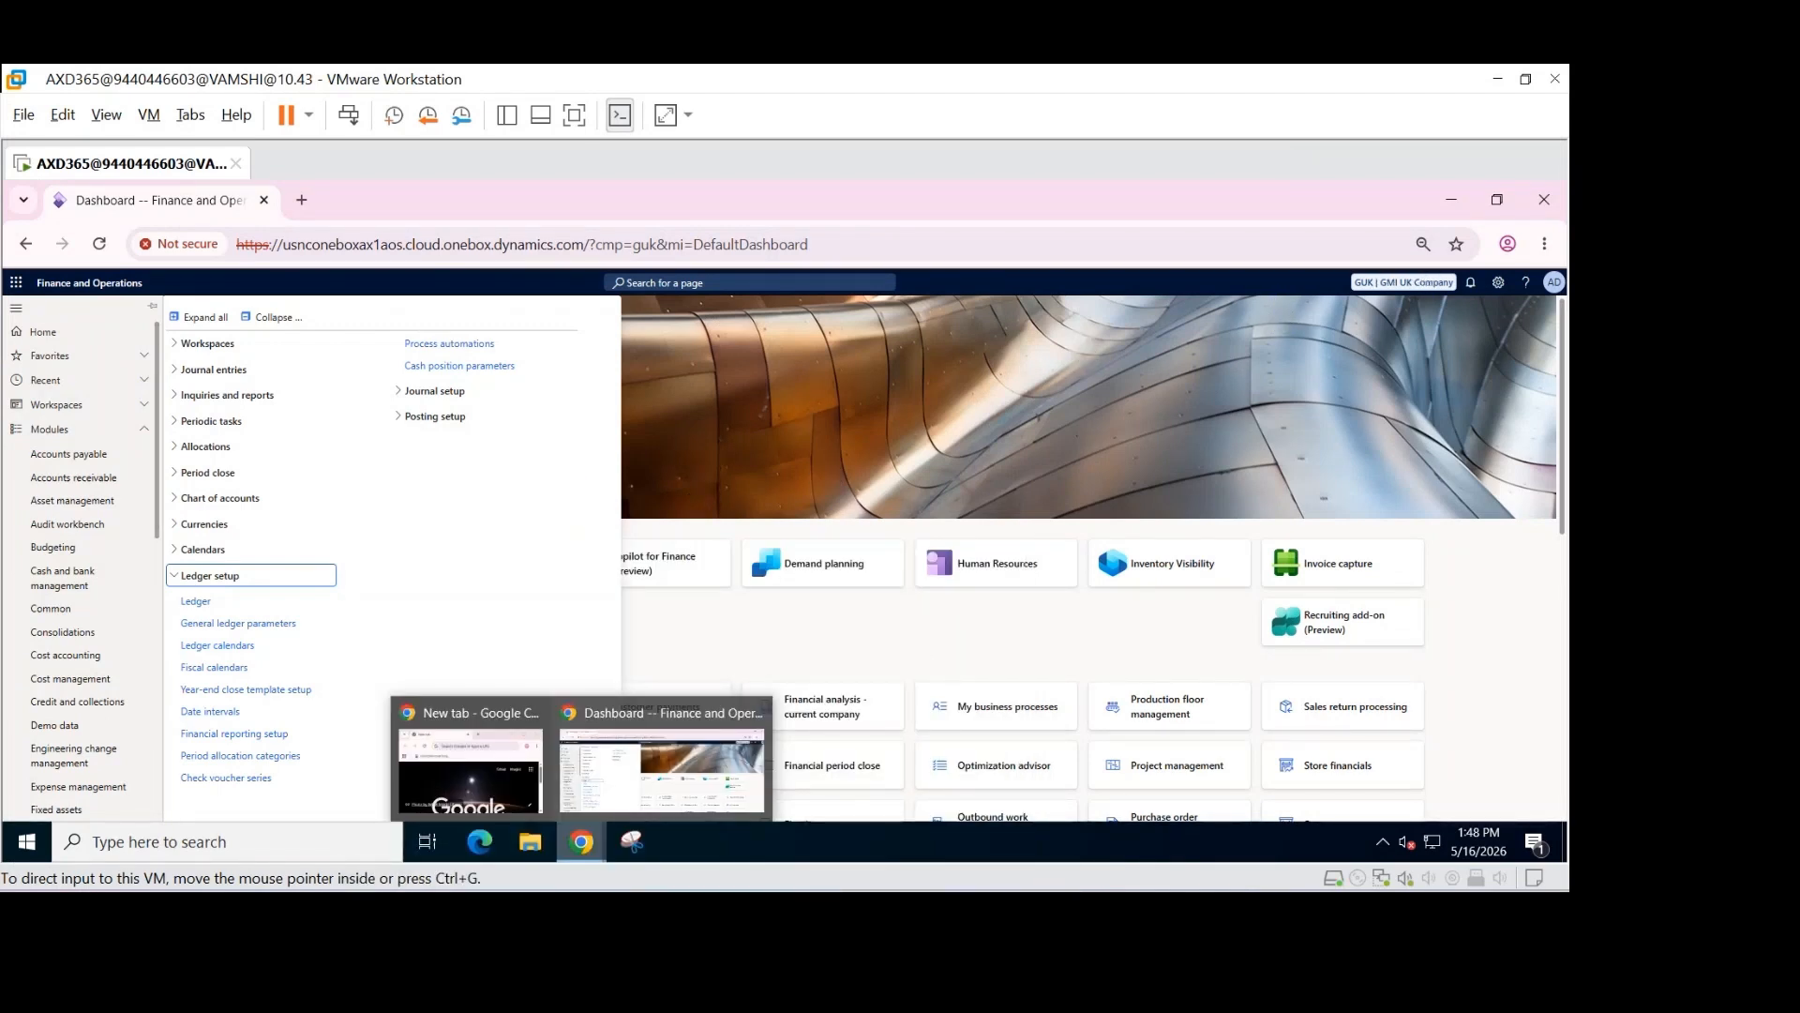
Step: Switch to Microsoft Whiteboard, review the general ledger diagram down to its account structure note, and minimize the whiteboard
click(778, 917)
scroll(268, 549, down, 2)
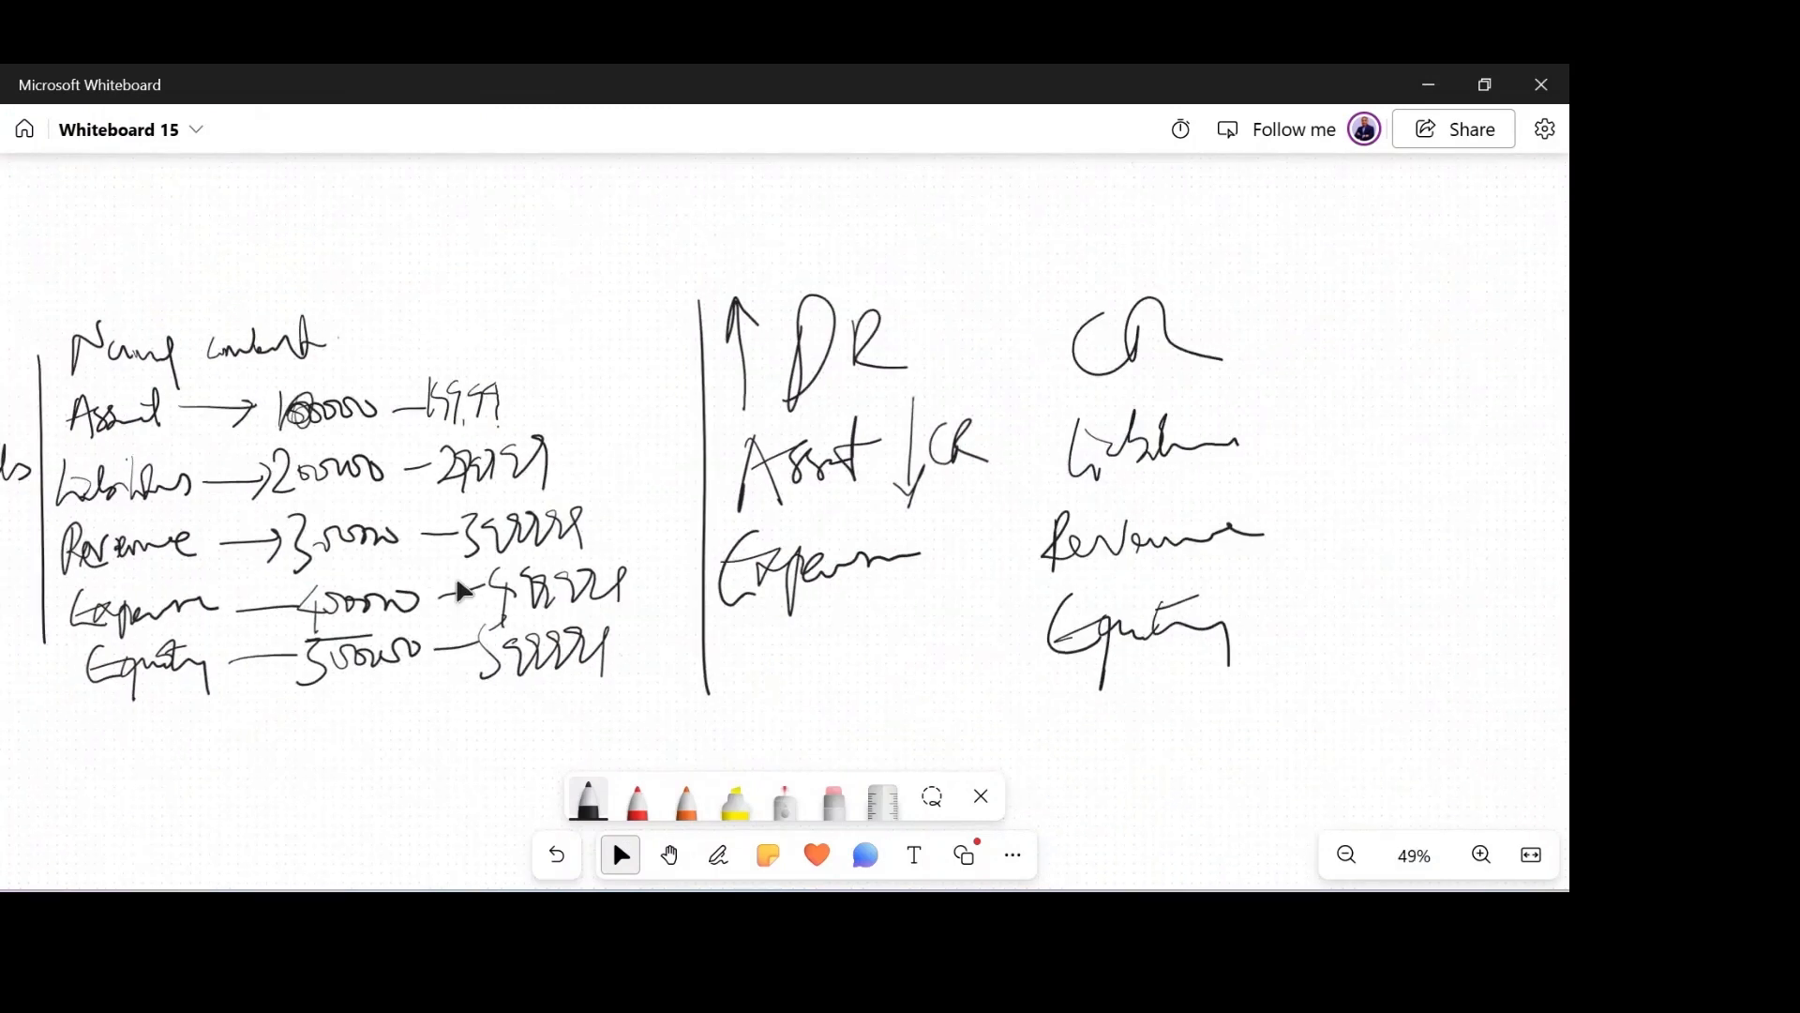
scroll(461, 591, left, 10)
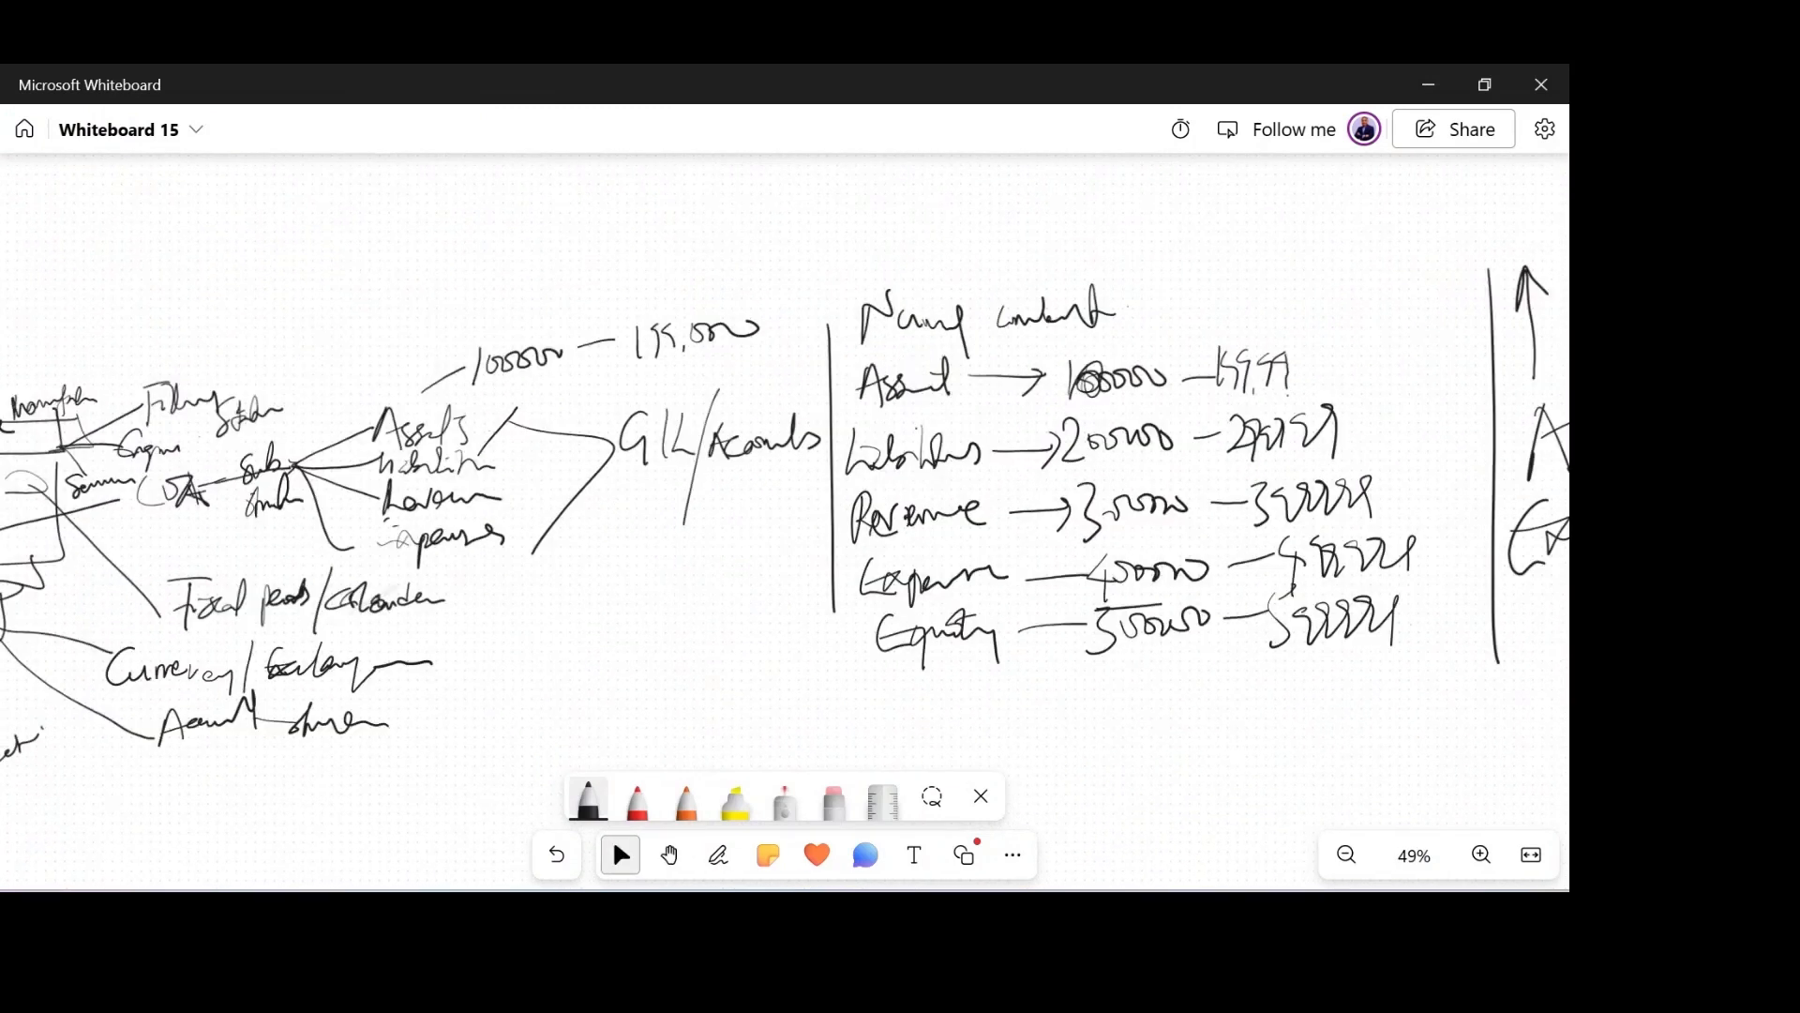
scroll(495, 267, left, 6)
scroll(495, 268, down, 3)
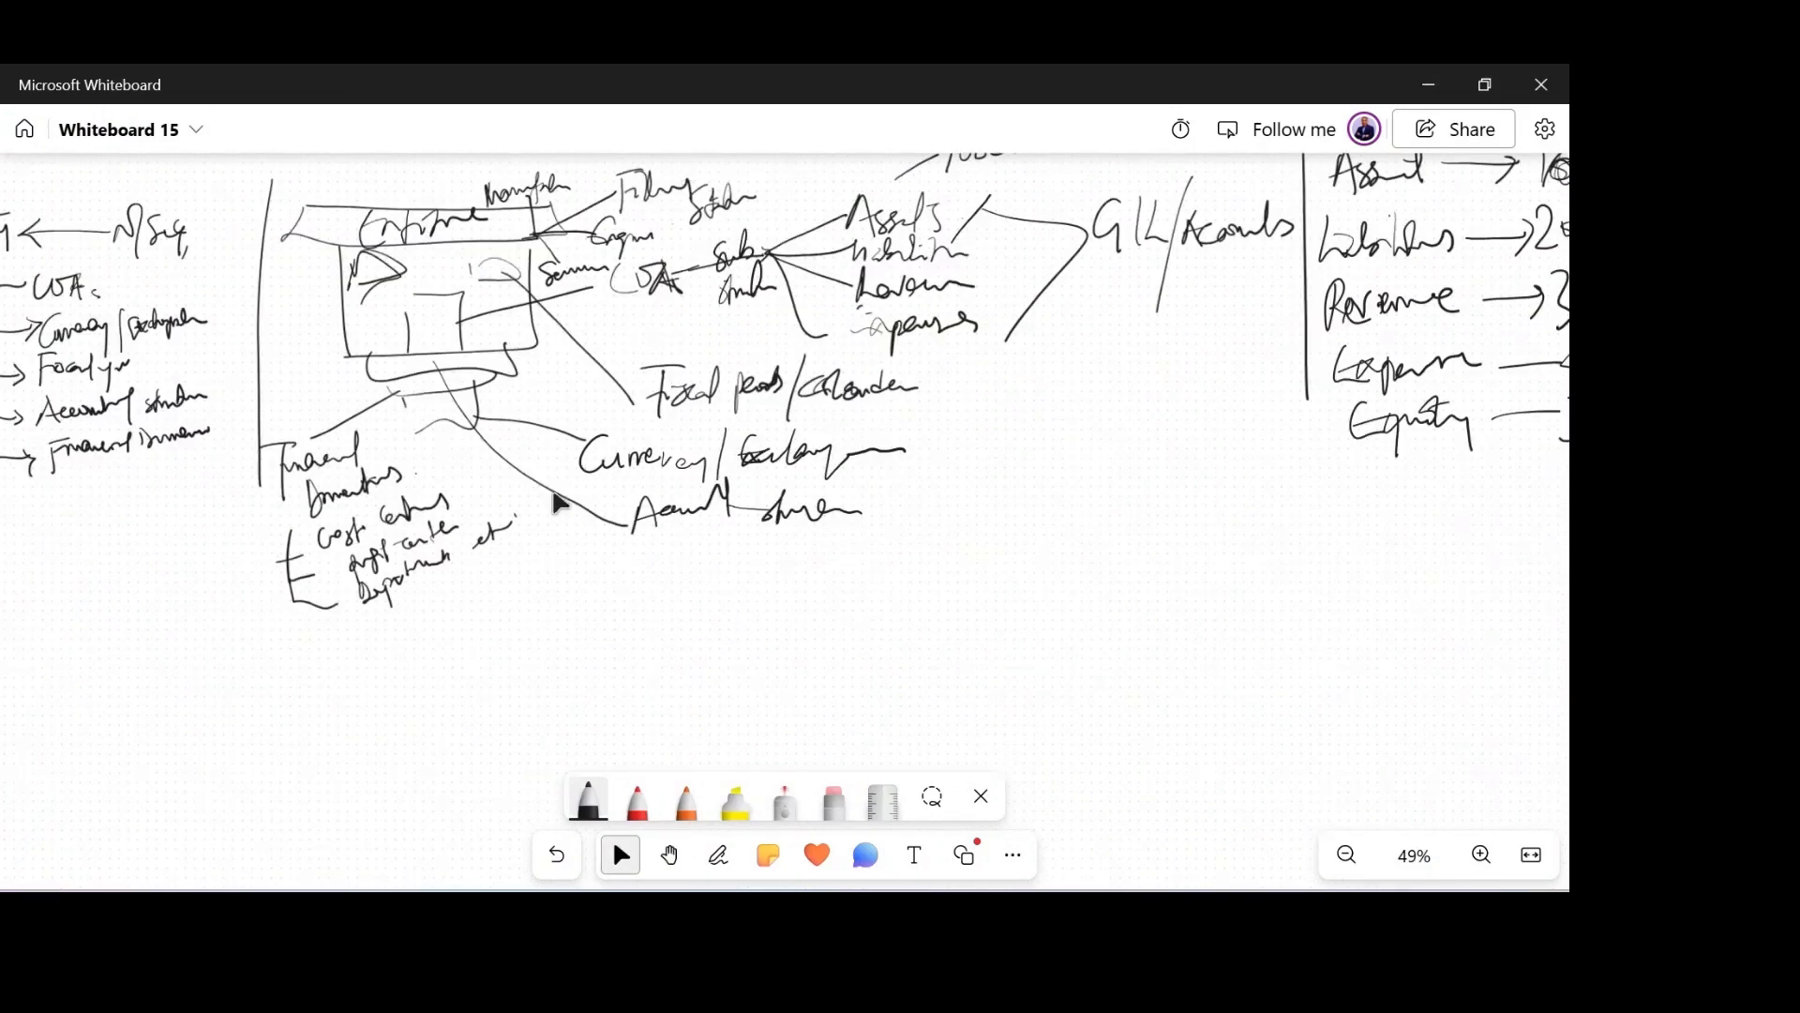
click(732, 514)
click(814, 553)
click(1434, 84)
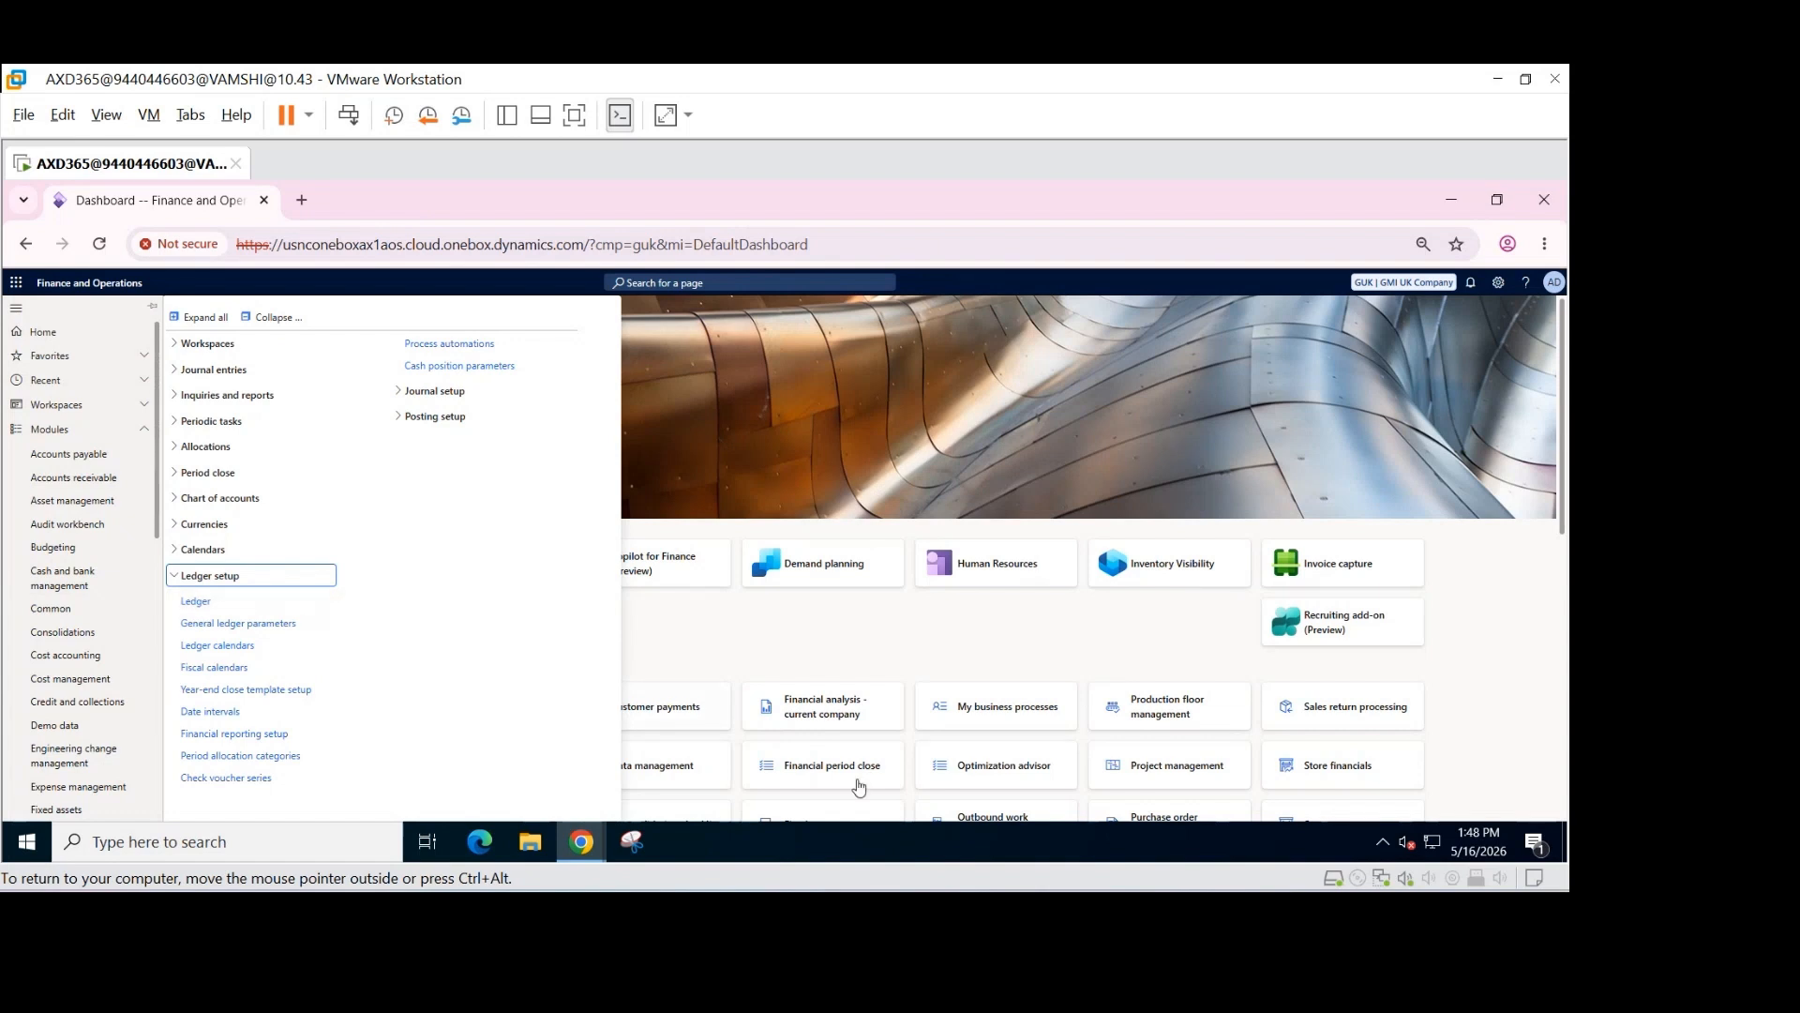
Step: Switch to the PowerPoint presentation
mouse_move(1072, 919)
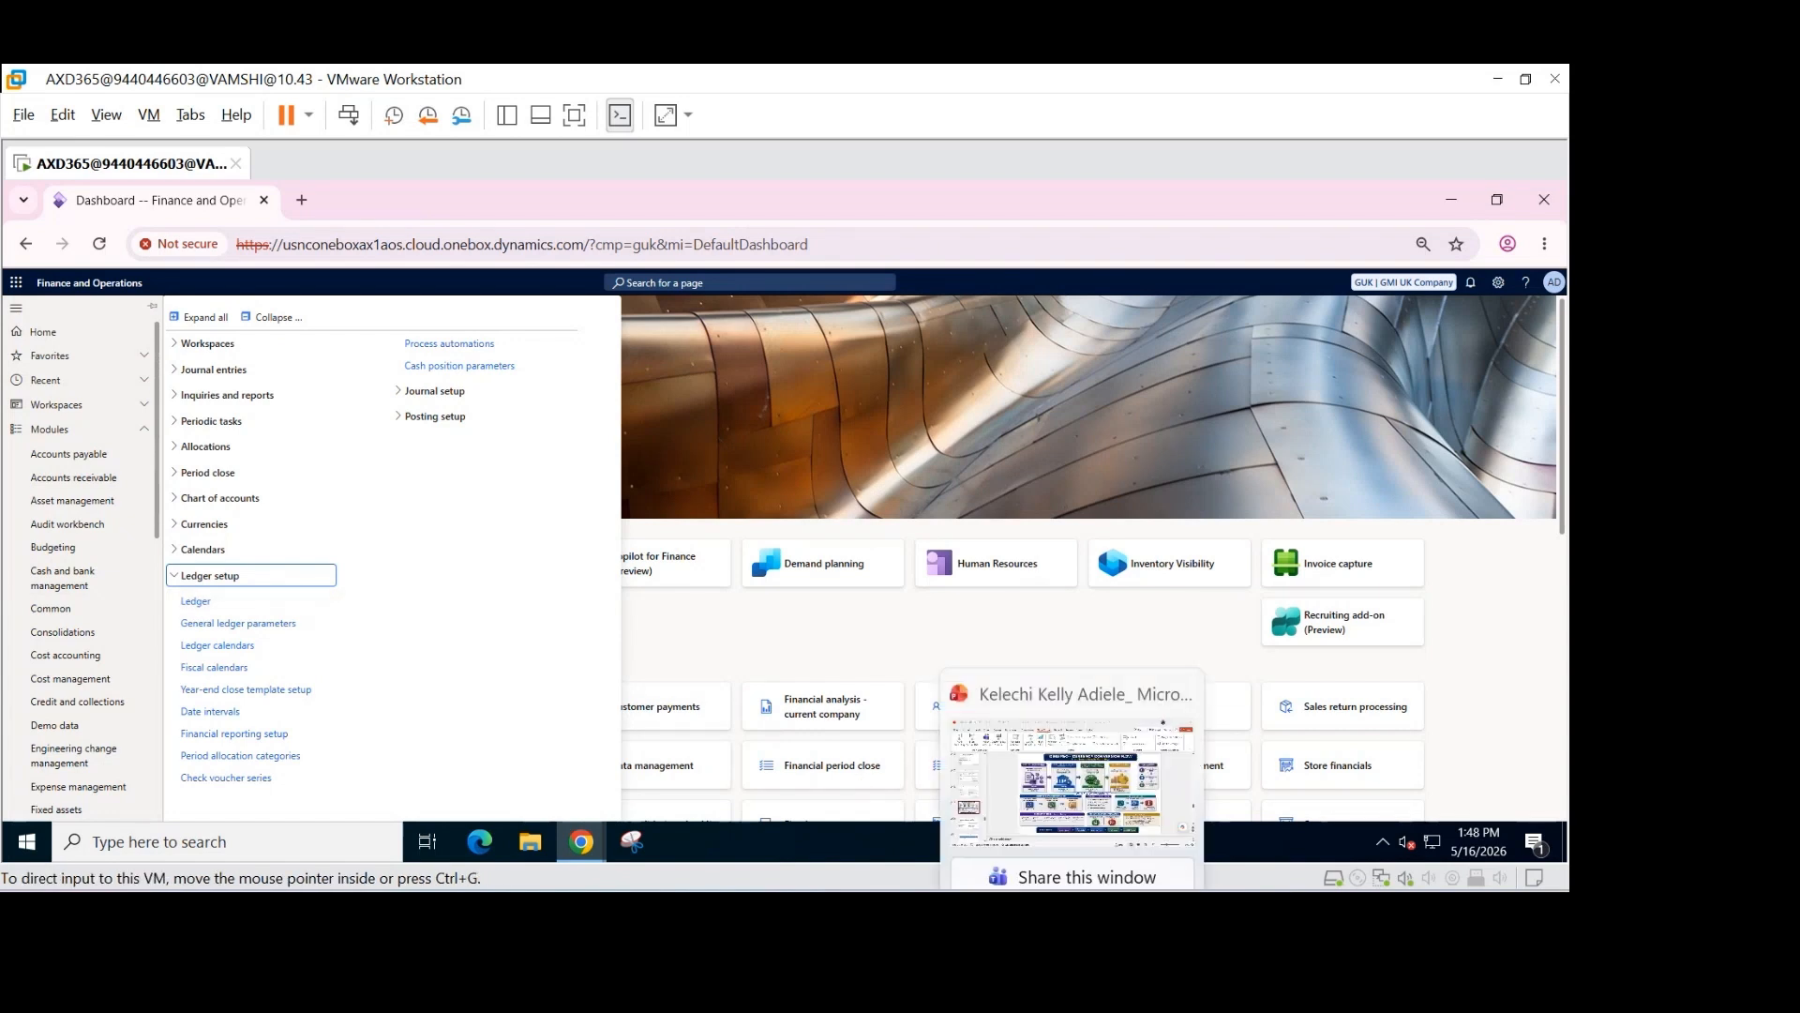